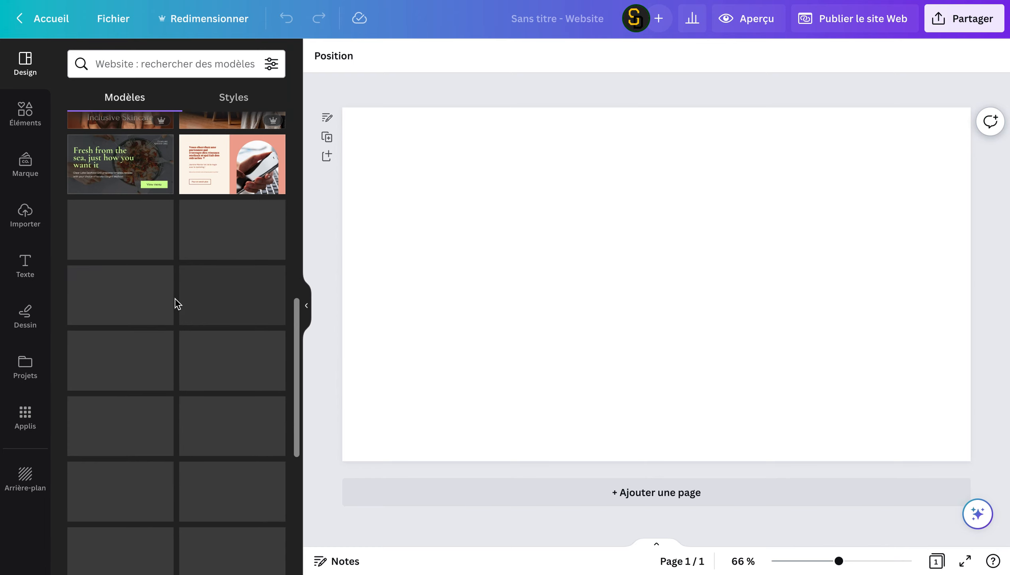
Look through the website template gallery for a suitable design.
{"action": "scroll", "coordinate": [175, 299], "scroll_direction": "up", "scroll_amount": 2}
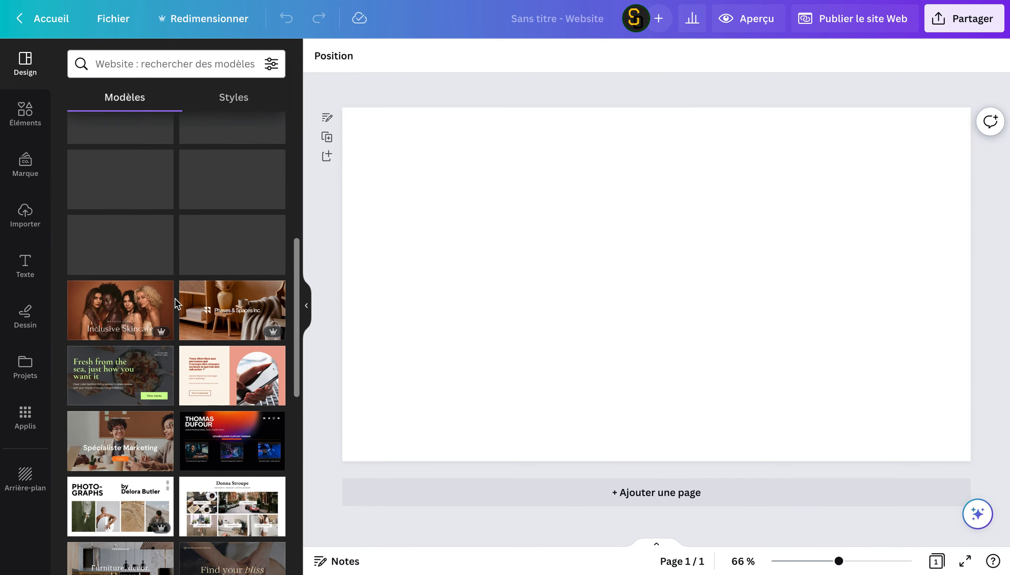
{"action": "scroll", "coordinate": [175, 297], "scroll_direction": "up", "scroll_amount": 1}
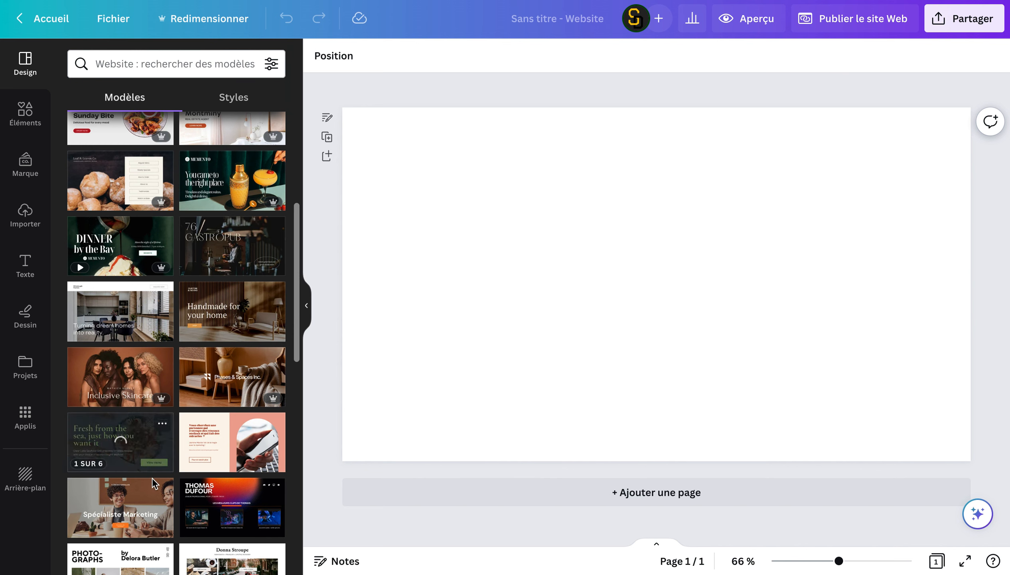
{"action": "scroll", "coordinate": [153, 478], "scroll_direction": "down", "scroll_amount": 3}
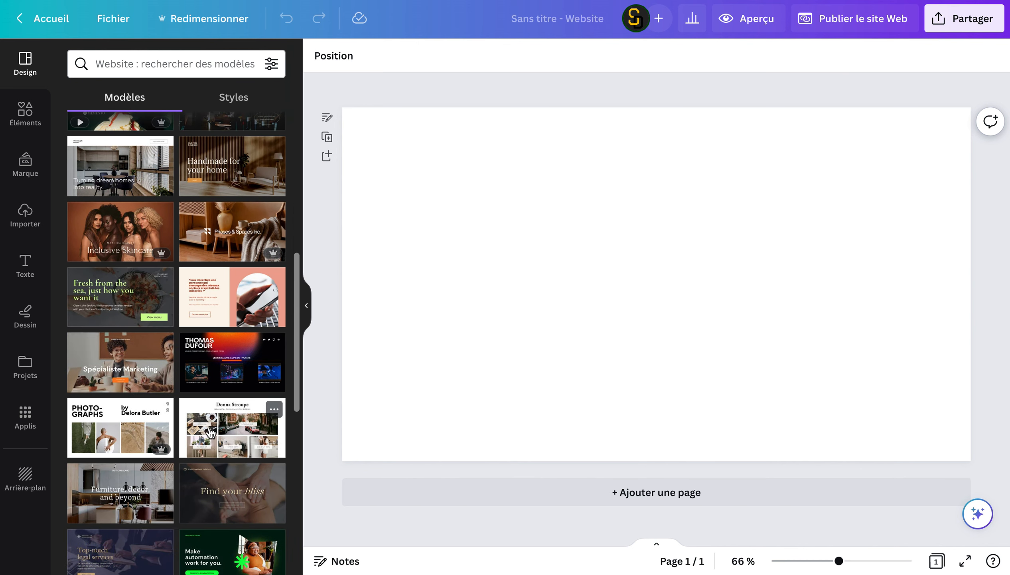
{"action": "scroll", "coordinate": [209, 365], "scroll_direction": "down", "scroll_amount": 3}
{"action": "scroll", "coordinate": [209, 429], "scroll_direction": "down", "scroll_amount": 4}
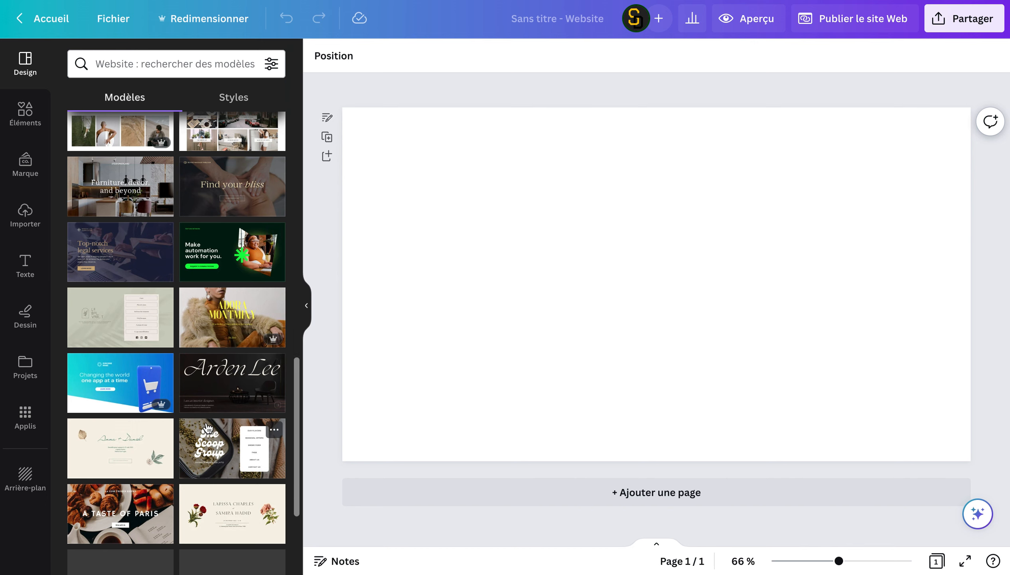
{"action": "scroll", "coordinate": [225, 419], "scroll_direction": "down", "scroll_amount": 1}
{"action": "scroll", "coordinate": [227, 420], "scroll_direction": "down", "scroll_amount": 3}
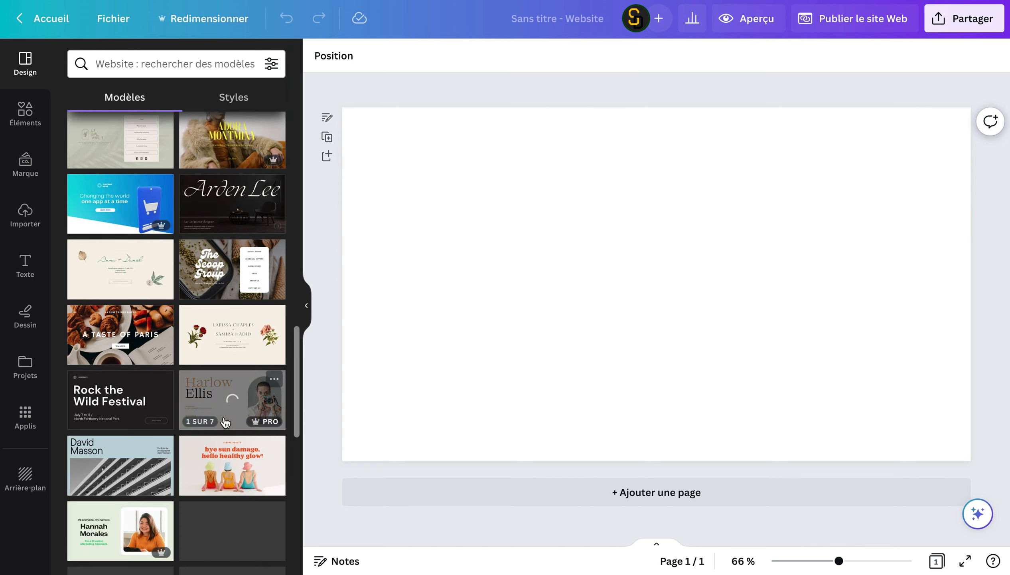
{"action": "scroll", "coordinate": [213, 385], "scroll_direction": "up", "scroll_amount": 15}
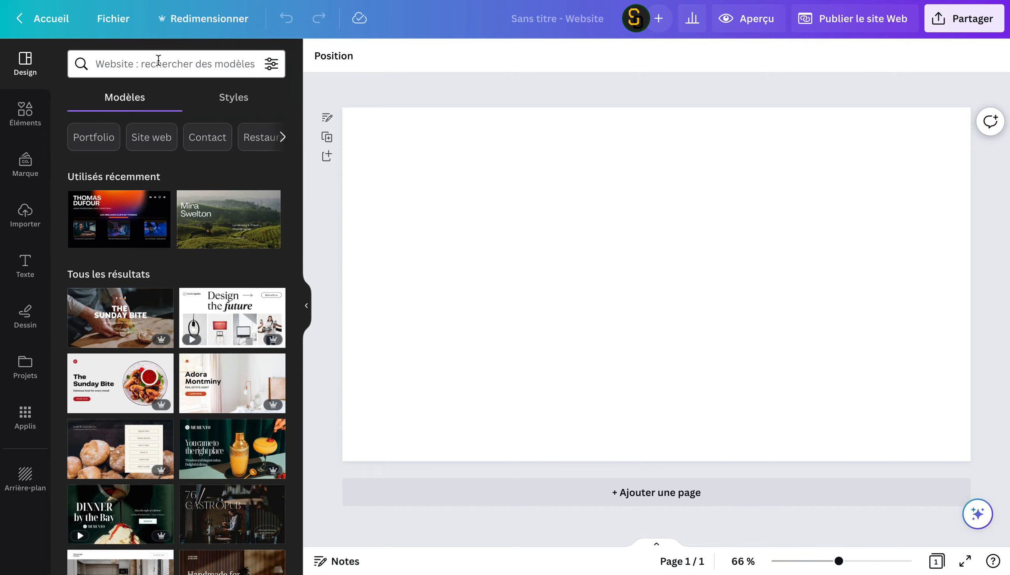
Search the templates for "restaurant" and apply the cover page of the Black and Orange Colorful Blocks Food & Restaurant Service Website template.
{"action": "left_click", "coordinate": [159, 60]}
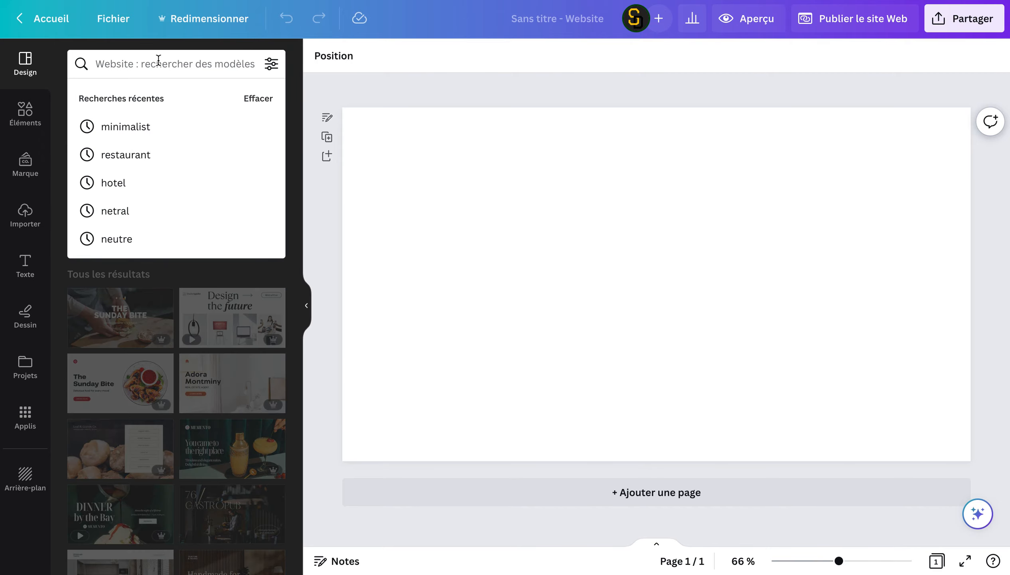
{"action": "left_click", "coordinate": [138, 156]}
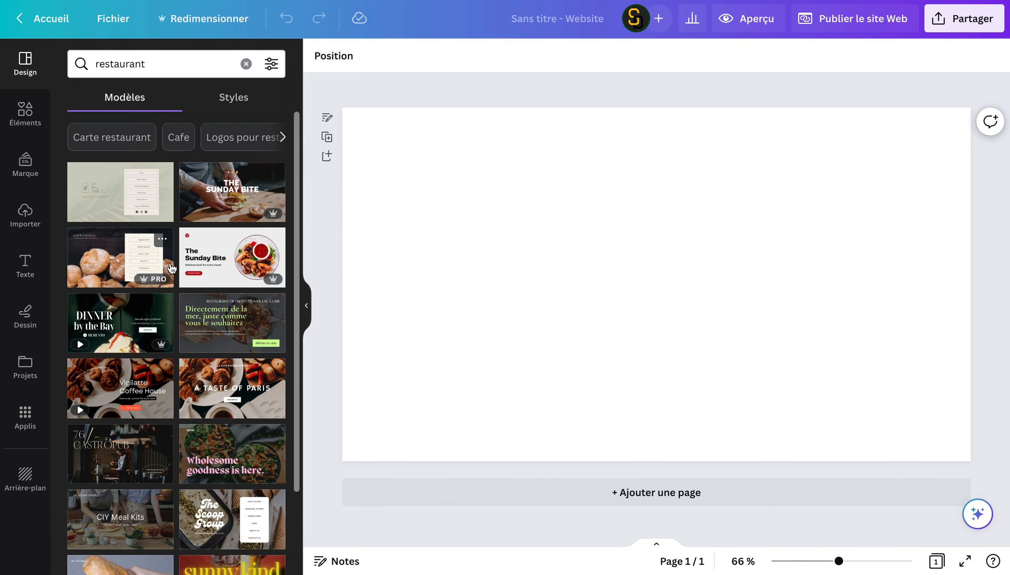
{"action": "scroll", "coordinate": [218, 417], "scroll_direction": "down", "scroll_amount": 1}
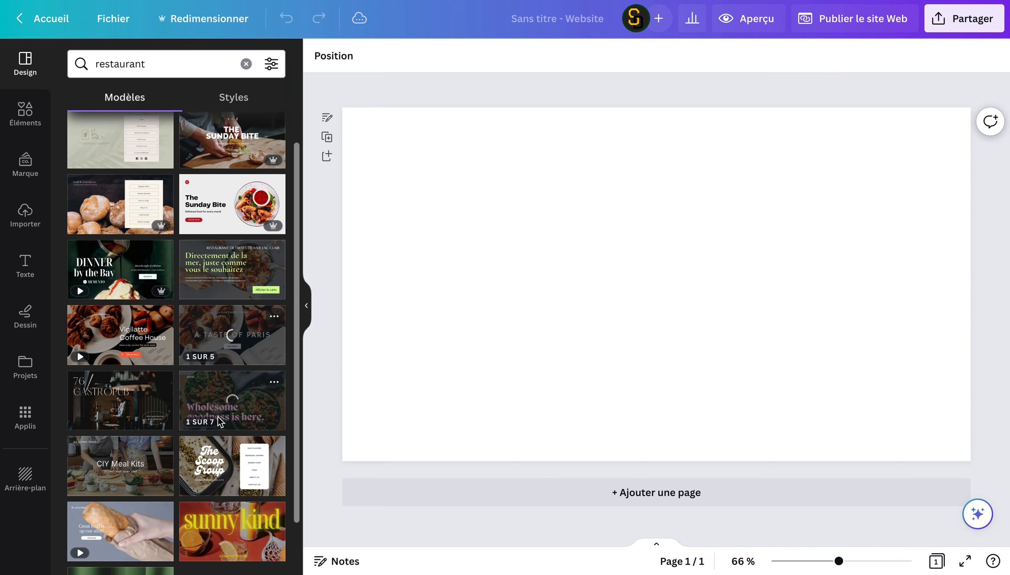
{"action": "scroll", "coordinate": [220, 487], "scroll_direction": "down", "scroll_amount": 1}
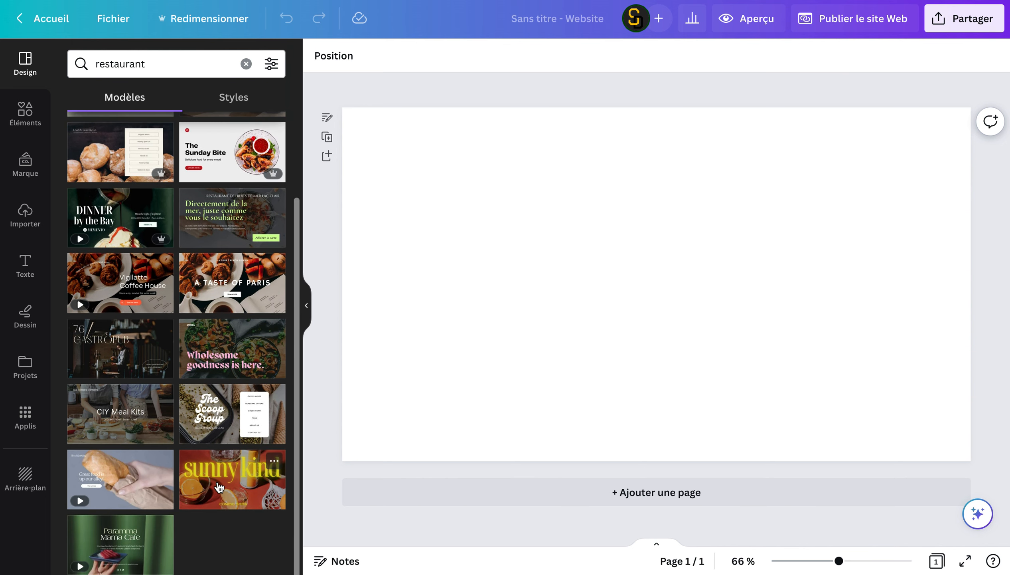
{"action": "scroll", "coordinate": [220, 487], "scroll_direction": "up", "scroll_amount": 2}
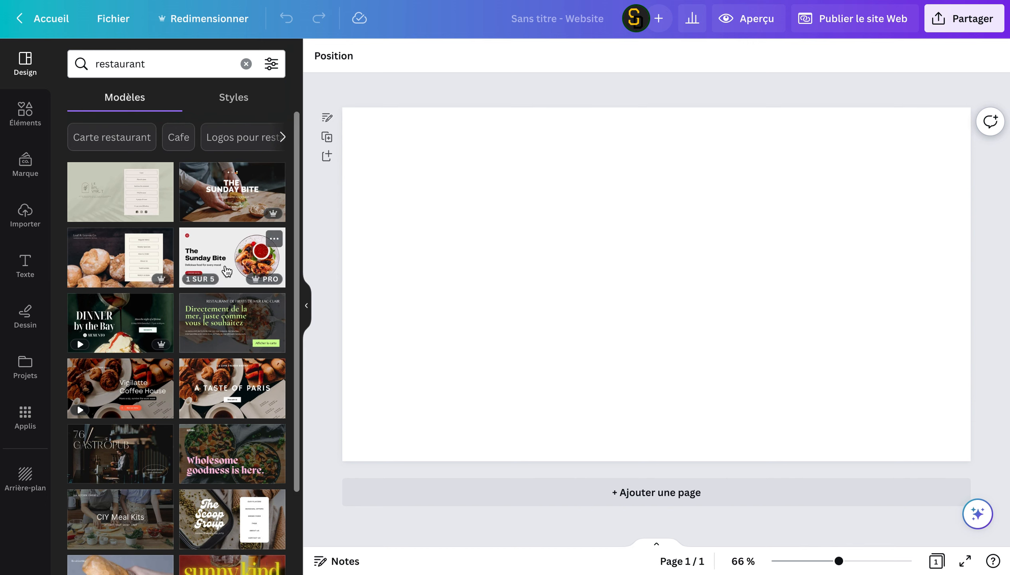
{"action": "left_click", "coordinate": [223, 211]}
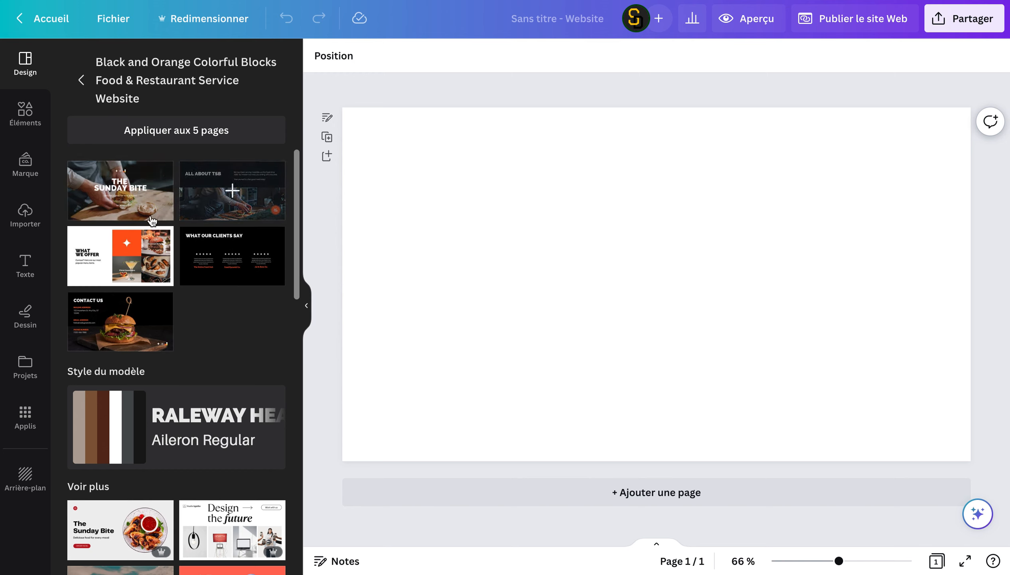
{"action": "left_click", "coordinate": [120, 194]}
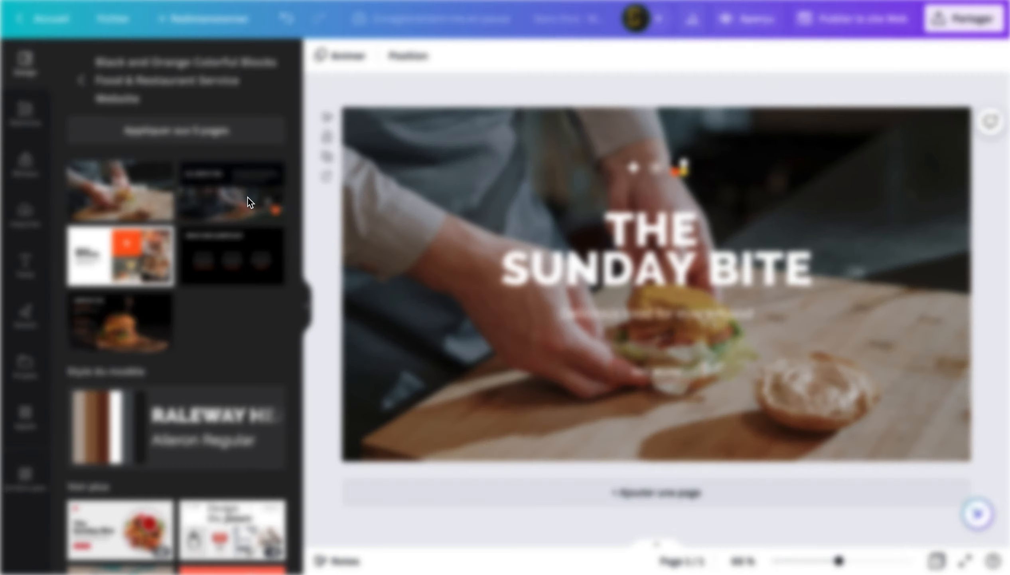
Add the template's All About TSB, What We Offer, What Our Clients Say and Contact Us designs as new pages.
{"action": "left_click", "coordinate": [247, 196]}
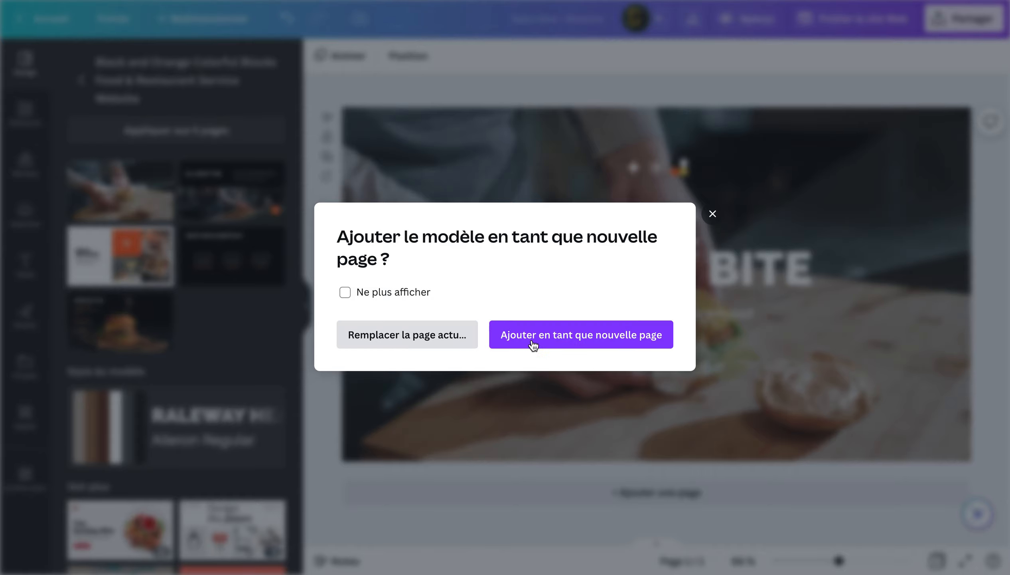
{"action": "left_click", "coordinate": [546, 342]}
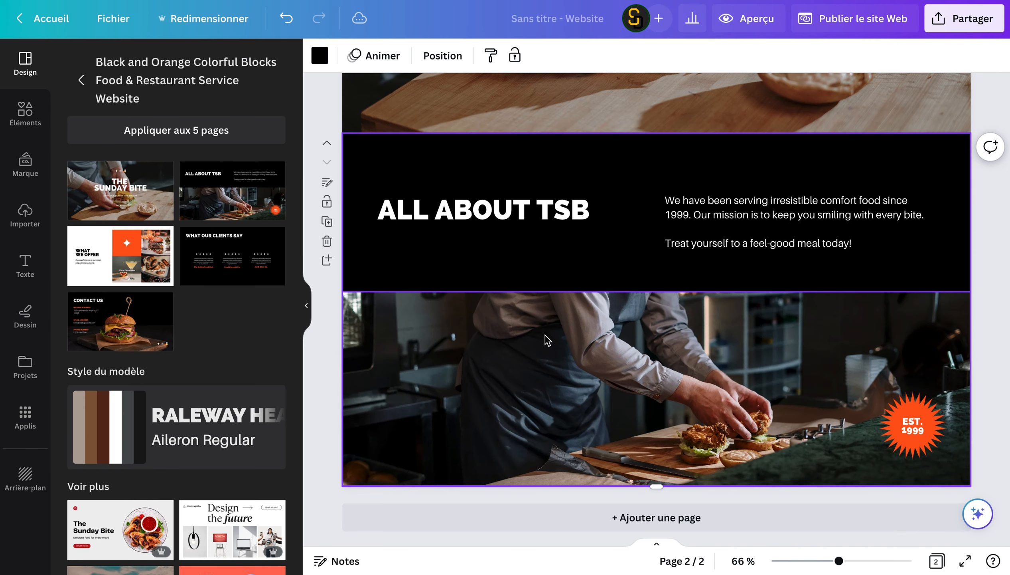
{"action": "scroll", "coordinate": [547, 340], "scroll_direction": "up", "scroll_amount": 5}
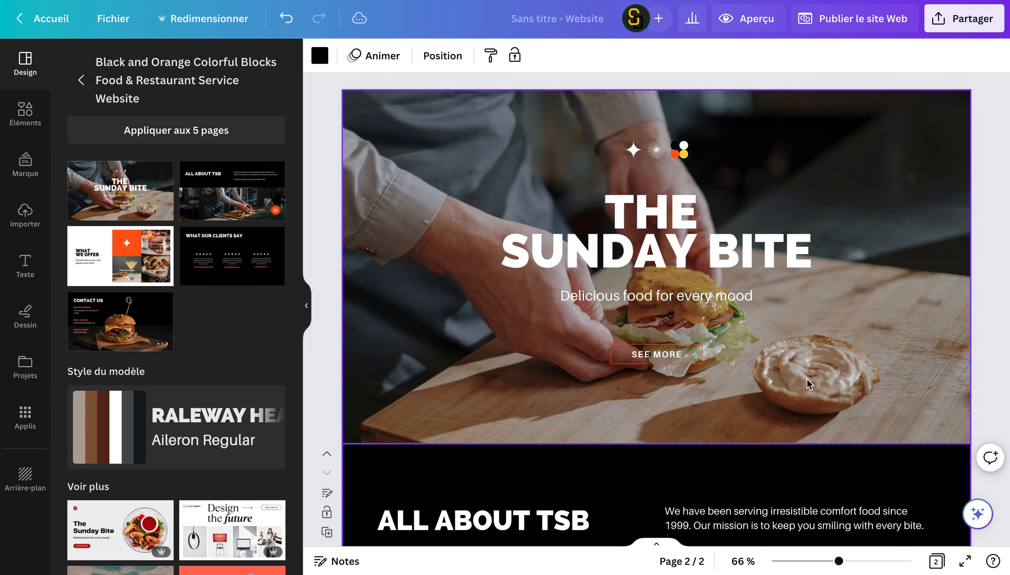
{"action": "scroll", "coordinate": [809, 384], "scroll_direction": "down", "scroll_amount": 5}
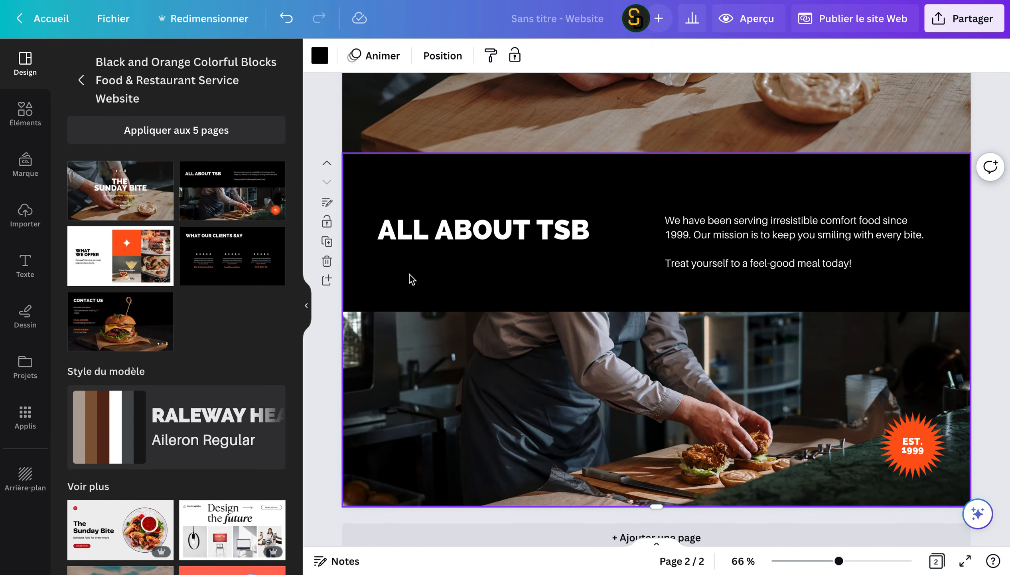
{"action": "left_click", "coordinate": [124, 249]}
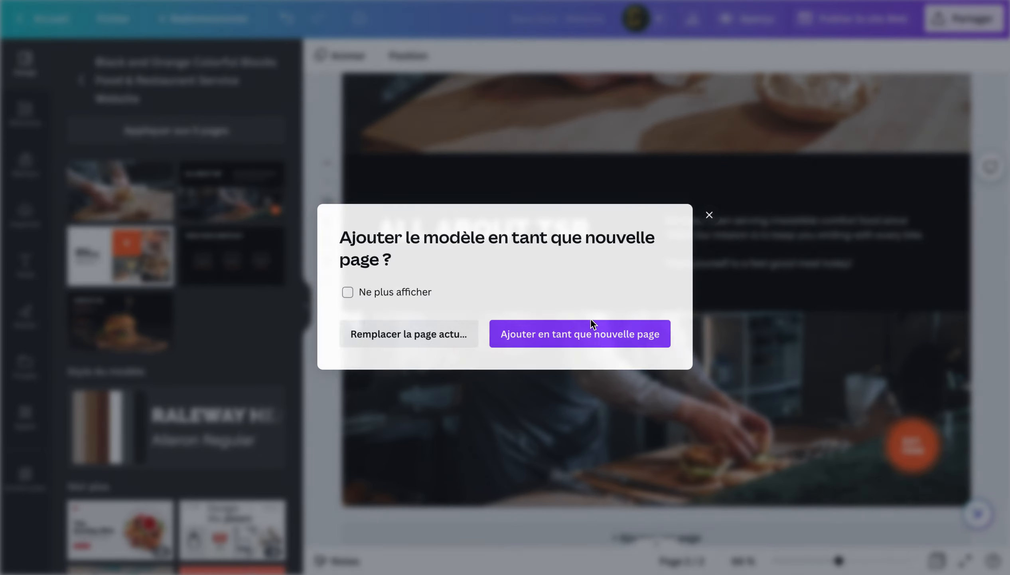
{"action": "left_click", "coordinate": [591, 336]}
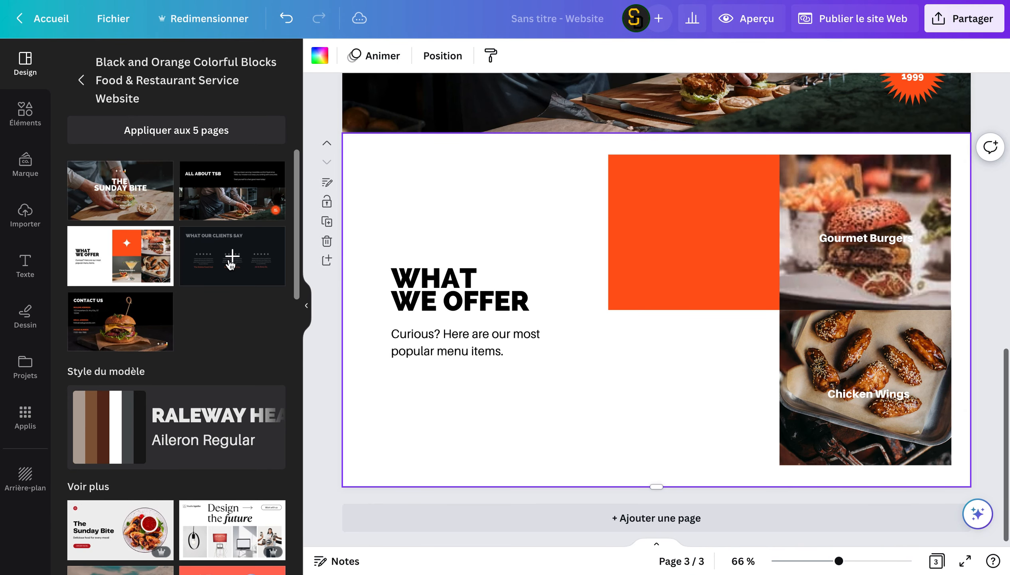
{"action": "left_click", "coordinate": [231, 261]}
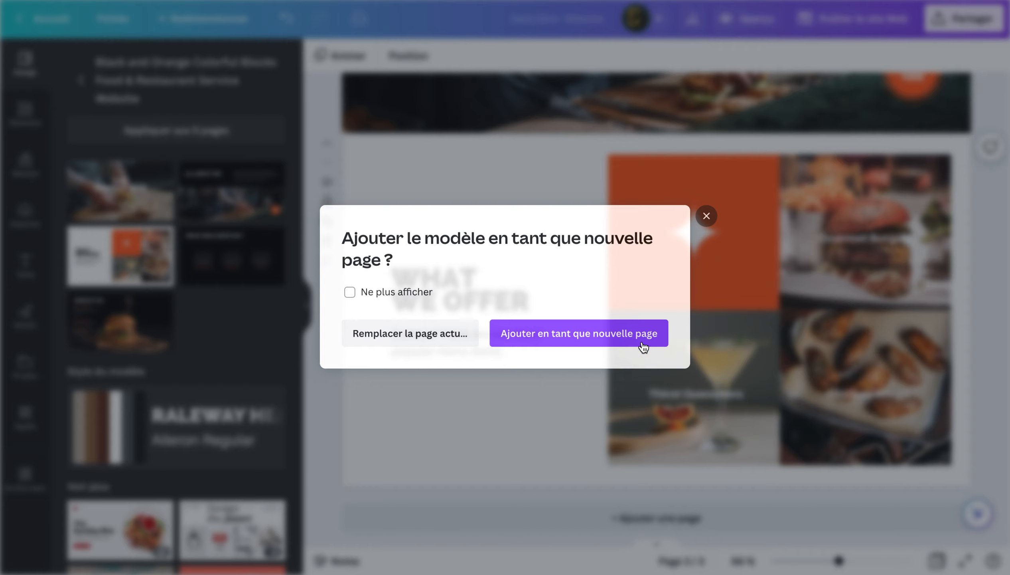
{"action": "left_click", "coordinate": [645, 344]}
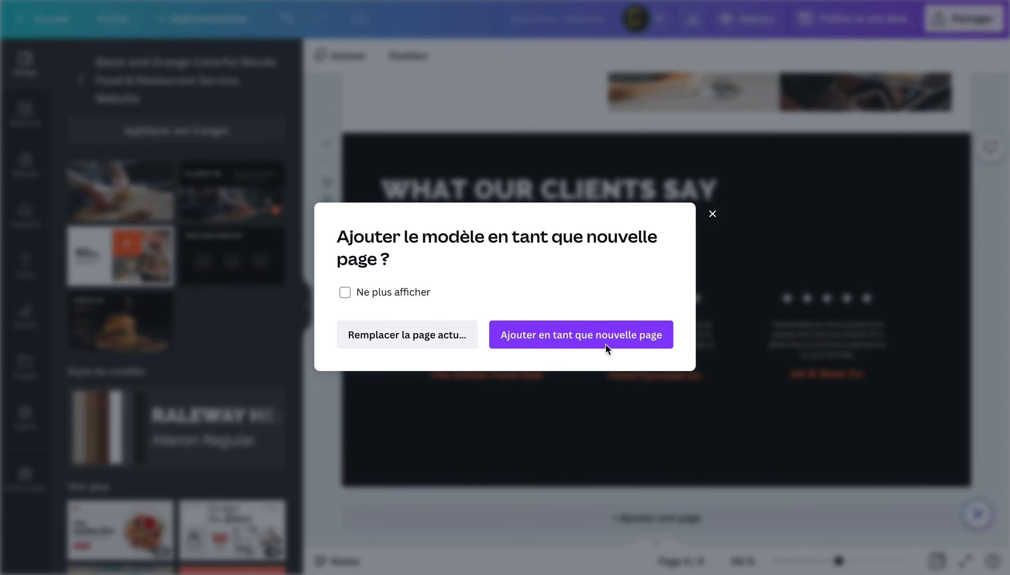
{"action": "left_click", "coordinate": [606, 345]}
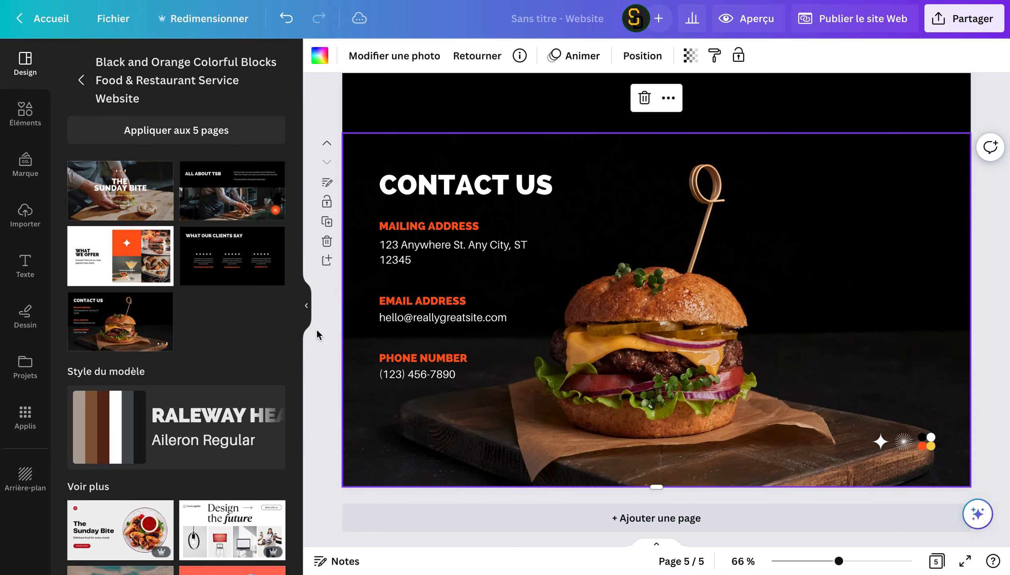
{"action": "left_click", "coordinate": [316, 328]}
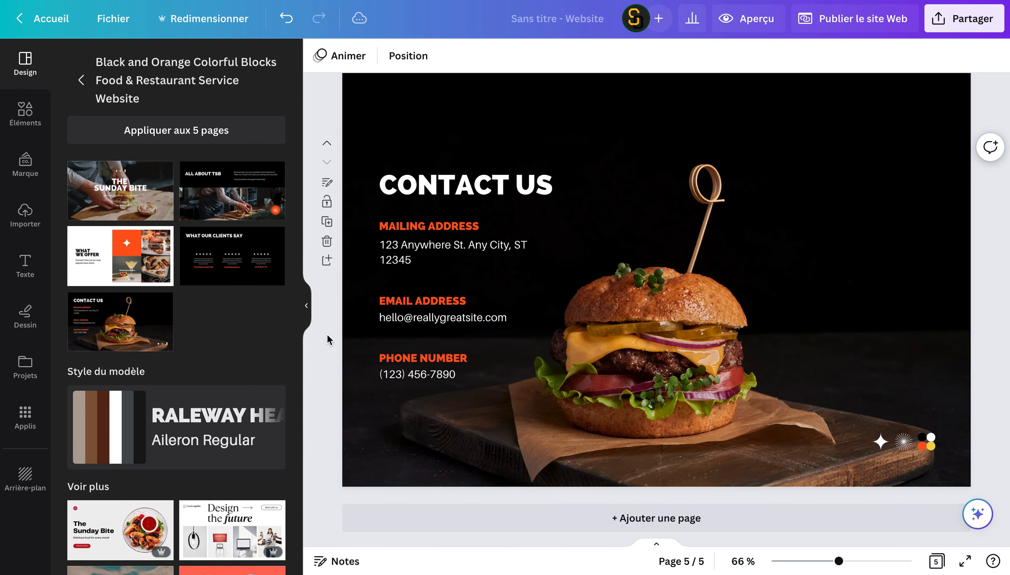
Search the elements for "restaurant" and show all photo results for the cover page's background.
{"action": "scroll", "coordinate": [334, 339], "scroll_direction": "up", "scroll_amount": 20}
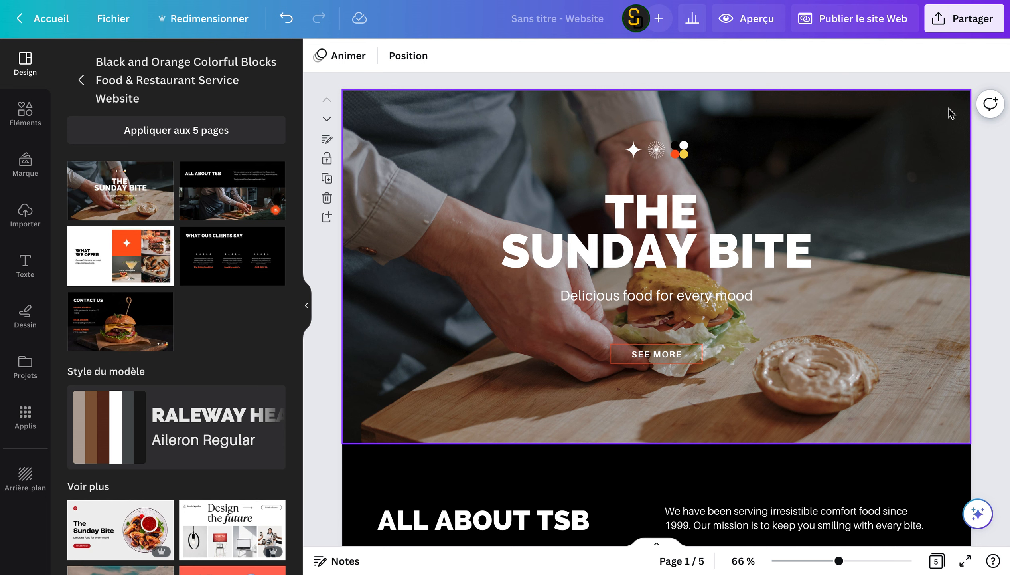
{"action": "left_click", "coordinate": [911, 142]}
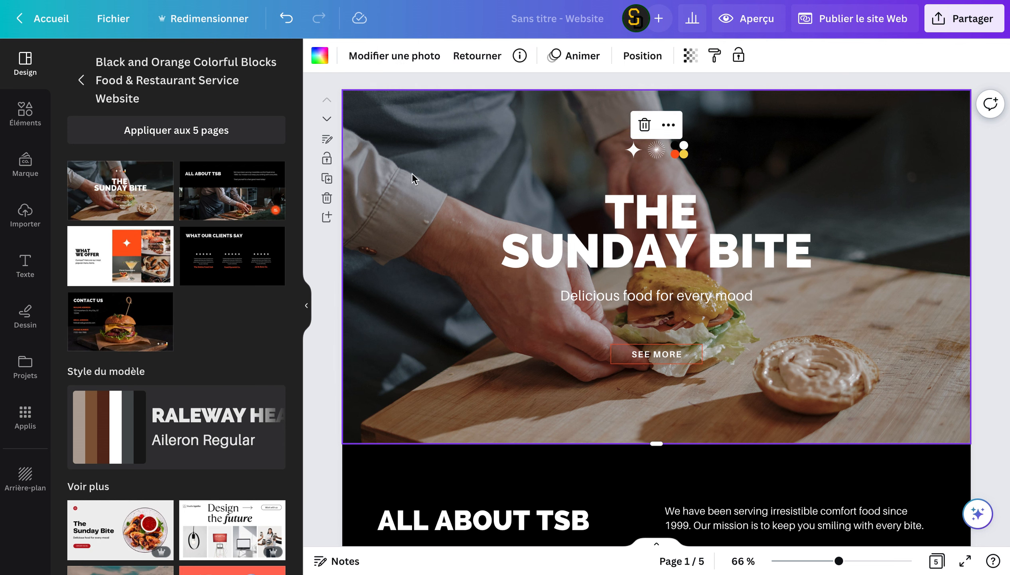
{"action": "left_click", "coordinate": [39, 121]}
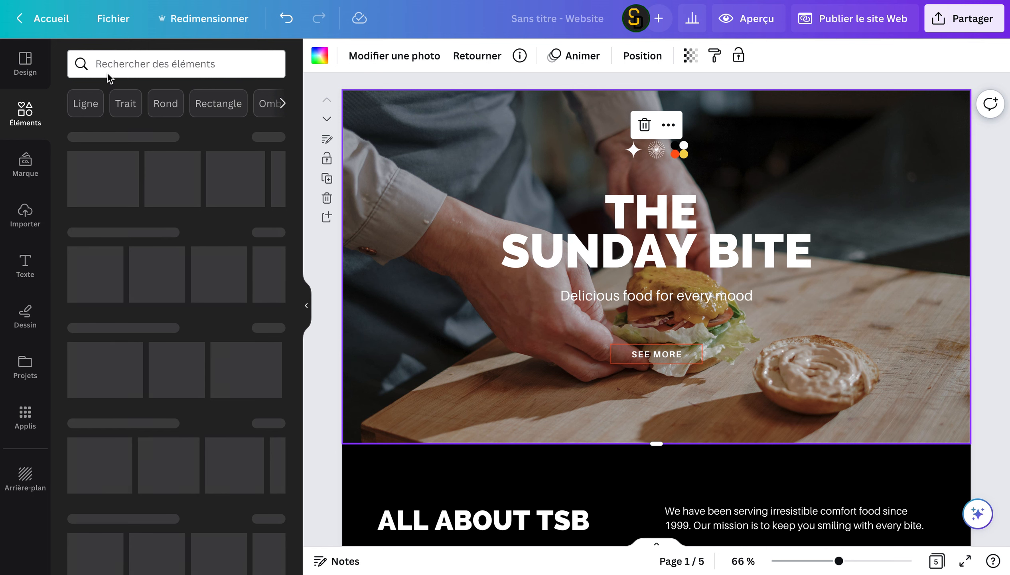
{"action": "left_click", "coordinate": [108, 69]}
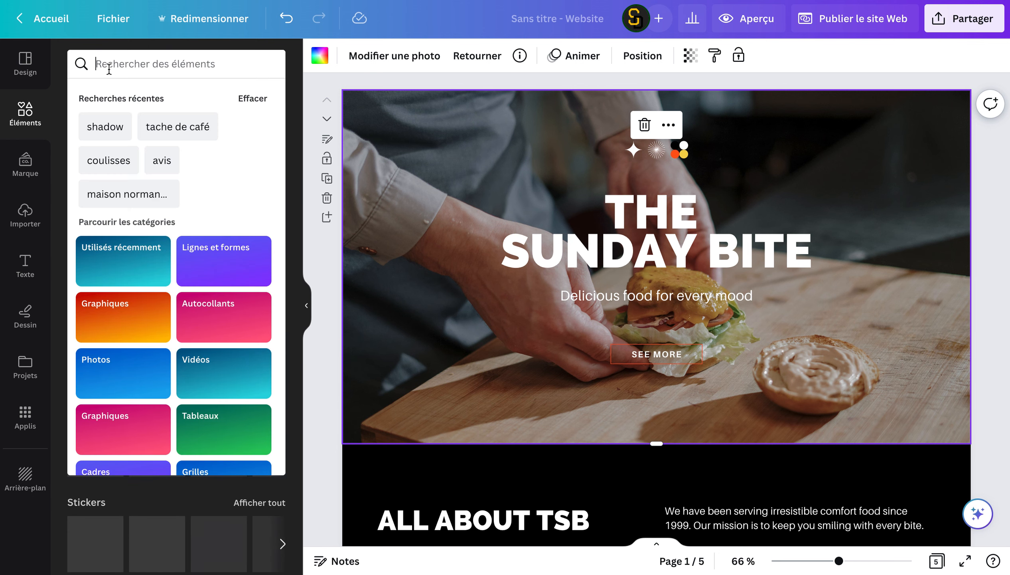
{"action": "type", "text": "res"}
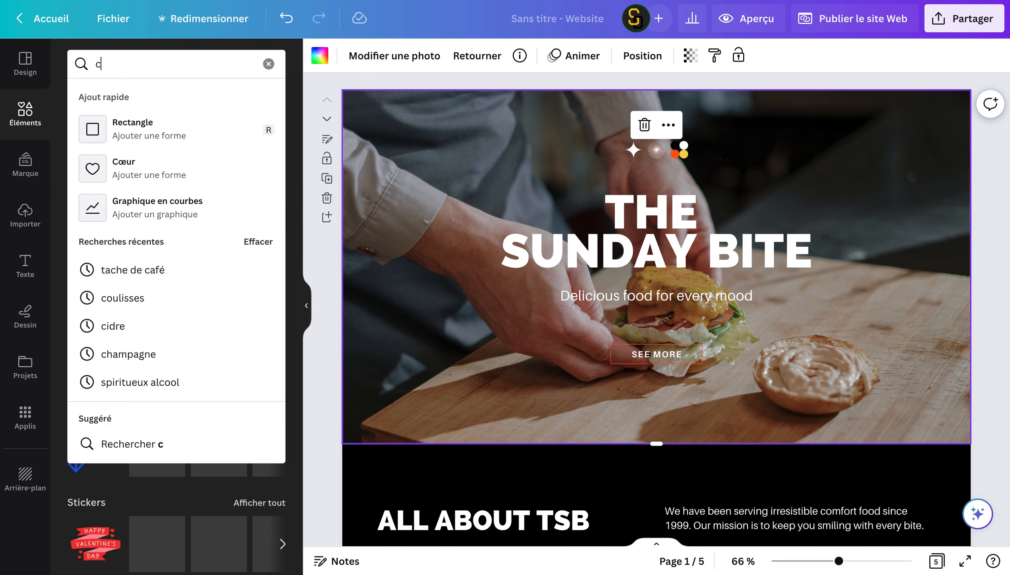
{"action": "type", "text": "taurant"}
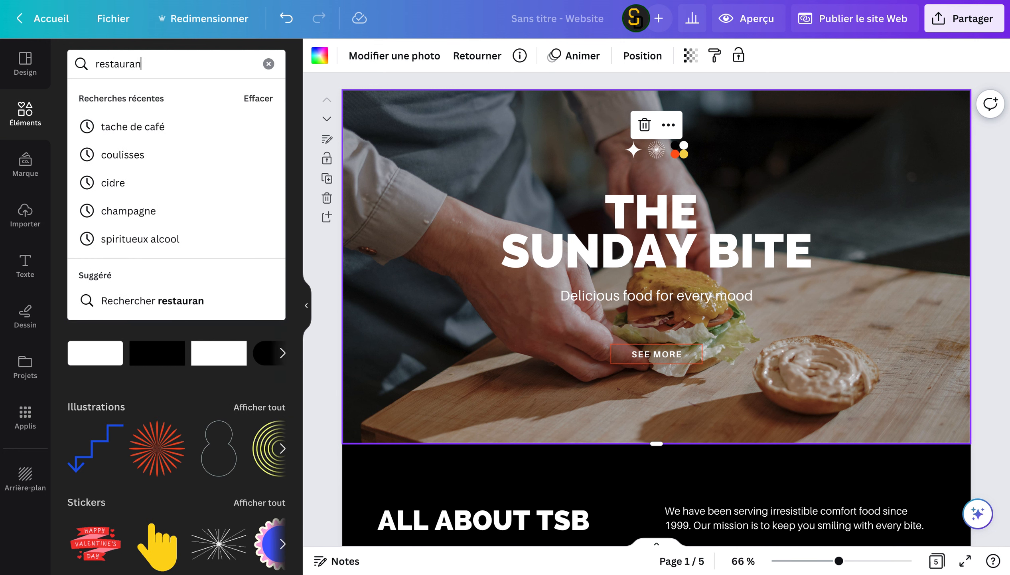
{"action": "key", "text": "Return"}
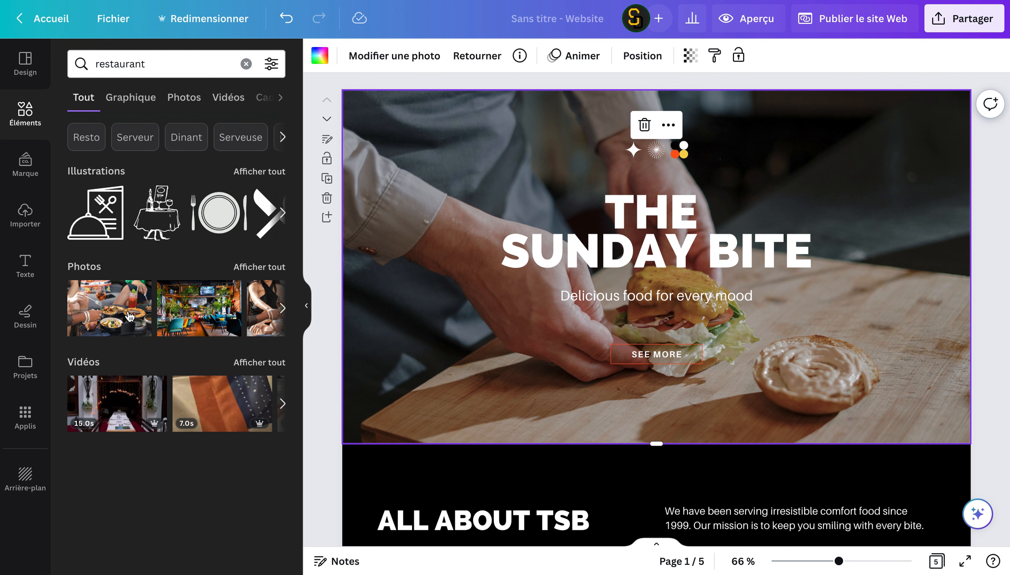
{"action": "left_click", "coordinate": [258, 273]}
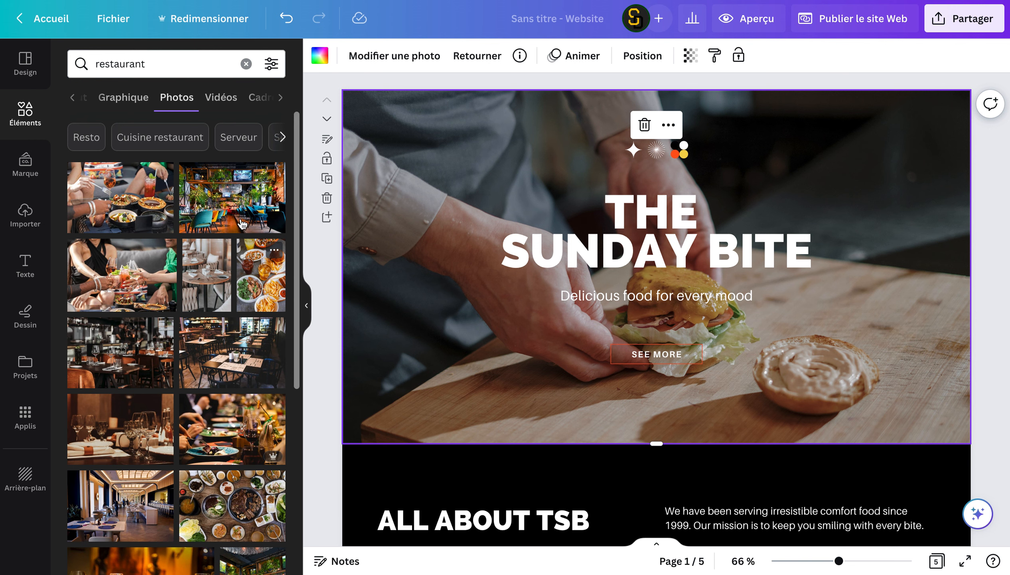
Try several restaurant interiors as the cover page's background photo, ending with the dark dining room with brown chairs and wine glasses.
{"action": "left_click_drag", "start_coordinate": [239, 223], "coordinate": [351, 296]}
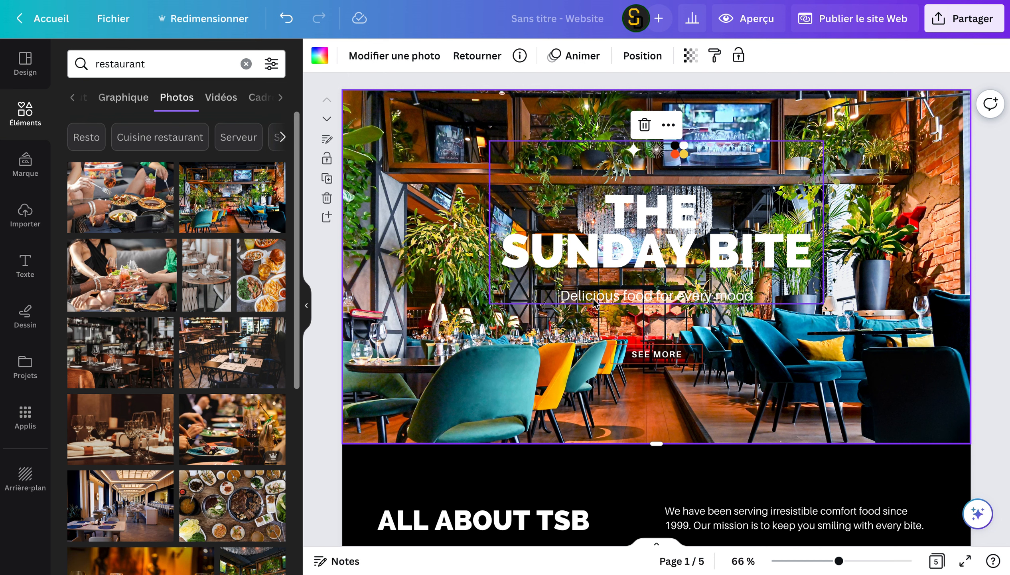
{"action": "scroll", "coordinate": [241, 272], "scroll_direction": "down", "scroll_amount": 2}
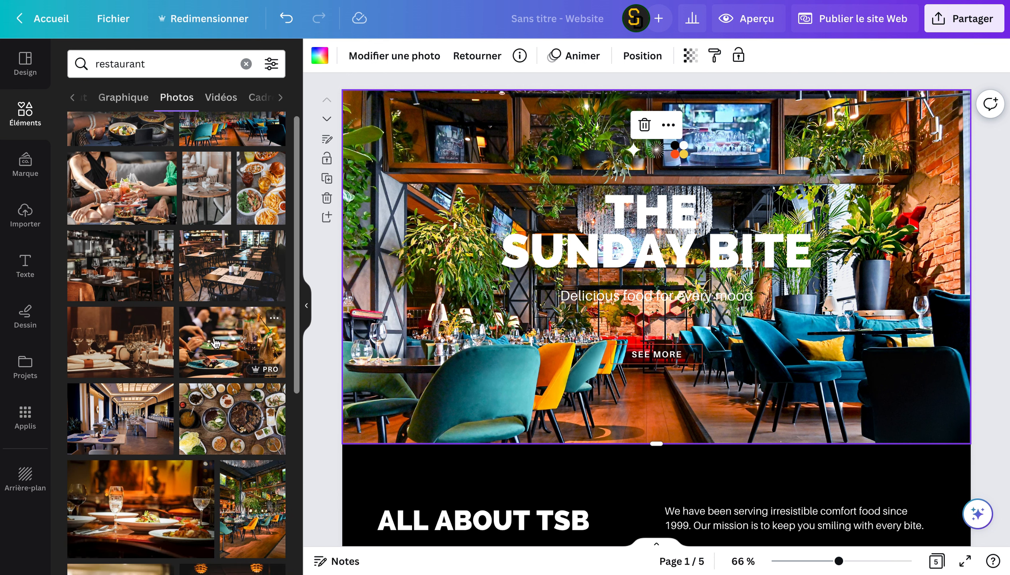
{"action": "left_click_drag", "start_coordinate": [317, 313], "coordinate": [350, 335]}
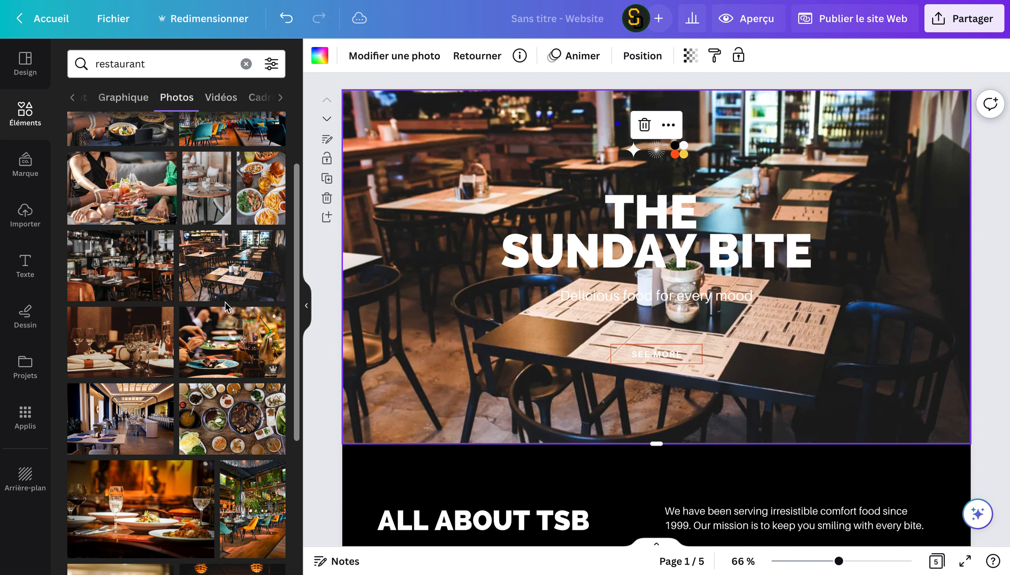
{"action": "left_click_drag", "start_coordinate": [275, 305], "coordinate": [350, 341]}
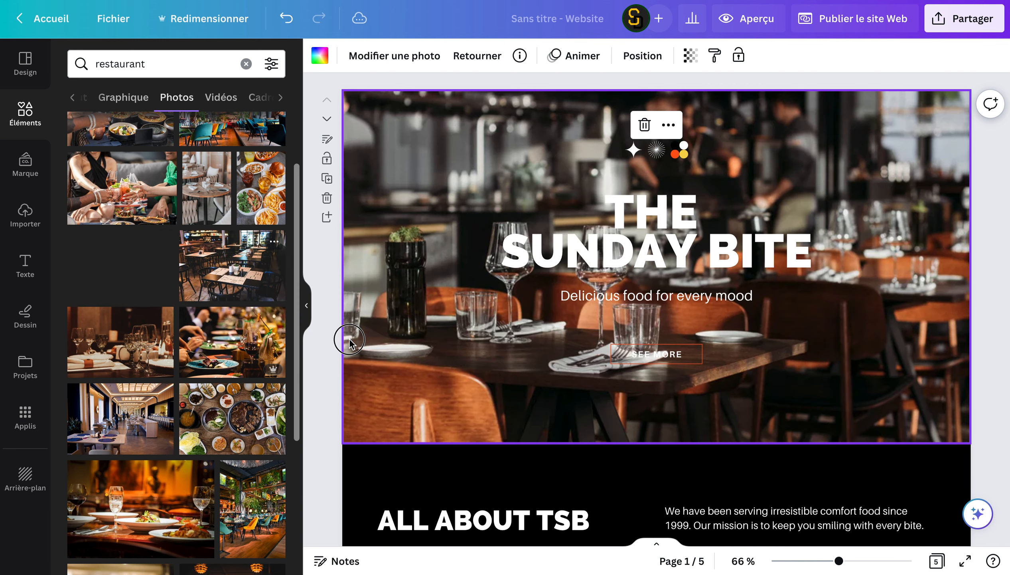
Try the dark restaurant interior with hanging orange lamps as the cover page's background photo.
{"action": "scroll", "coordinate": [199, 406], "scroll_direction": "down", "scroll_amount": 3}
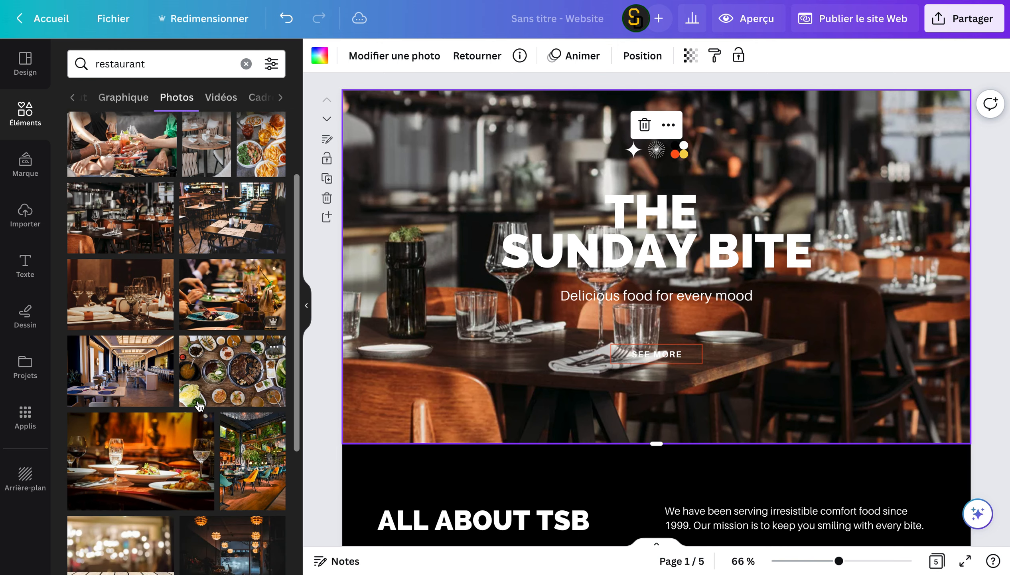
{"action": "scroll", "coordinate": [200, 406], "scroll_direction": "down", "scroll_amount": 2}
{"action": "left_click_drag", "start_coordinate": [202, 395], "coordinate": [349, 388]}
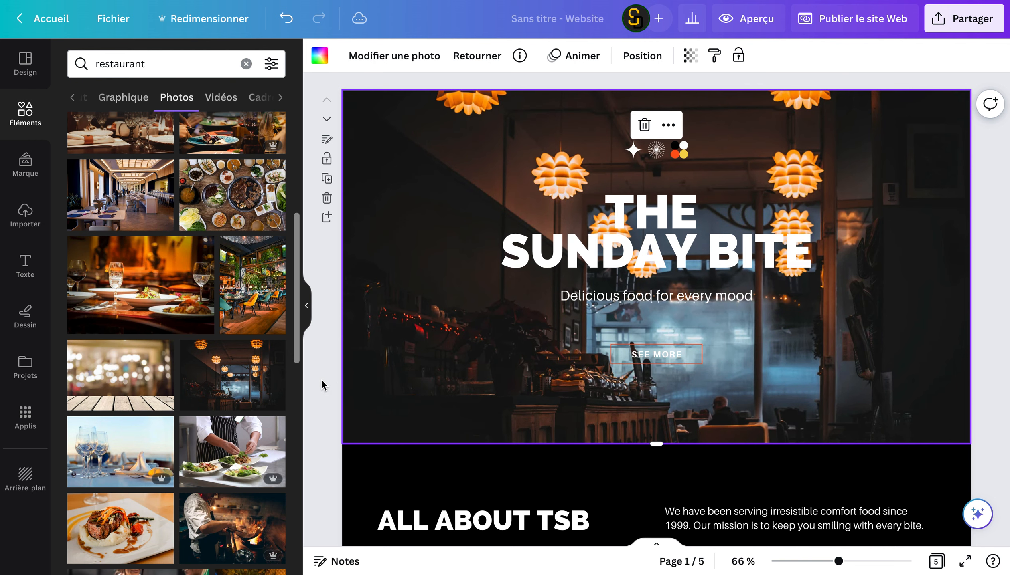
Replace the cover page's background with the photo of red peppers and vegetables on a dark slate surface.
{"action": "scroll", "coordinate": [233, 457], "scroll_direction": "down", "scroll_amount": 6}
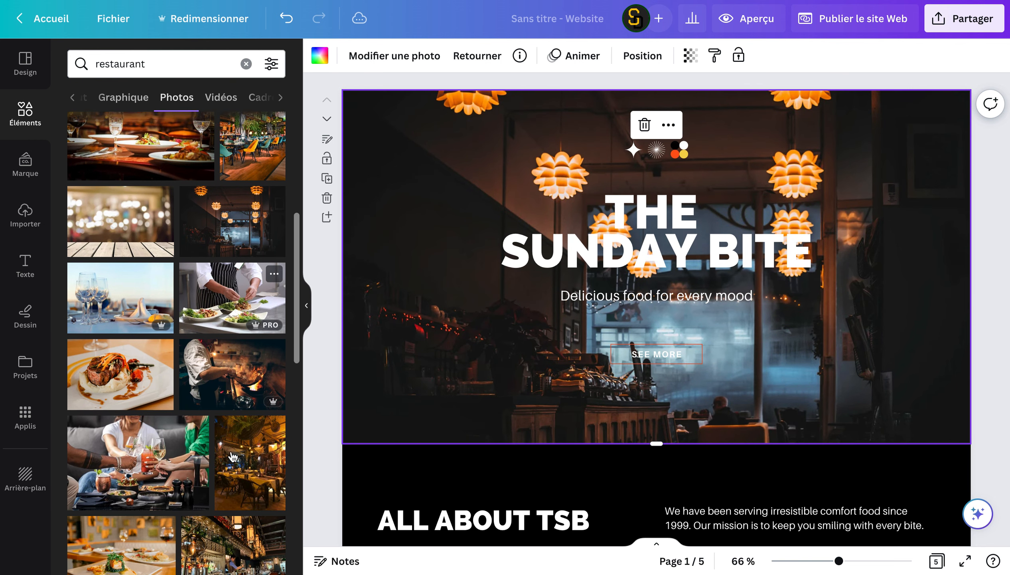
{"action": "scroll", "coordinate": [233, 457], "scroll_direction": "down", "scroll_amount": 4}
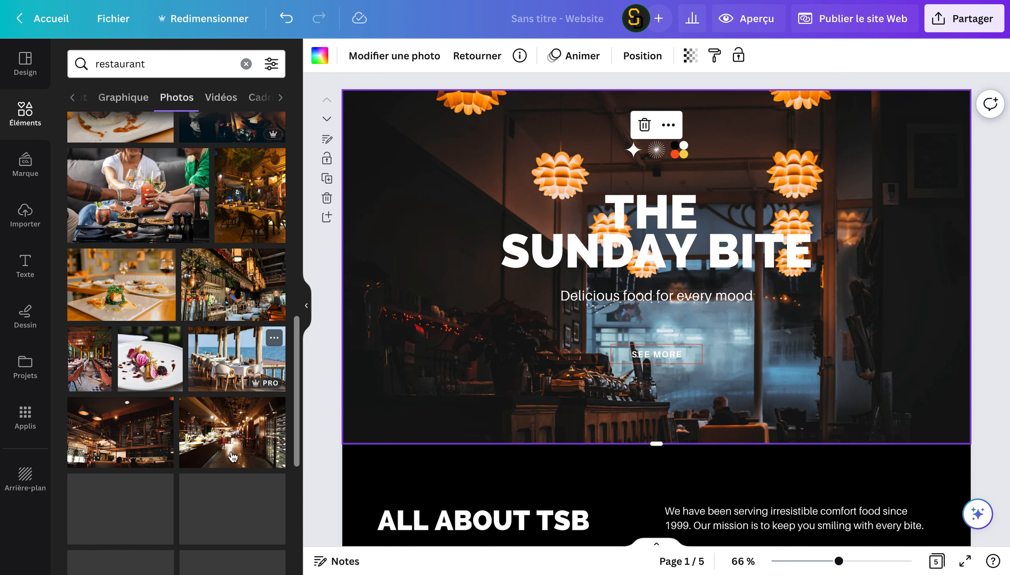
{"action": "scroll", "coordinate": [223, 442], "scroll_direction": "down", "scroll_amount": 6}
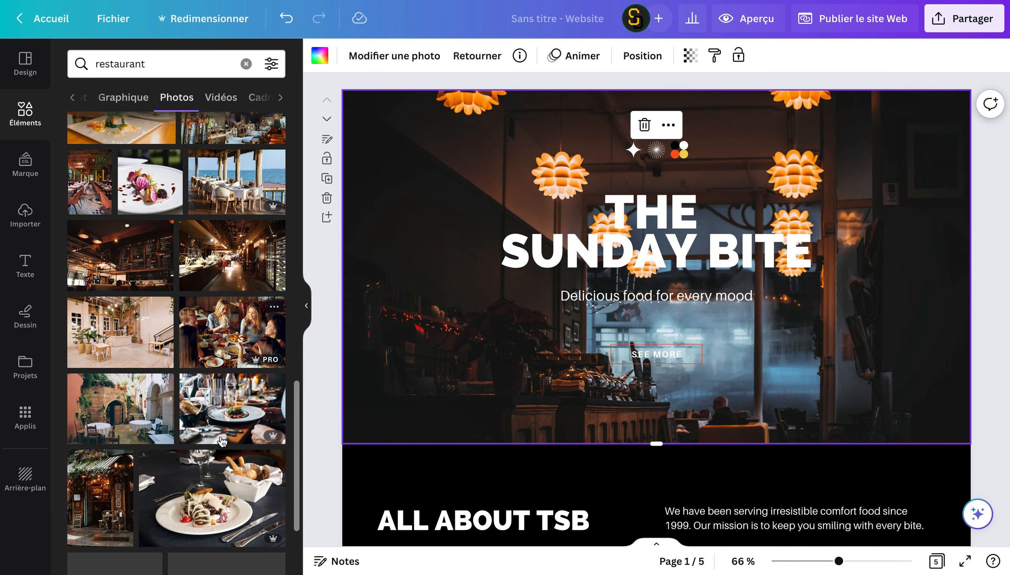
{"action": "scroll", "coordinate": [222, 442], "scroll_direction": "down", "scroll_amount": 2}
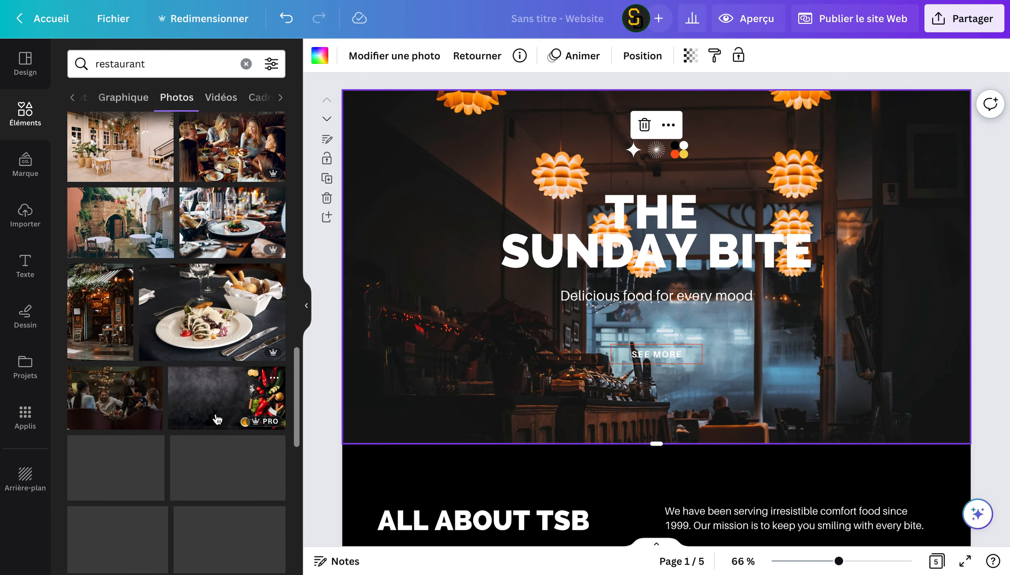
{"action": "left_click_drag", "start_coordinate": [248, 413], "coordinate": [356, 416]}
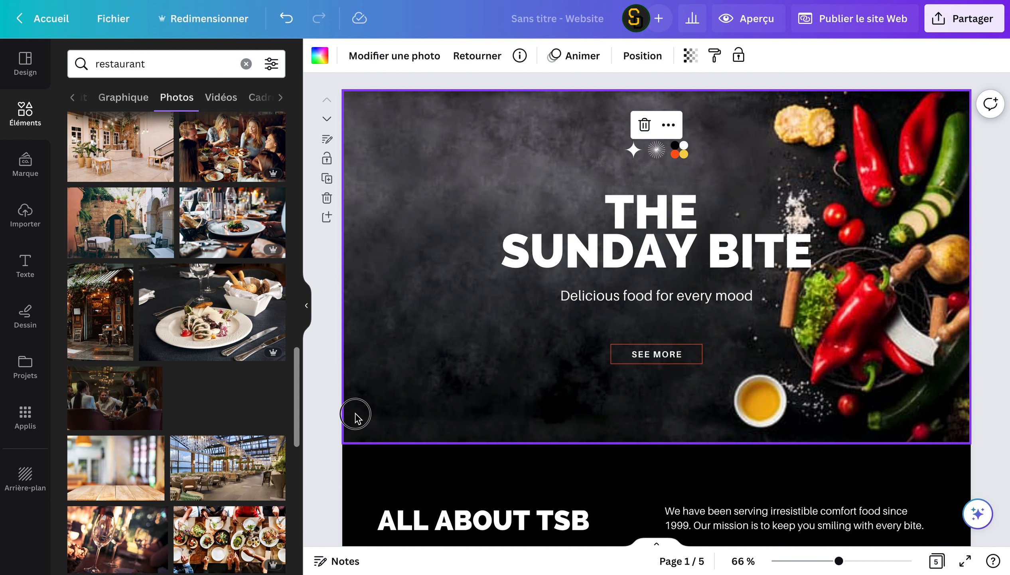
{"action": "left_click", "coordinate": [333, 411]}
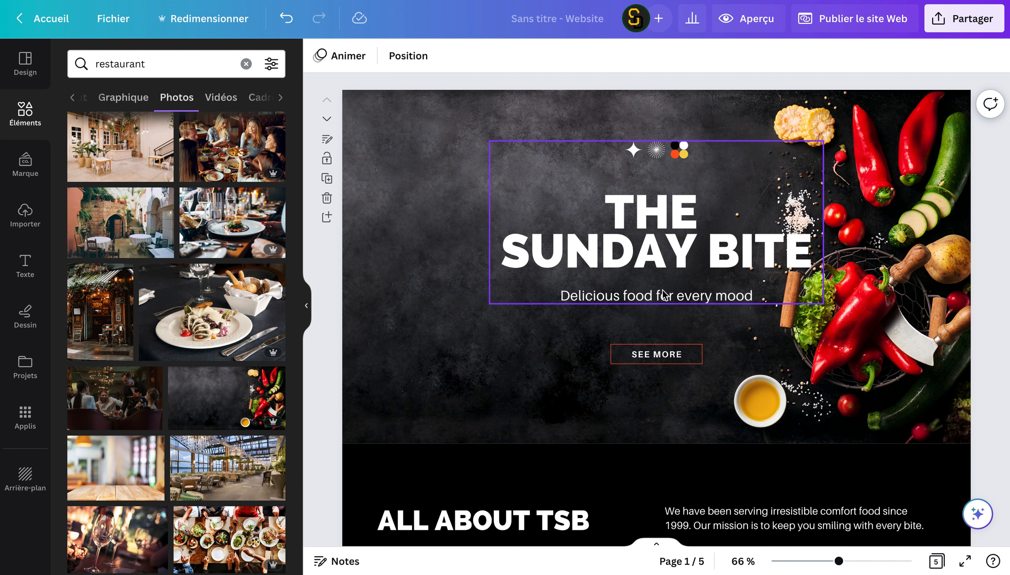
Move the cover's title group and the SEE MORE button left, away from the vegetables, keeping them centred on each other.
{"action": "left_click", "coordinate": [686, 274]}
{"action": "left_click_drag", "start_coordinate": [686, 274], "coordinate": [588, 273]}
{"action": "left_click_drag", "start_coordinate": [656, 359], "coordinate": [555, 353]}
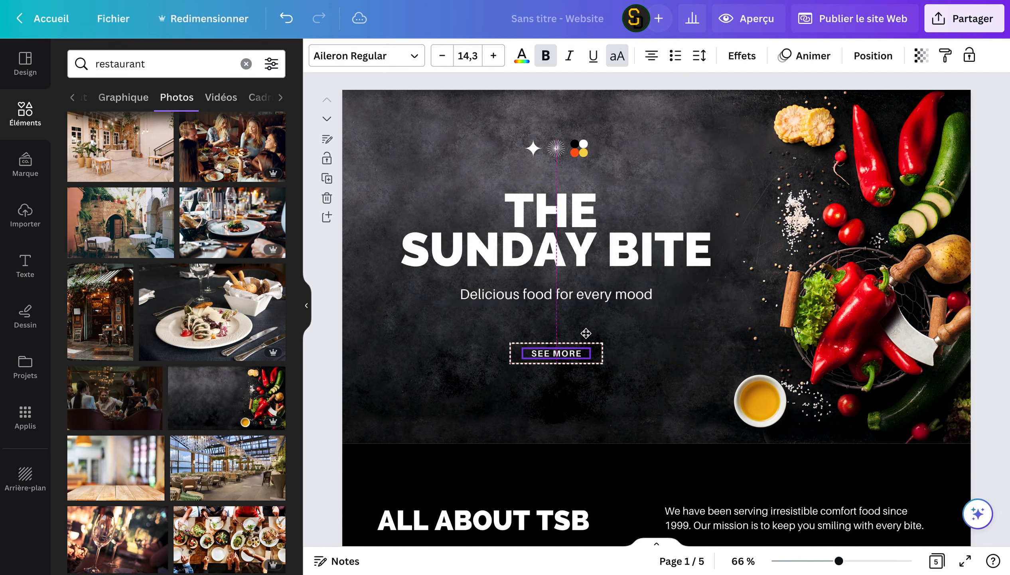
{"action": "left_click", "coordinate": [617, 339]}
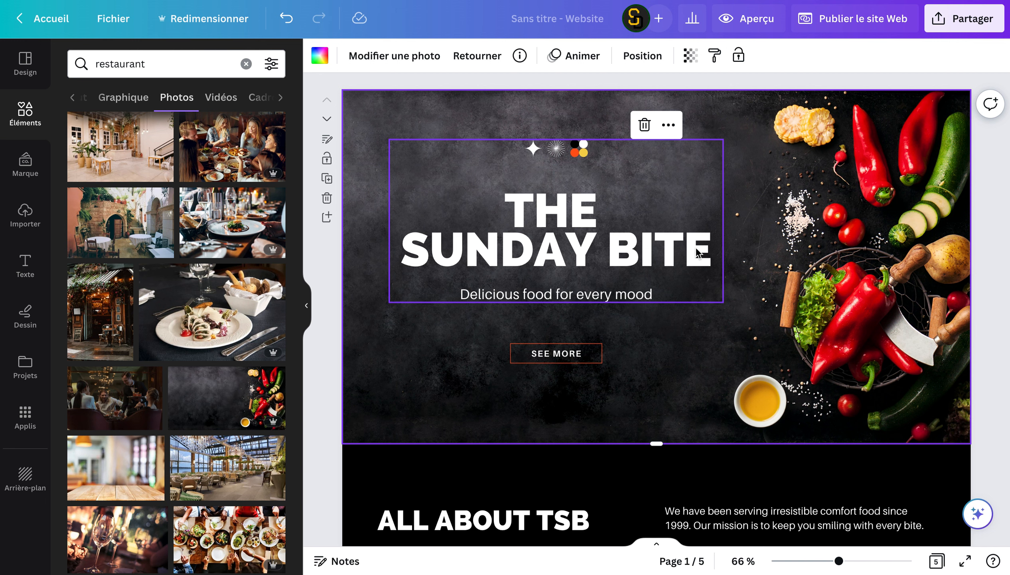
Replace the cover title THE SUNDAY BITE with "SAVOIR DIGITAL".
{"action": "left_click", "coordinate": [600, 242]}
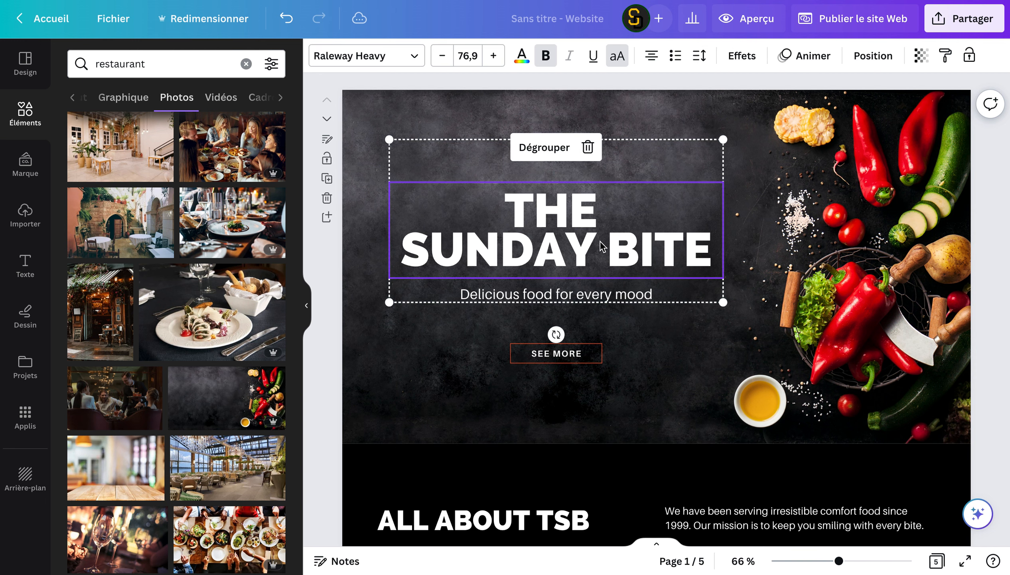
{"action": "double_click", "coordinate": [600, 242]}
{"action": "left_click", "coordinate": [530, 214]}
{"action": "key", "text": "ctrl+a"}
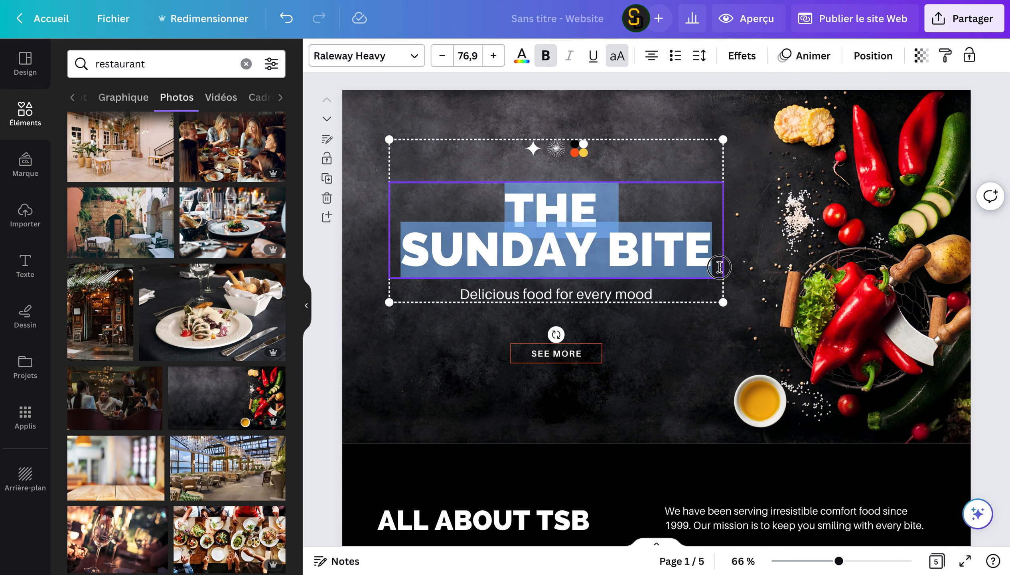
{"action": "type", "text": "SAVOIR"}
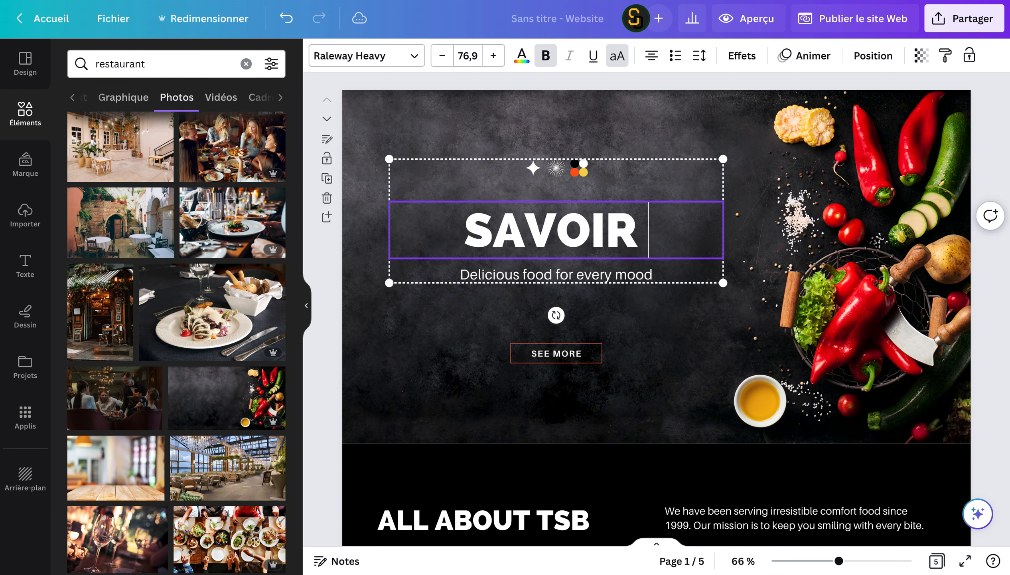
{"action": "type", "text": " DI"}
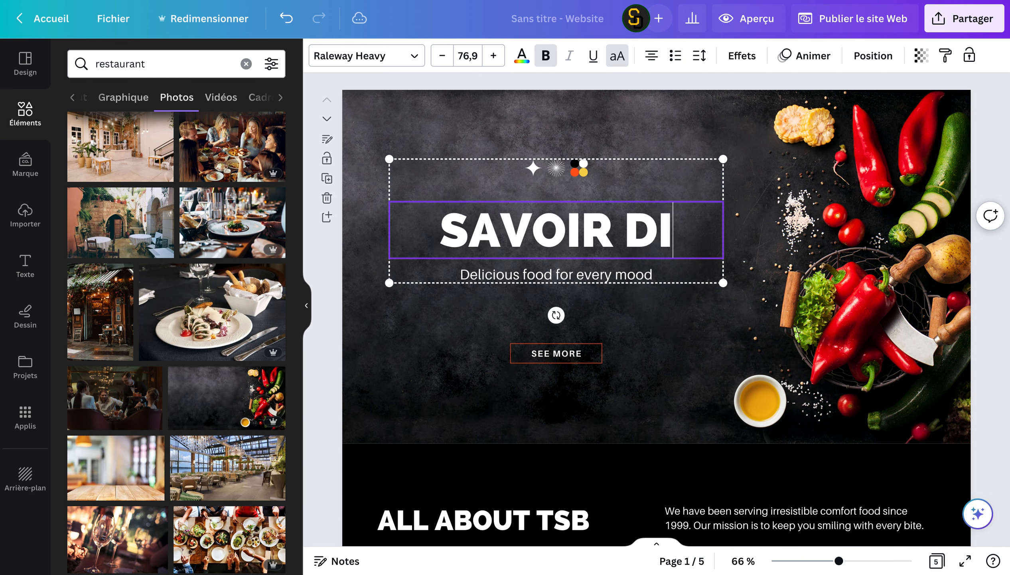
{"action": "type", "text": "GITAL"}
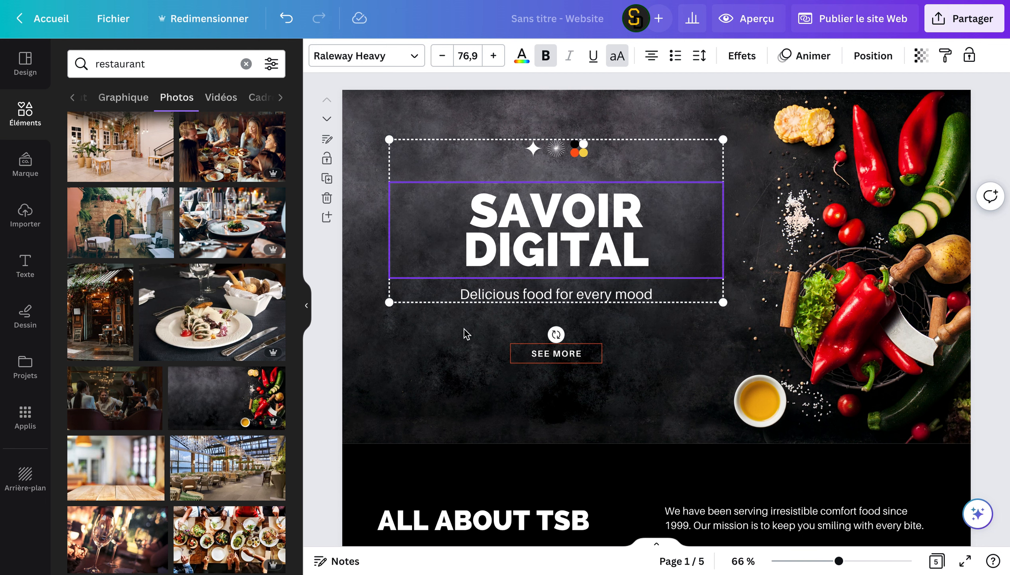
{"action": "left_click", "coordinate": [526, 279]}
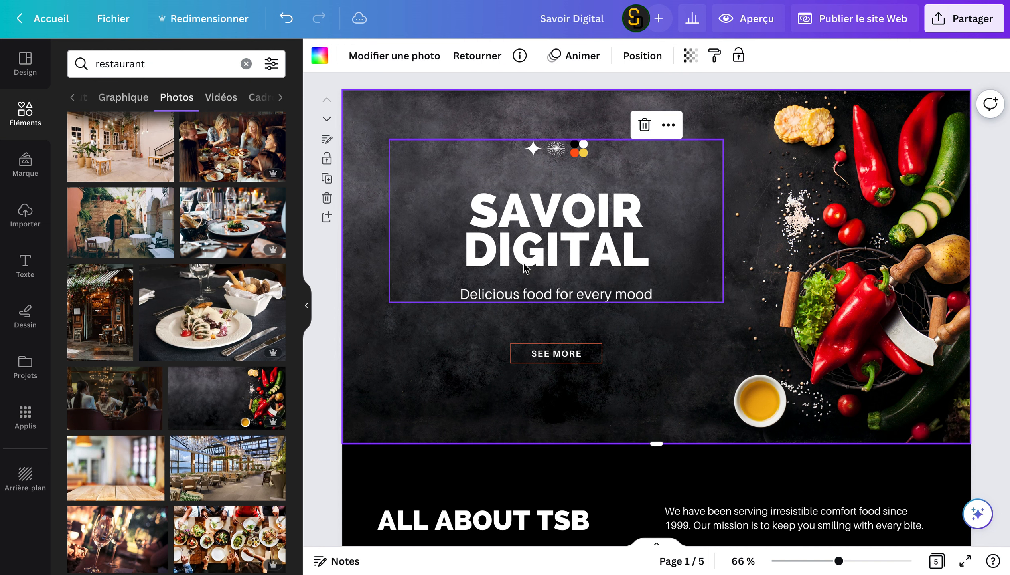
Shift the cover's title group slightly further left and place the SEE MORE button centred closer beneath the tagline.
{"action": "left_click_drag", "start_coordinate": [526, 264], "coordinate": [509, 256]}
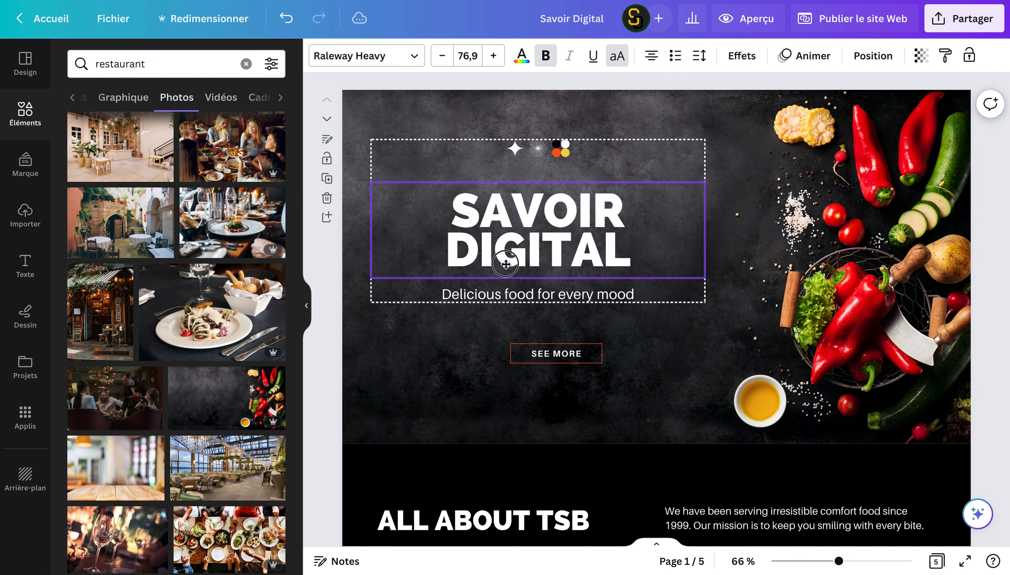
{"action": "left_click", "coordinate": [460, 328]}
{"action": "left_click_drag", "start_coordinate": [542, 355], "coordinate": [529, 336]}
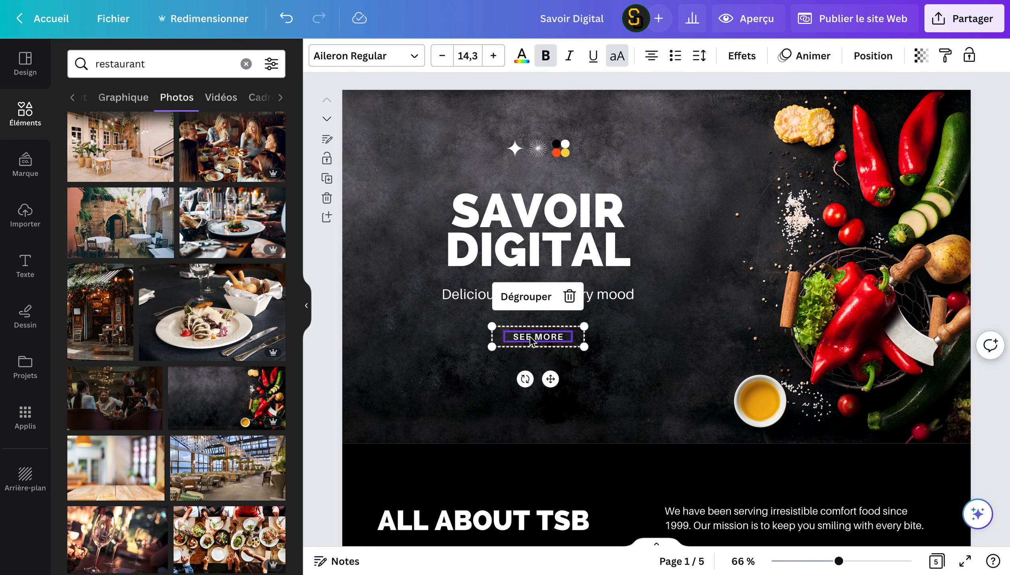
Change the cover button's label to "EN SAVOIR PLUS" and widen the button so the text fits on one line.
{"action": "double_click", "coordinate": [533, 340]}
{"action": "type", "text": "EN SAVOIR PLUS"}
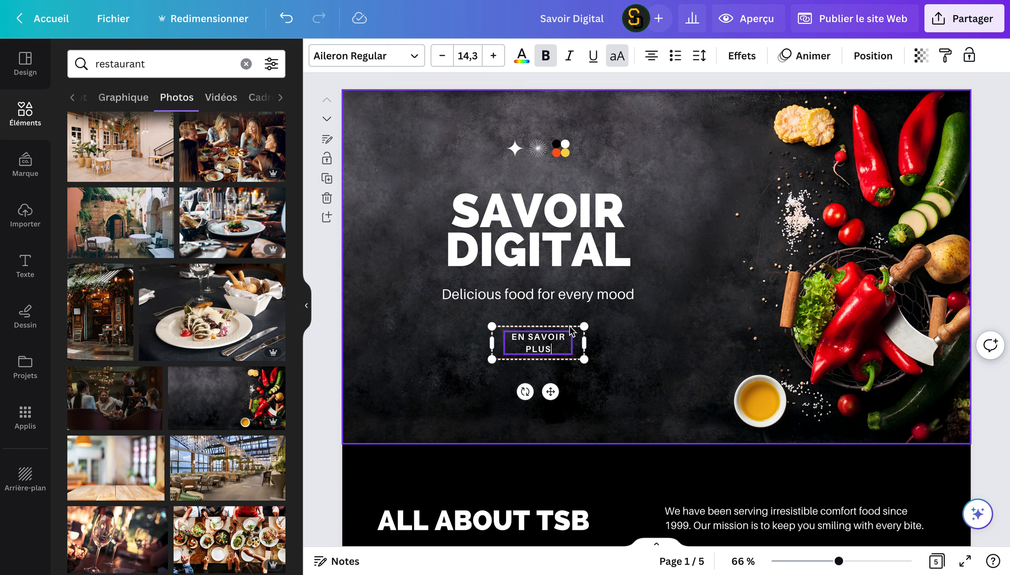
{"action": "left_click", "coordinate": [587, 347]}
{"action": "left_click_drag", "start_coordinate": [587, 347], "coordinate": [565, 341]}
{"action": "left_click", "coordinate": [588, 366]}
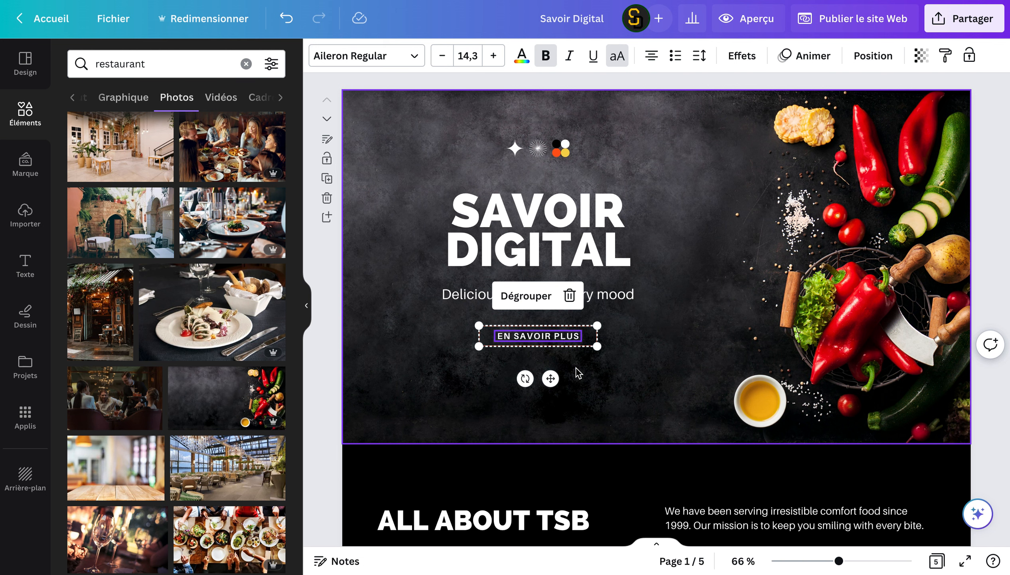
{"action": "left_click", "coordinate": [614, 417]}
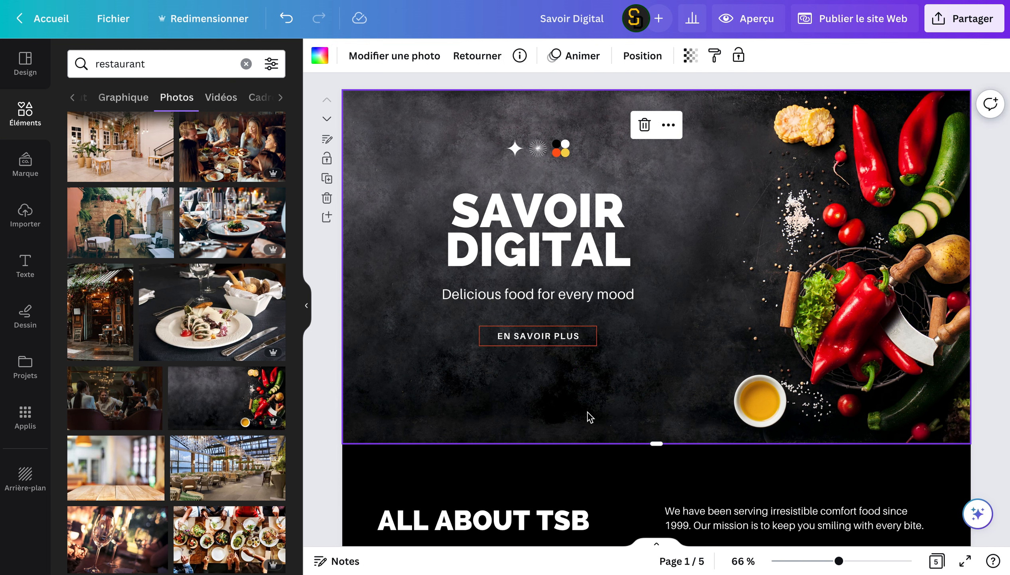
Delete the three small decorative icons above the cover title.
{"action": "scroll", "coordinate": [589, 417], "scroll_direction": "down", "scroll_amount": 1}
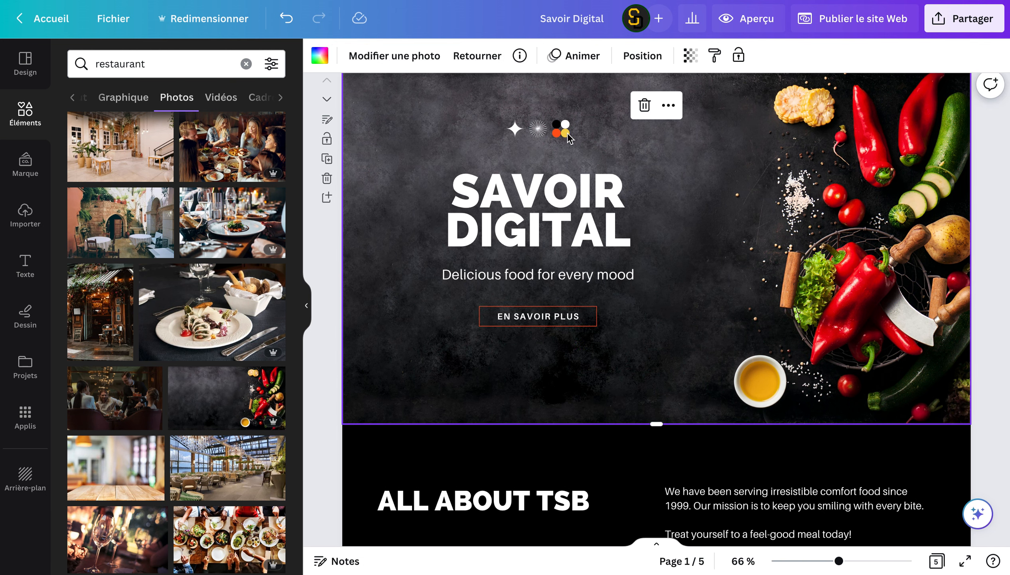
{"action": "left_click", "coordinate": [564, 135]}
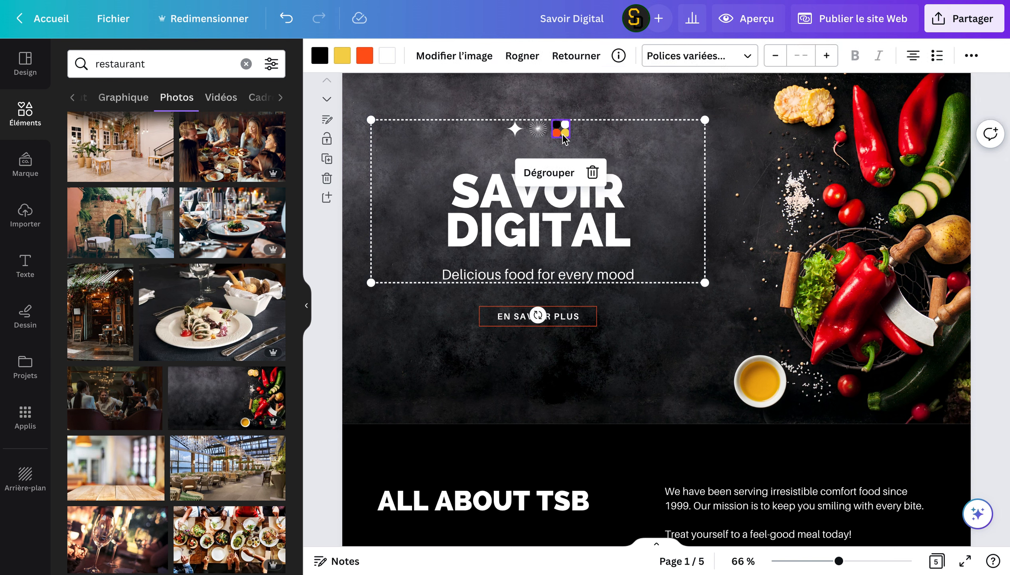
{"action": "key", "text": "Delete"}
{"action": "left_click", "coordinate": [538, 131]}
{"action": "key", "text": "Delete"}
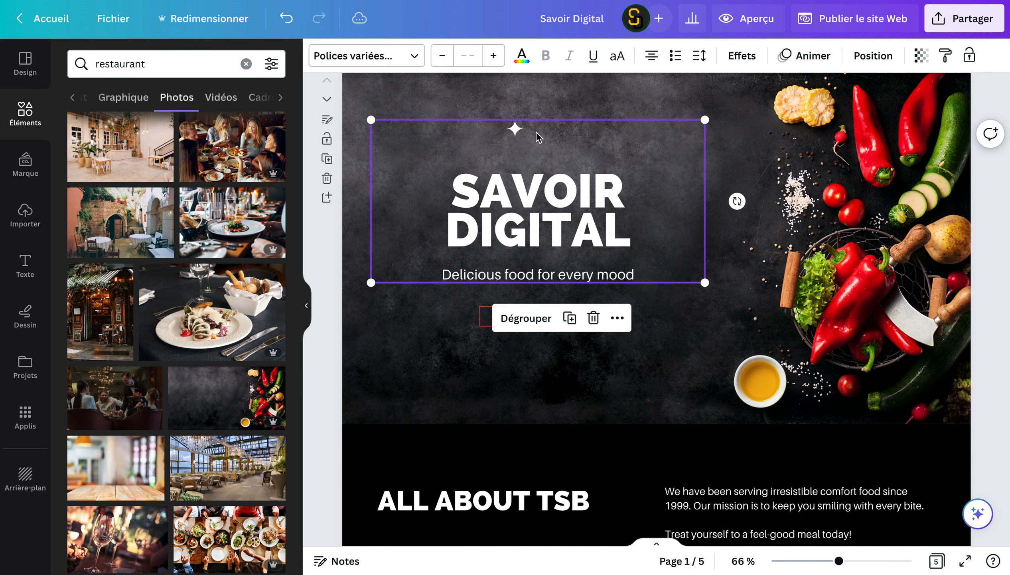
{"action": "left_click", "coordinate": [518, 132]}
{"action": "key", "text": "Delete"}
Show the graphic results for "restaurant" and try the menu-and-cloche graphic on the cover, removing it again.
{"action": "left_click", "coordinate": [134, 64]}
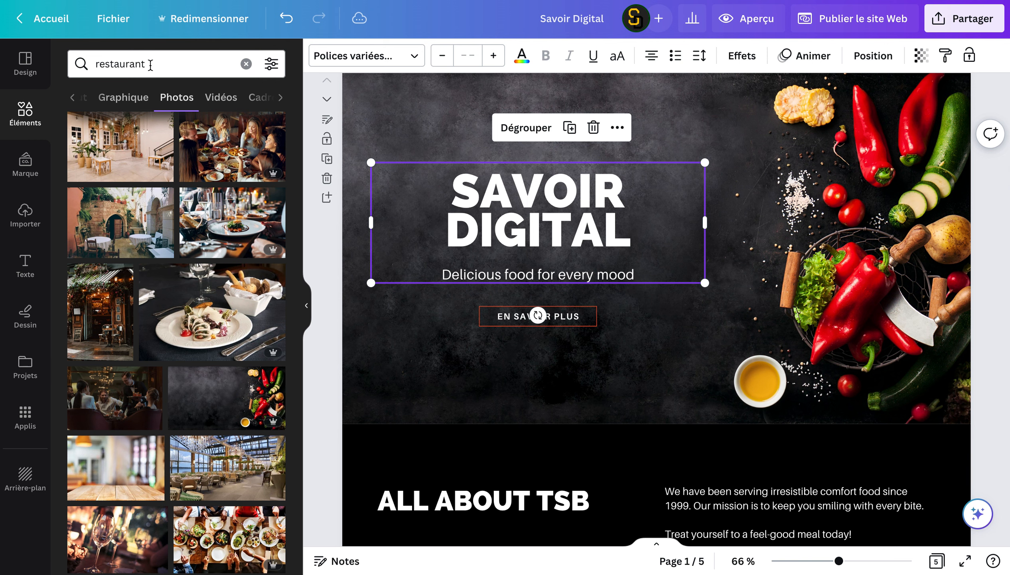
{"action": "left_click", "coordinate": [205, 132]}
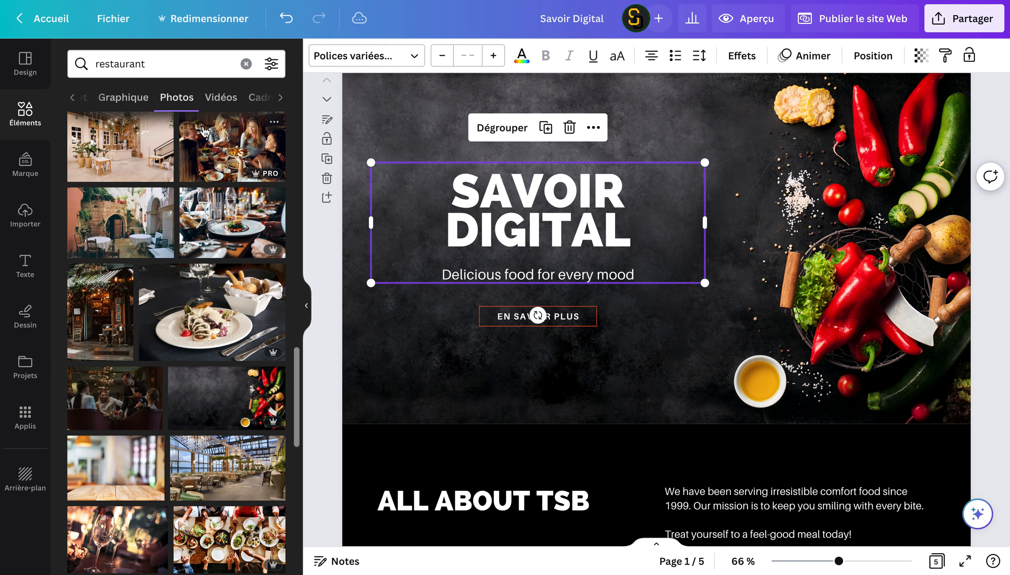
{"action": "left_click", "coordinate": [140, 106]}
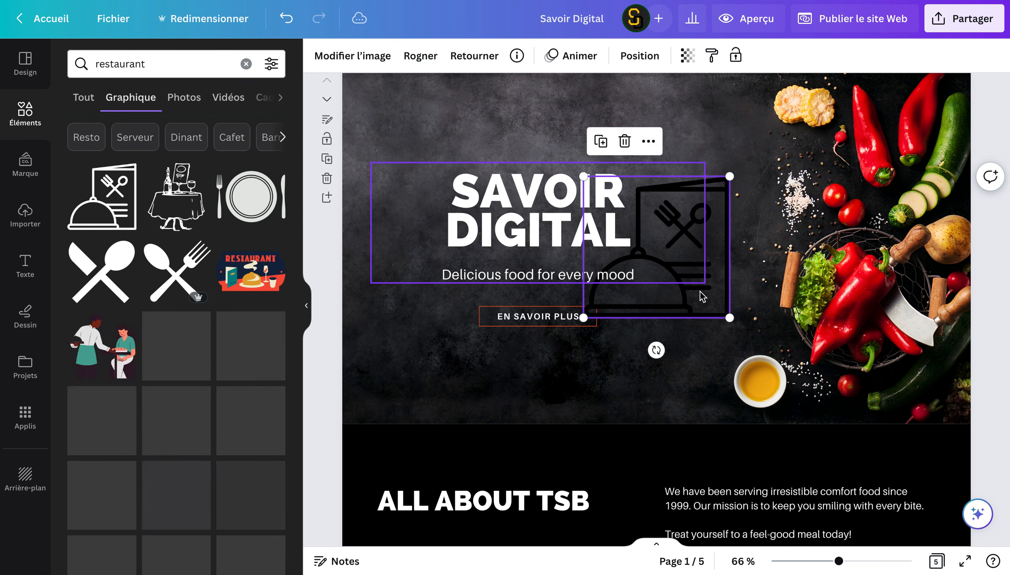
{"action": "scroll", "coordinate": [242, 327], "scroll_direction": "down", "scroll_amount": 1}
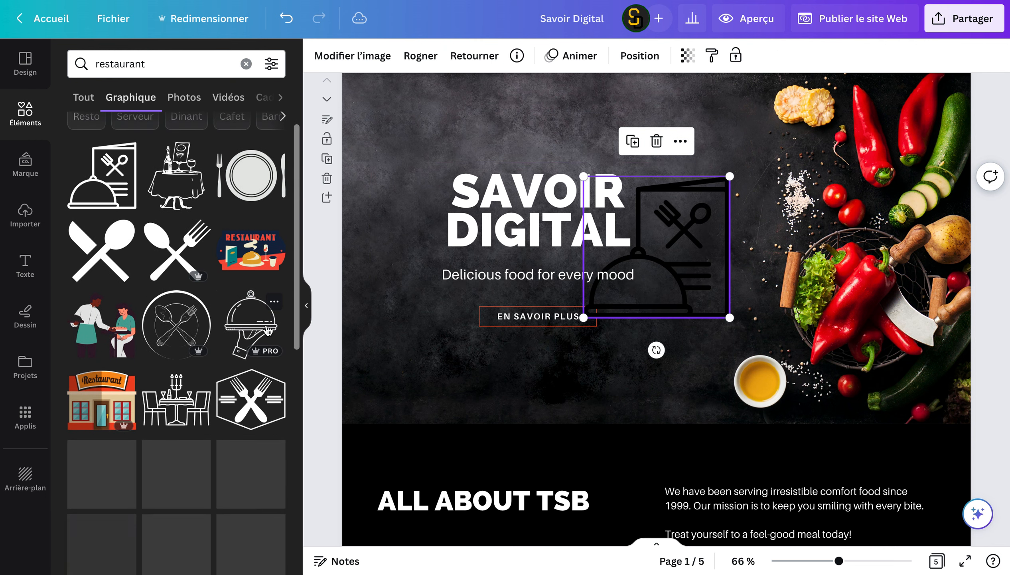
{"action": "key", "text": "Delete"}
Add the round plate graphic with crossed fork and spoon to the cover and colour it with the document's bright orange.
{"action": "left_click", "coordinate": [176, 325]}
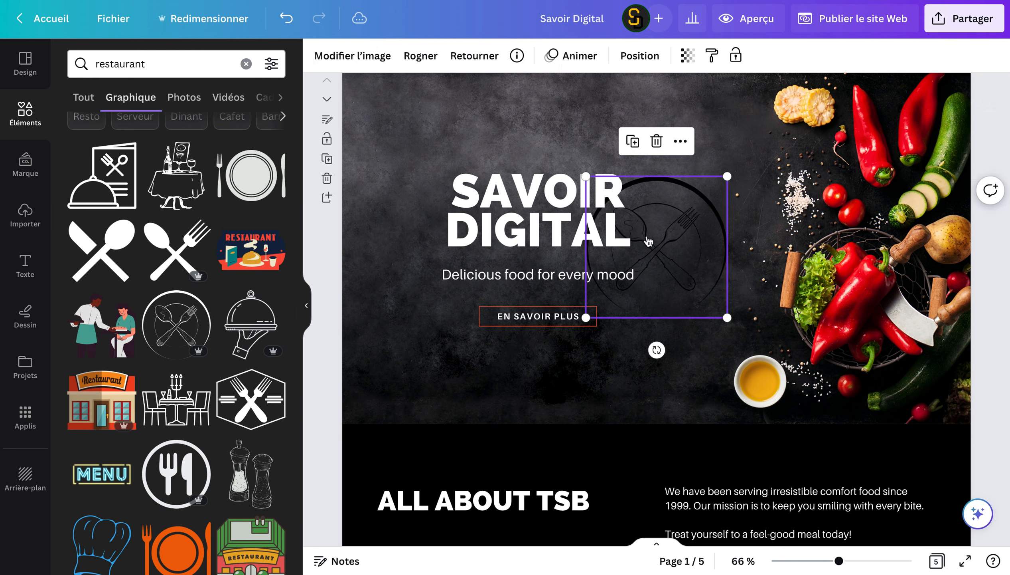
{"action": "left_click", "coordinate": [704, 299]}
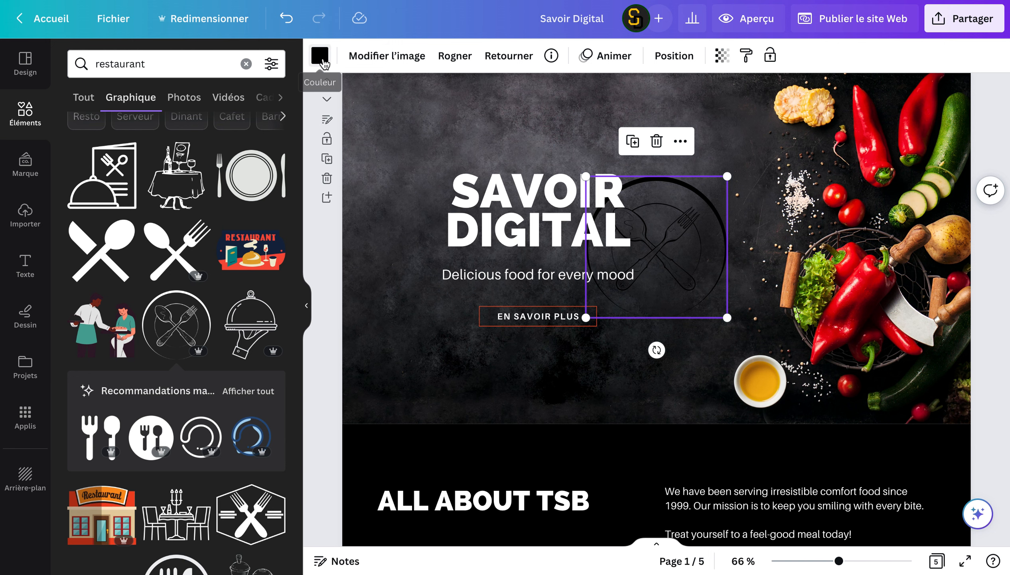
{"action": "left_click", "coordinate": [321, 57]}
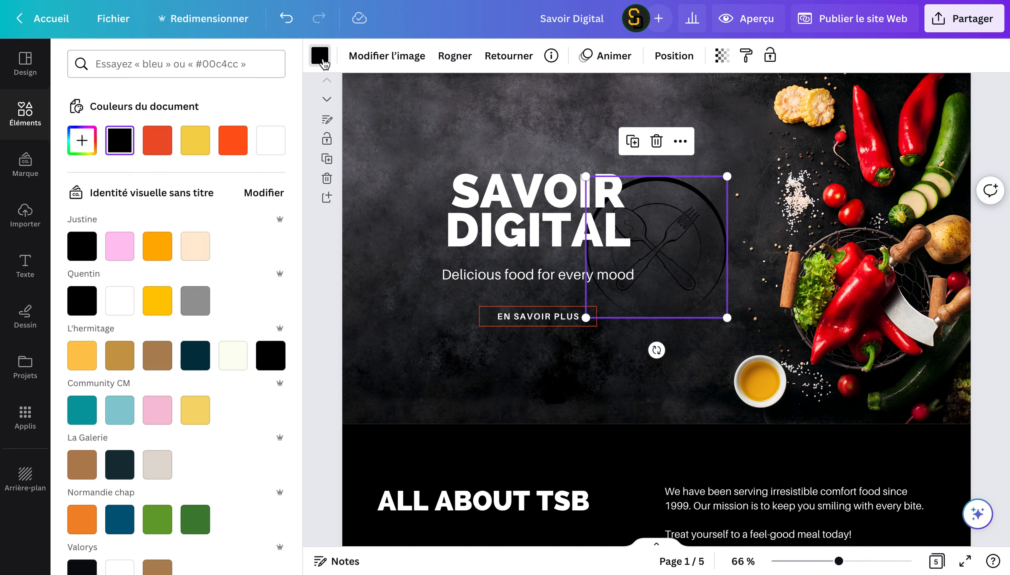
{"action": "left_click", "coordinate": [232, 144]}
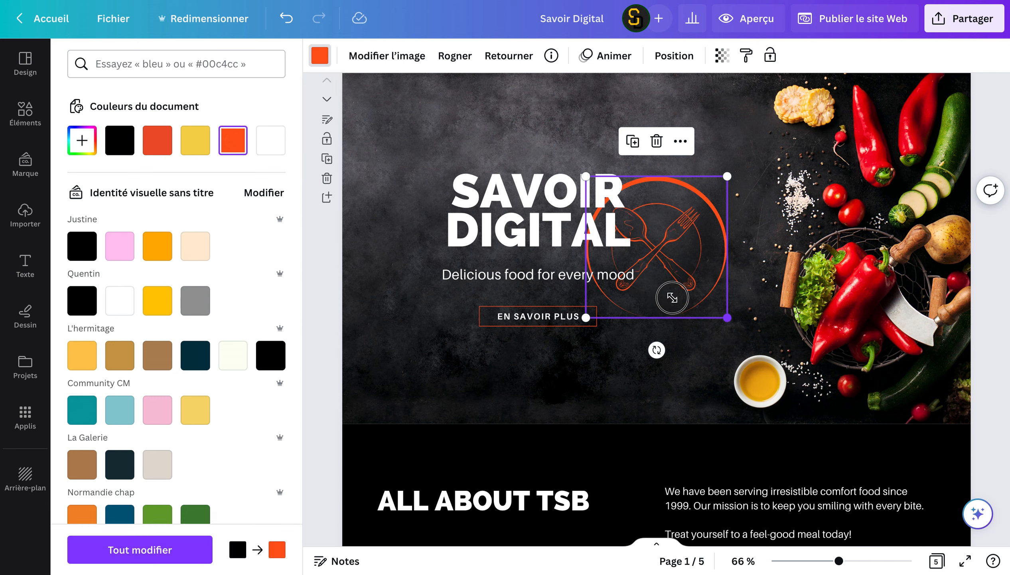
Shrink the orange plate graphic to about half size, place it left of the title and shift the title group right.
{"action": "left_click_drag", "start_coordinate": [725, 318], "coordinate": [639, 254]}
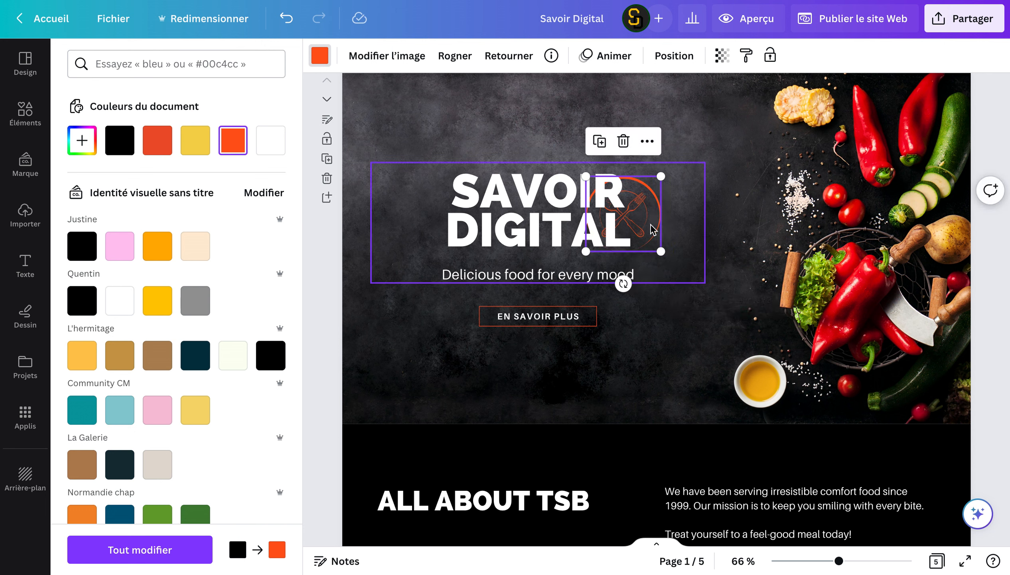
{"action": "left_click_drag", "start_coordinate": [651, 223], "coordinate": [425, 224]}
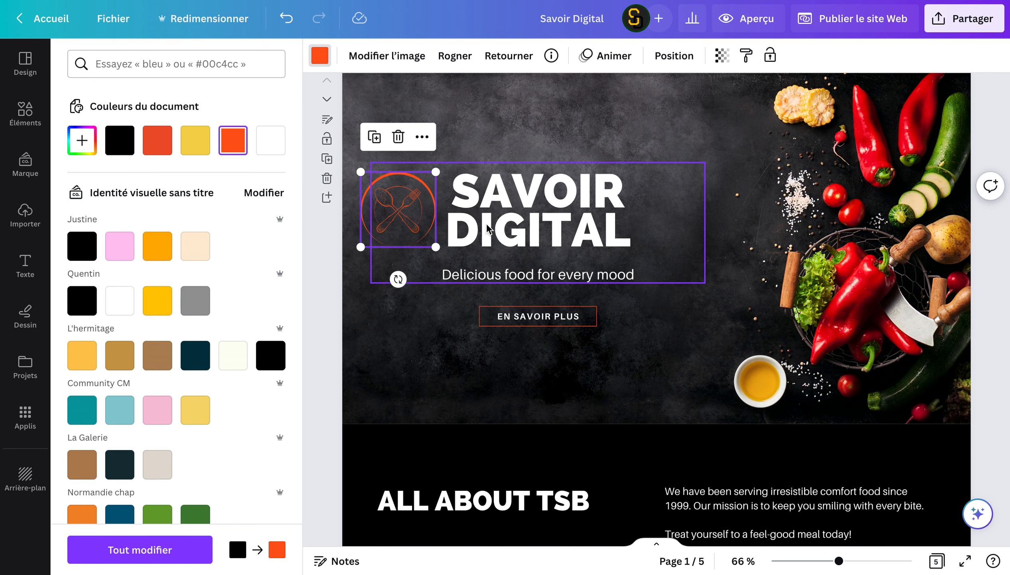
{"action": "left_click", "coordinate": [506, 230]}
{"action": "left_click", "coordinate": [507, 229]}
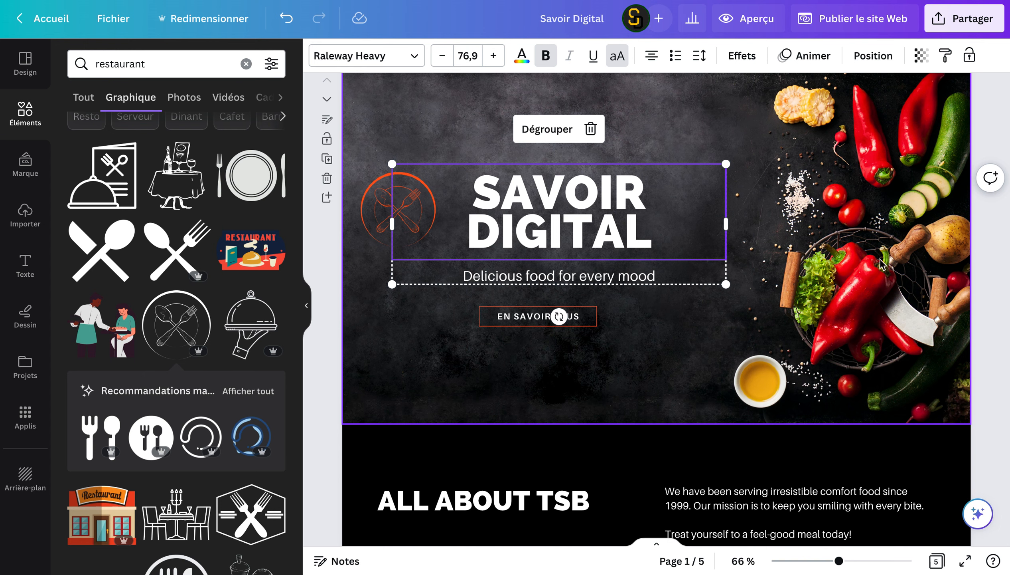
Move the EN SAVOIR PLUS button right so it is centred beneath the cover's title and tagline.
{"action": "scroll", "coordinate": [798, 325], "scroll_direction": "down", "scroll_amount": 5}
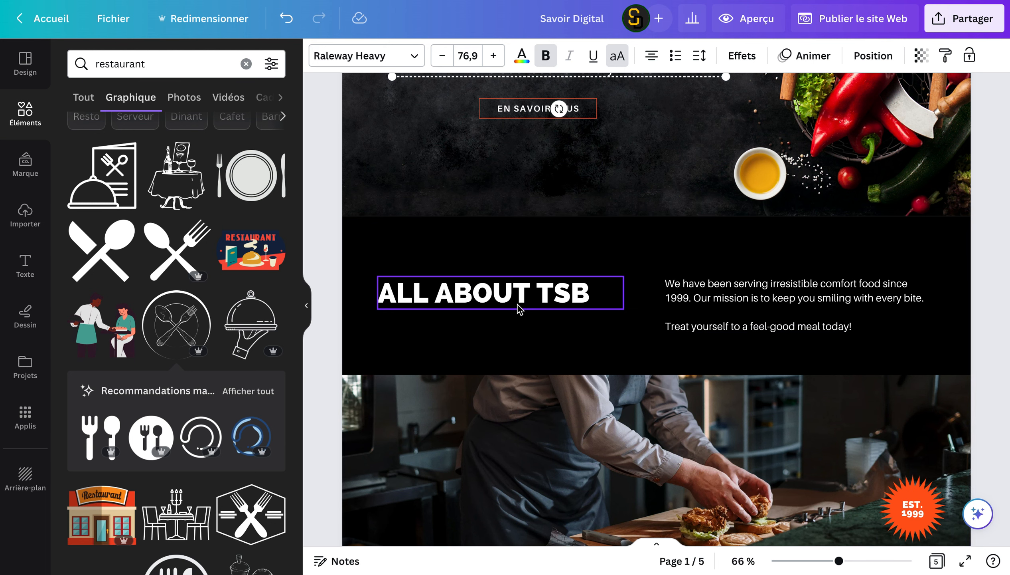
{"action": "scroll", "coordinate": [509, 313], "scroll_direction": "up", "scroll_amount": 5}
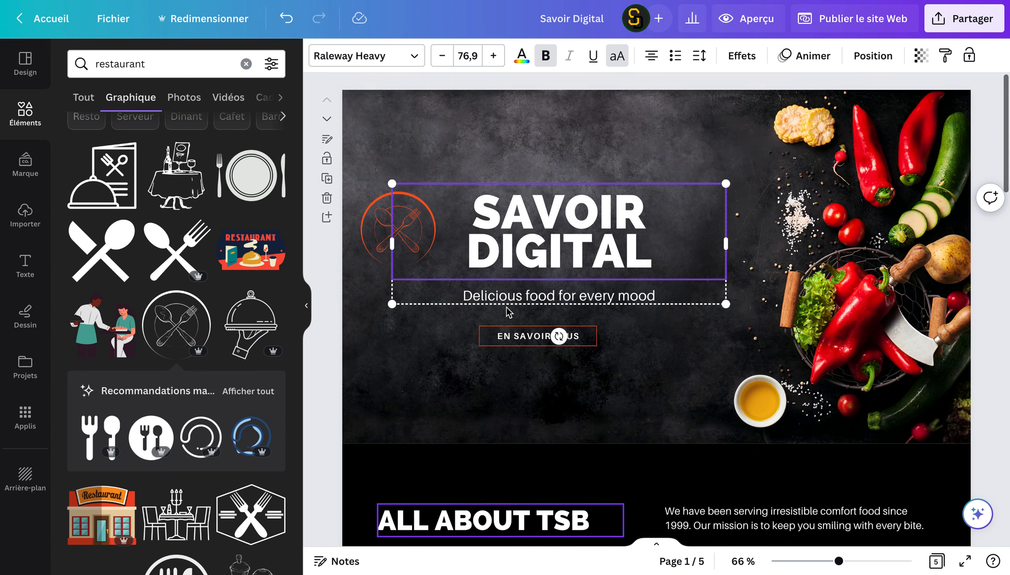
{"action": "scroll", "coordinate": [780, 457], "scroll_direction": "down", "scroll_amount": 5}
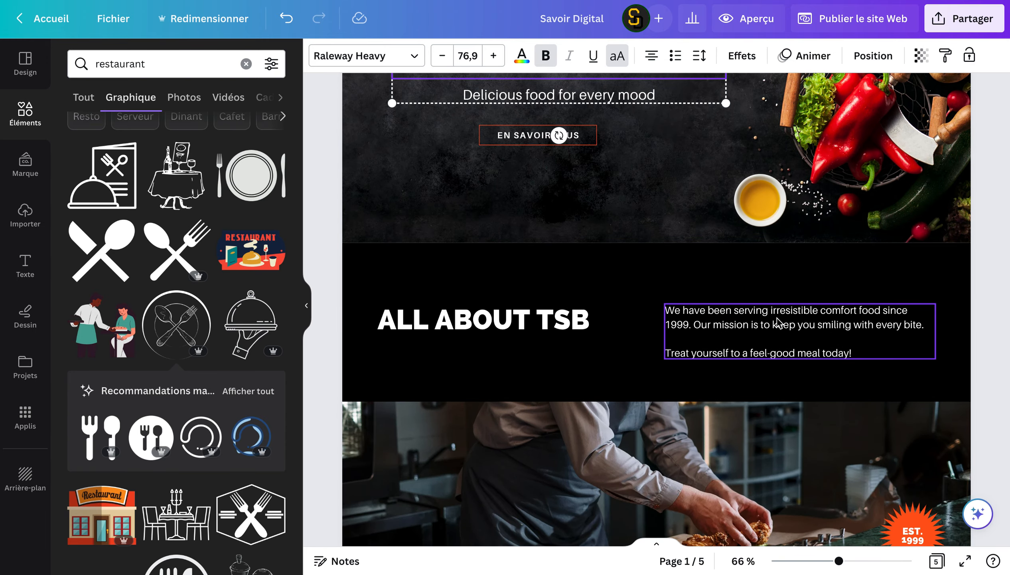
{"action": "scroll", "coordinate": [718, 322], "scroll_direction": "down", "scroll_amount": 5}
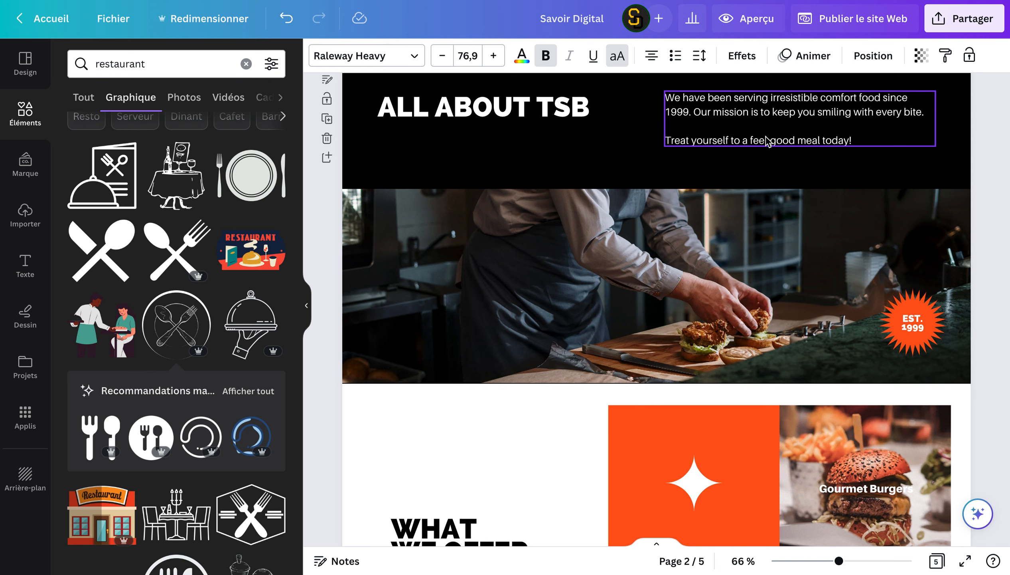
{"action": "scroll", "coordinate": [618, 330], "scroll_direction": "down", "scroll_amount": 4}
{"action": "scroll", "coordinate": [618, 330], "scroll_direction": "up", "scroll_amount": 15}
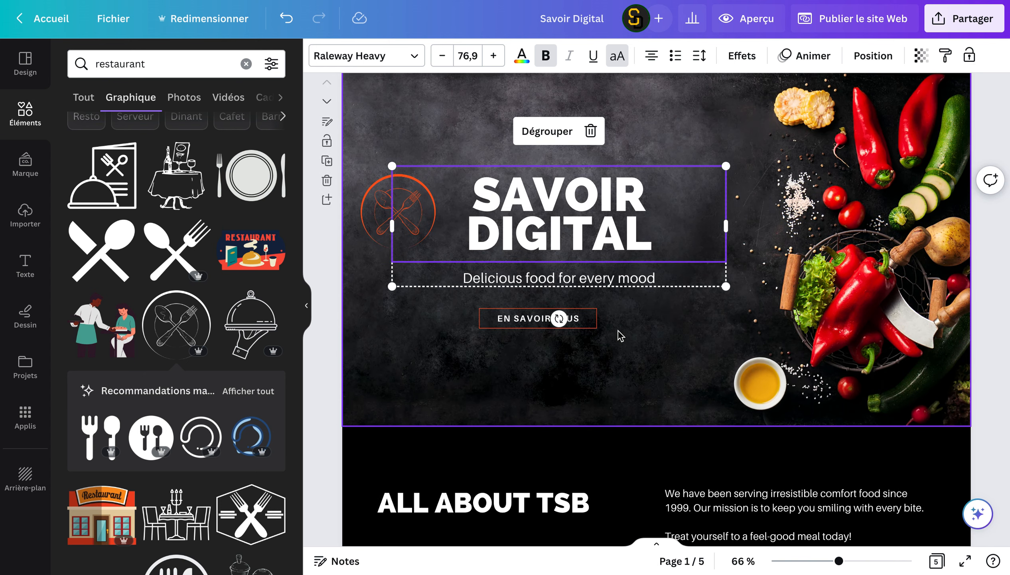
{"action": "left_click", "coordinate": [618, 331]}
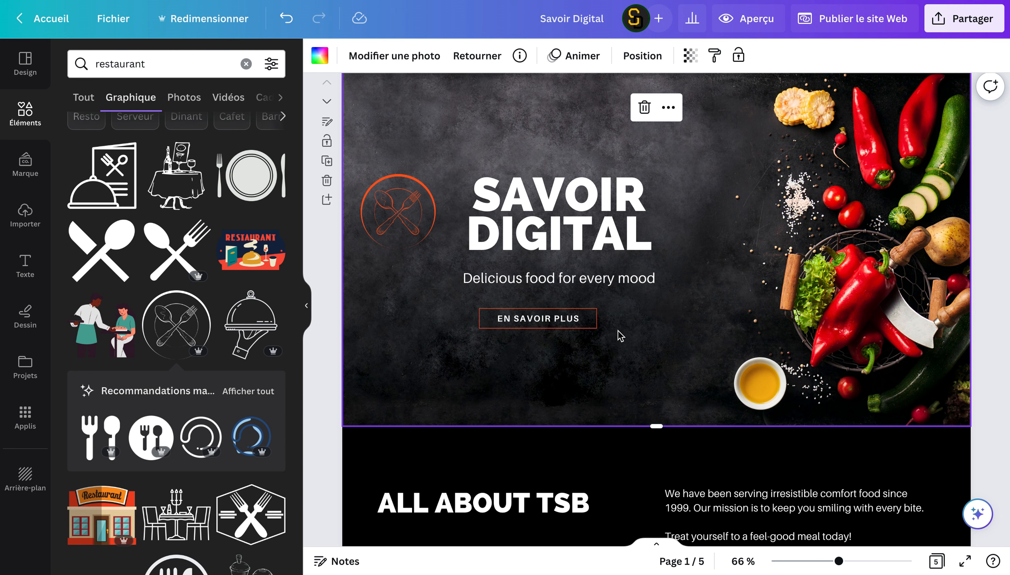
{"action": "mouse_move", "coordinate": [567, 320]}
{"action": "left_mouse_down"}
{"action": "mouse_move", "coordinate": [599, 316]}
{"action": "mouse_move", "coordinate": [582, 313]}
{"action": "left_mouse_up"}
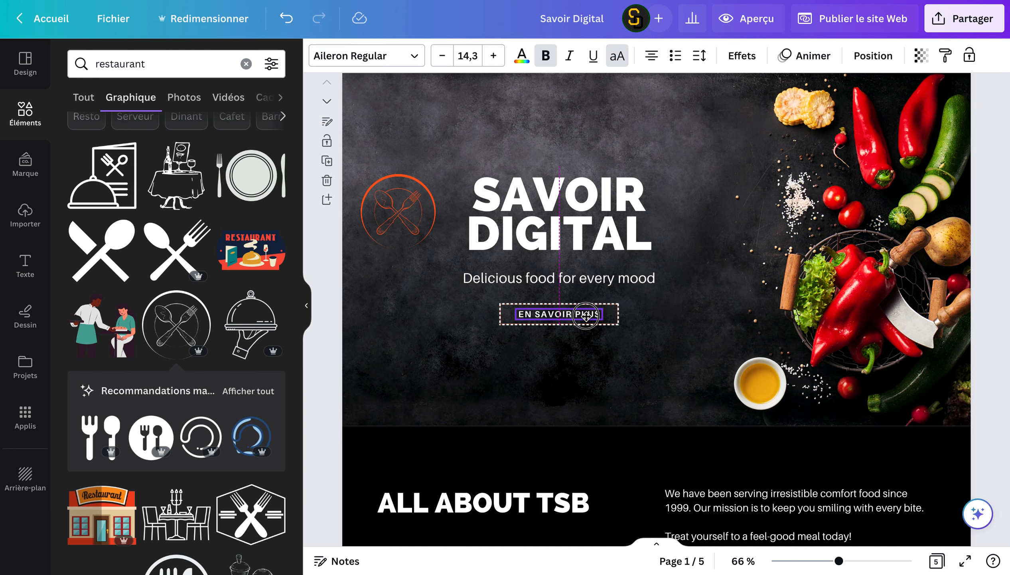
{"action": "left_click", "coordinate": [600, 383]}
Replace the second section's heading ALL ABOUT TSB with NOTRE HISTOIRE.
{"action": "scroll", "coordinate": [603, 384], "scroll_direction": "down", "scroll_amount": 1}
{"action": "scroll", "coordinate": [603, 384], "scroll_direction": "down", "scroll_amount": 2}
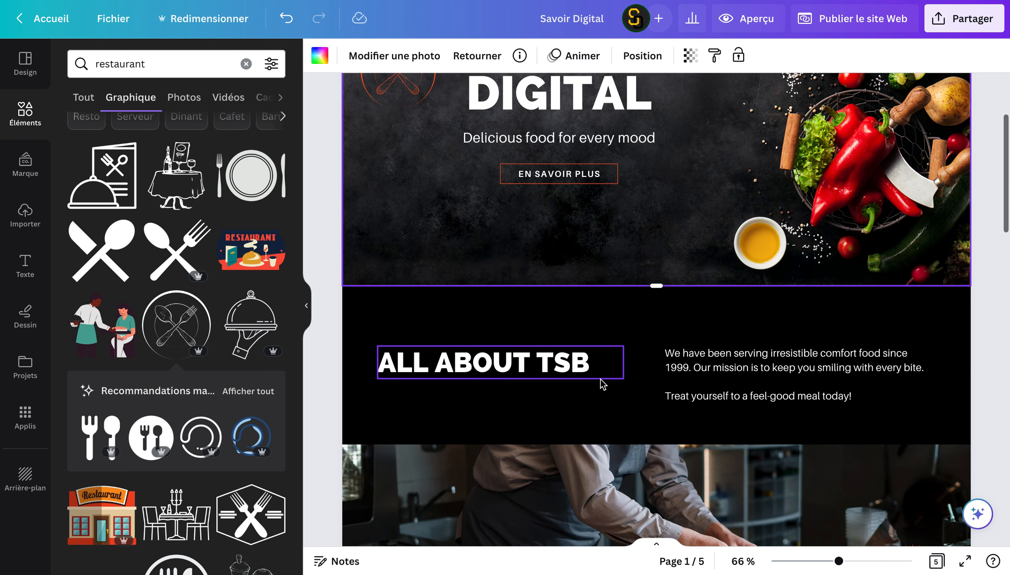
{"action": "scroll", "coordinate": [655, 355], "scroll_direction": "up", "scroll_amount": 3}
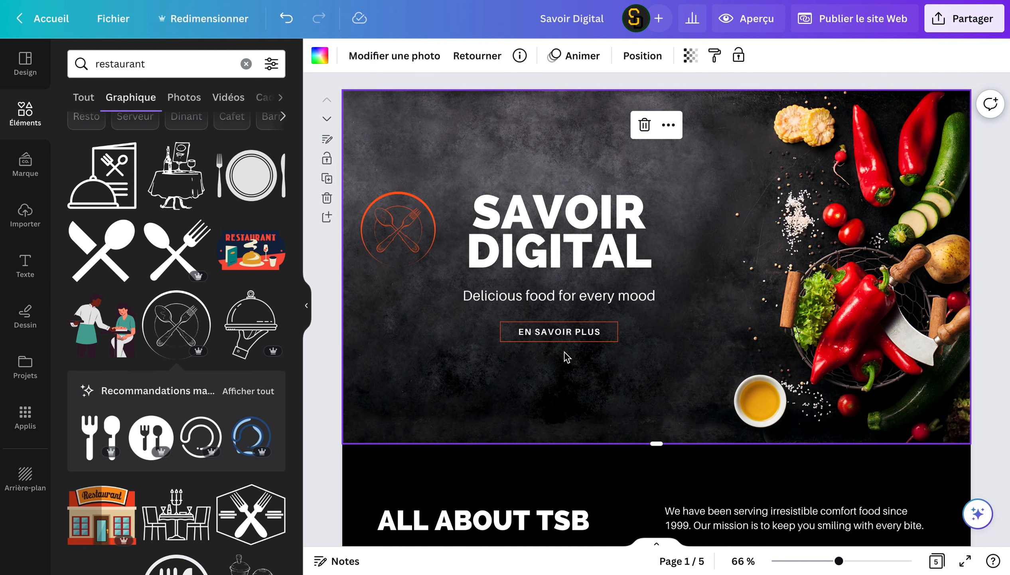
{"action": "scroll", "coordinate": [567, 357], "scroll_direction": "down", "scroll_amount": 5}
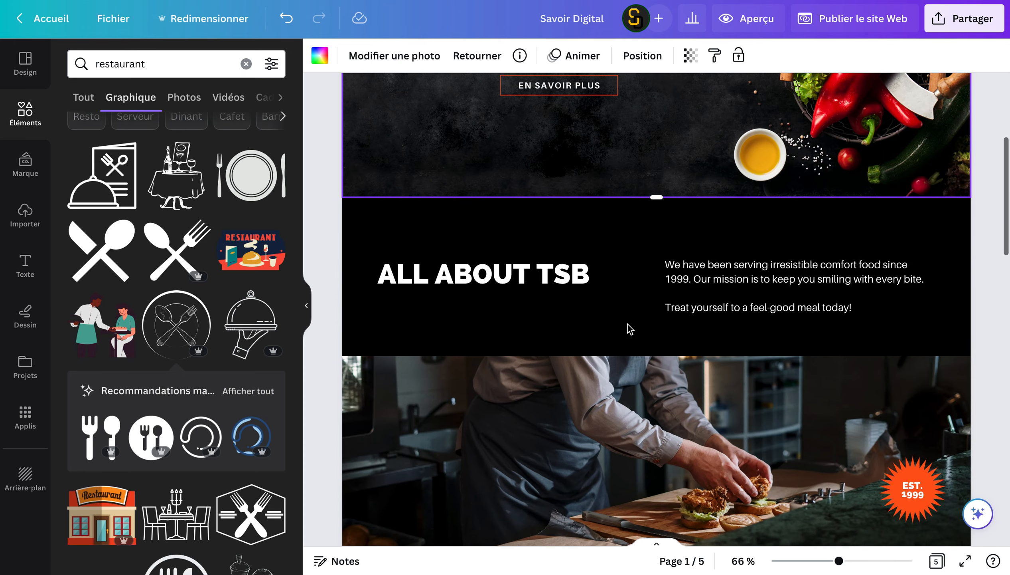
{"action": "left_click", "coordinate": [485, 281]}
{"action": "double_click", "coordinate": [485, 280]}
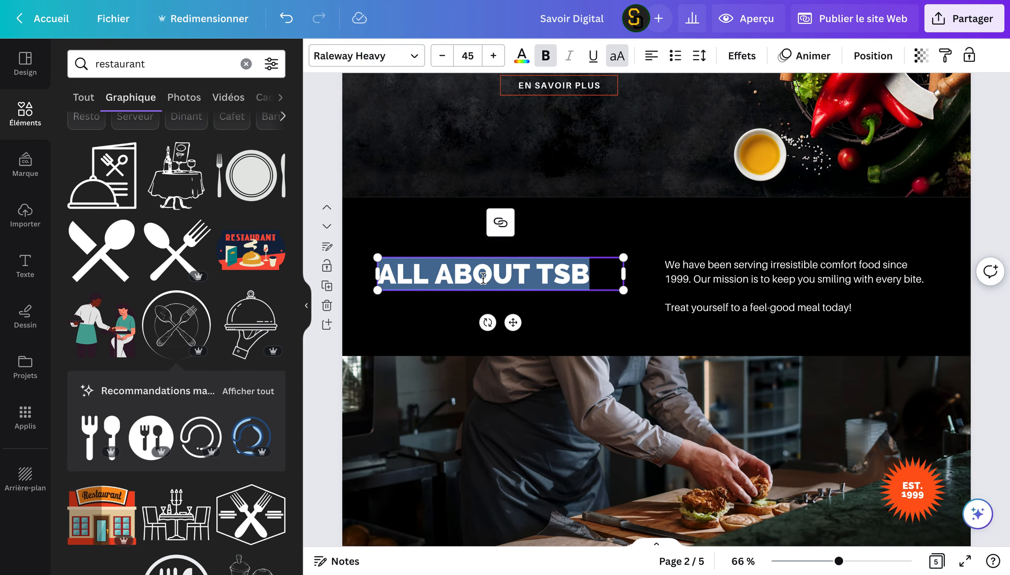
{"action": "type", "text": "NOTRE H"}
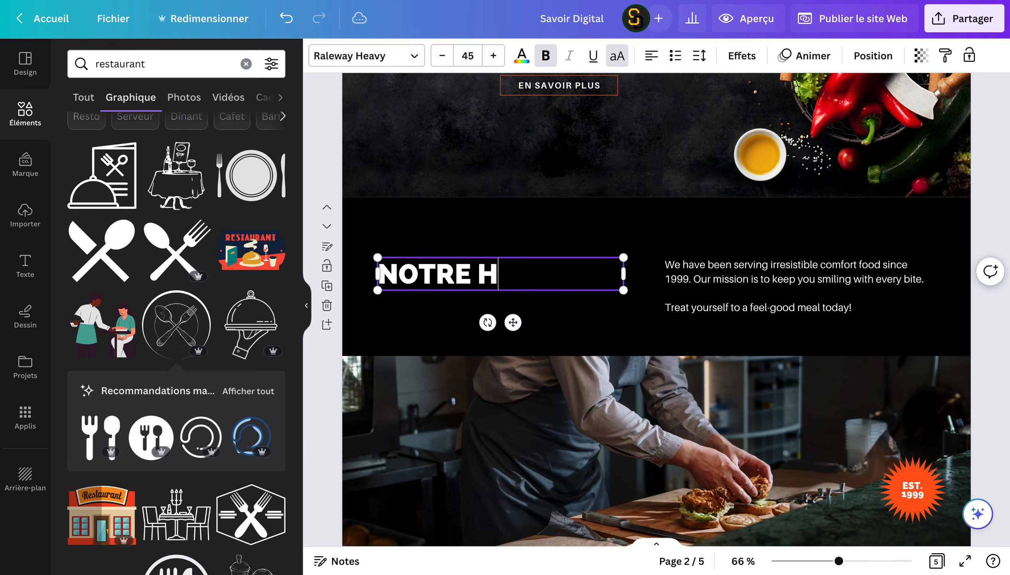
{"action": "type", "text": "ISTOIRE"}
{"action": "left_click", "coordinate": [797, 309]}
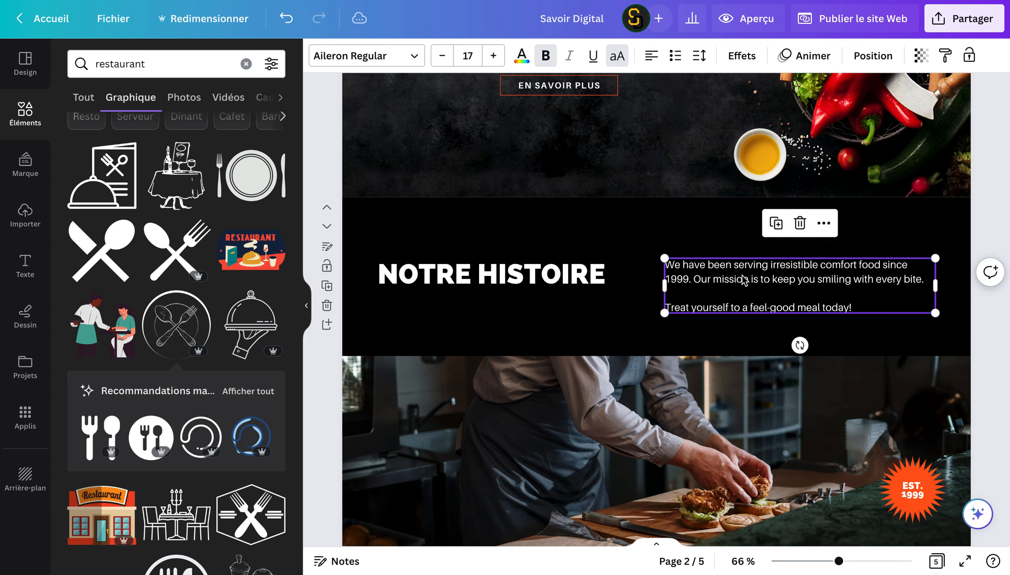
Remove the orange EST. 1999 starburst badge and its text from the chef photo.
{"action": "scroll", "coordinate": [756, 293], "scroll_direction": "down", "scroll_amount": 3}
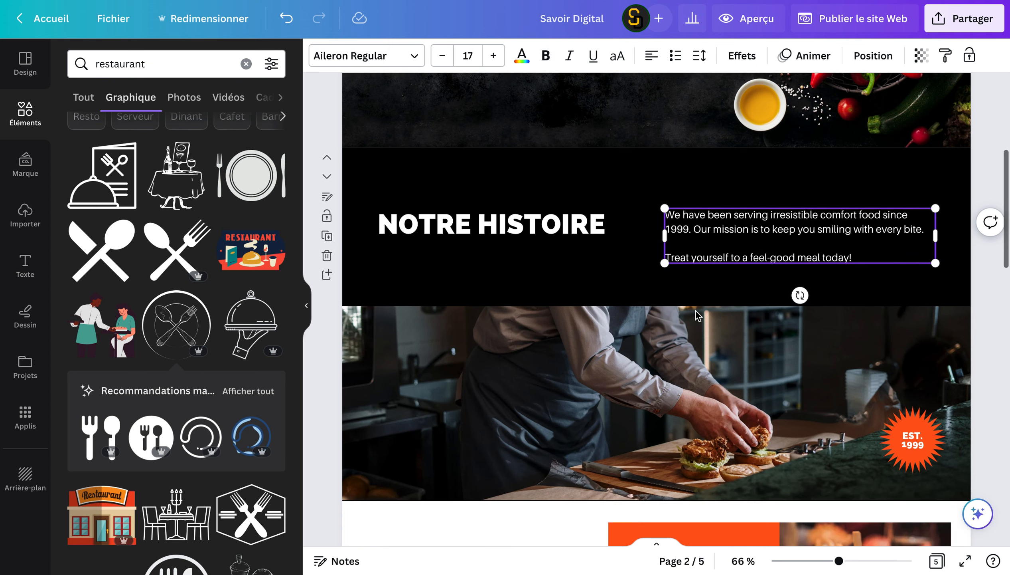
{"action": "left_click", "coordinate": [644, 281]}
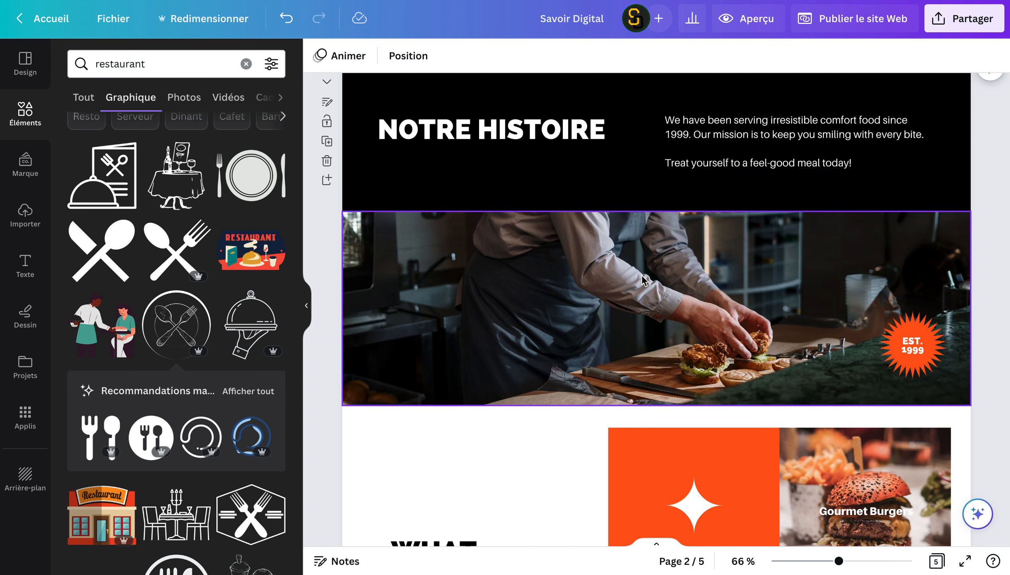
{"action": "left_click", "coordinate": [898, 356]}
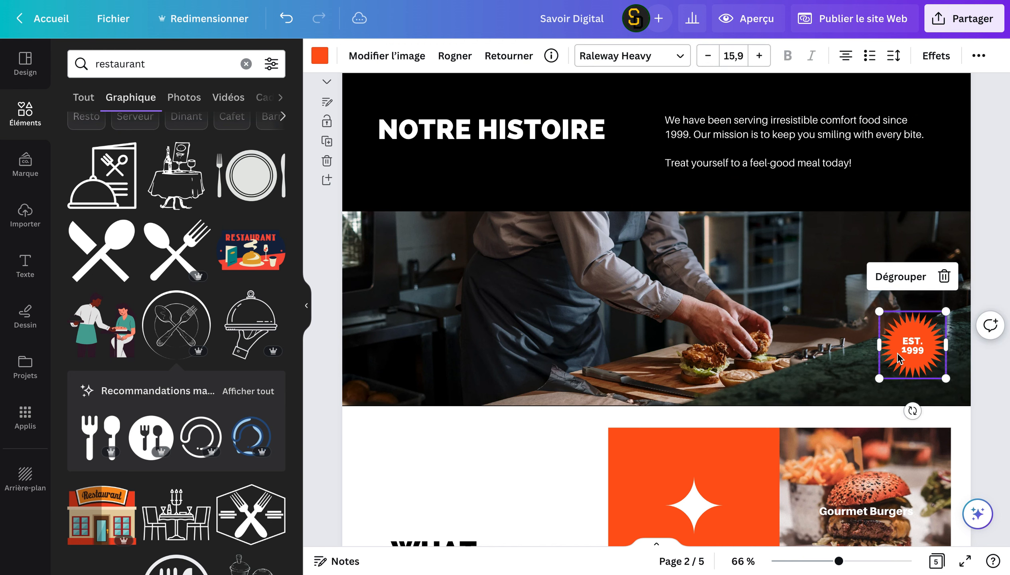
{"action": "left_click", "coordinate": [901, 354]}
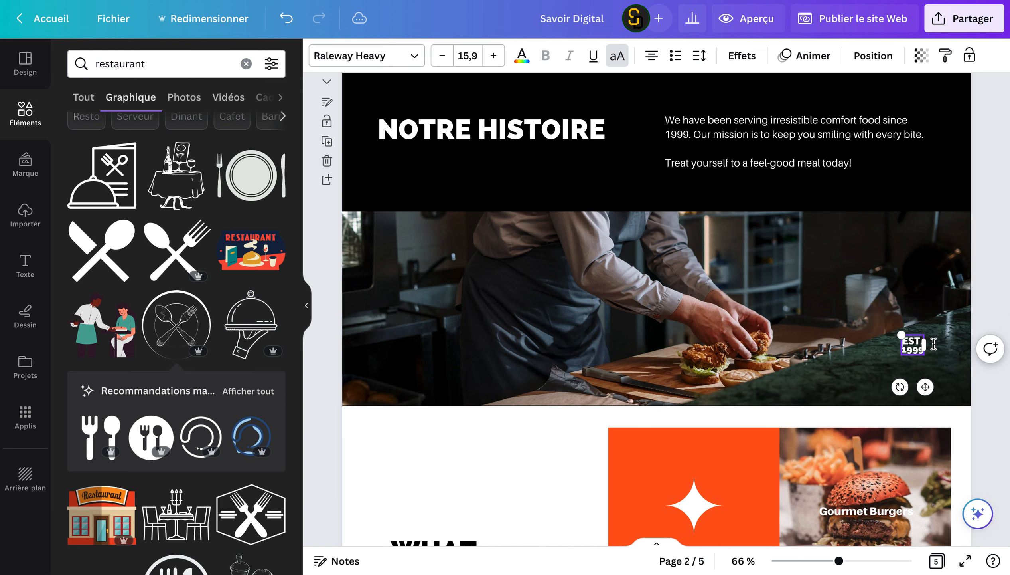
{"action": "left_click", "coordinate": [962, 303]}
{"action": "left_click", "coordinate": [921, 348]}
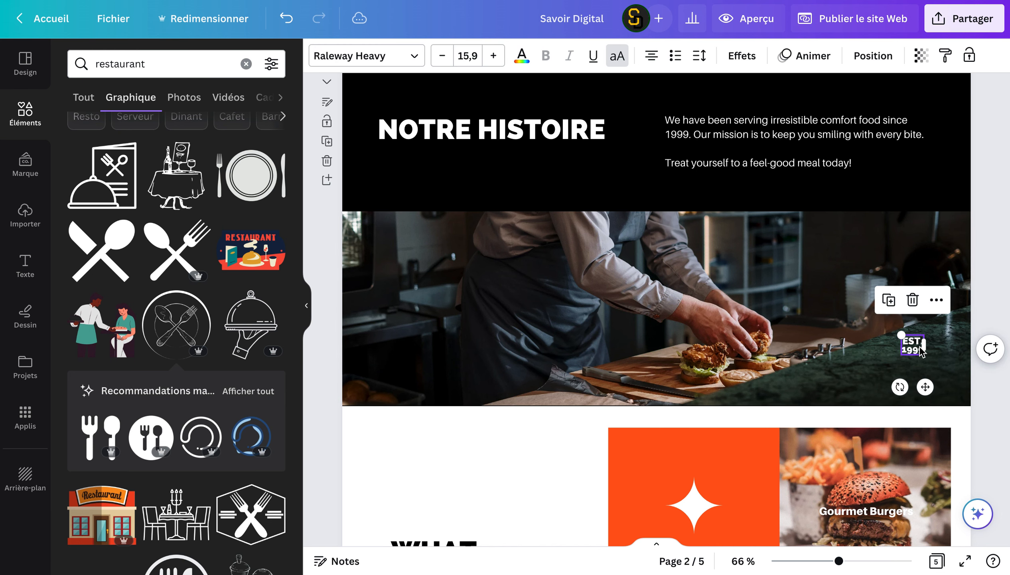
{"action": "key", "text": "Delete"}
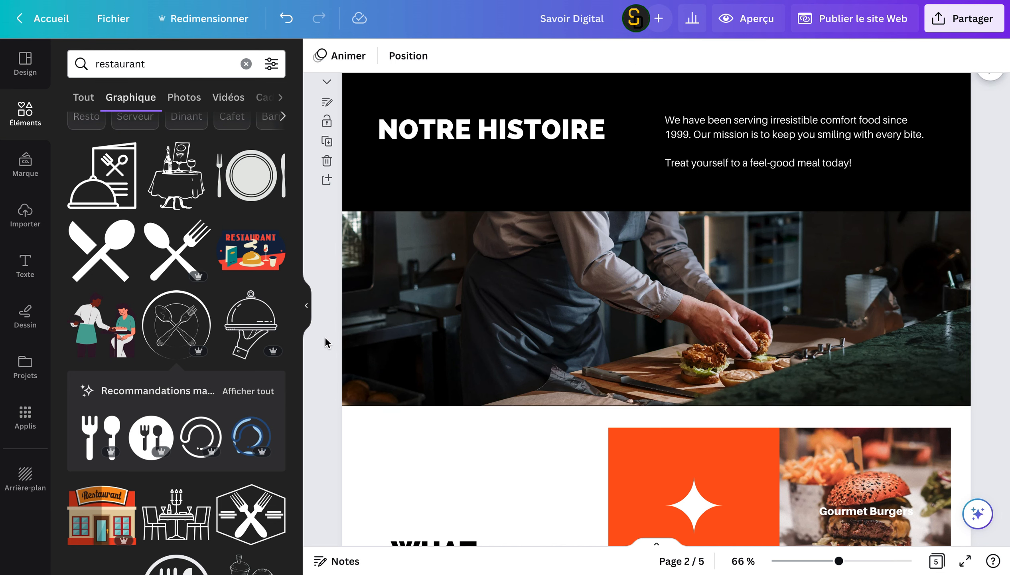
Replace the WHAT WE OFFER heading in the food section with MENU.
{"action": "scroll", "coordinate": [521, 321], "scroll_direction": "up", "scroll_amount": 3}
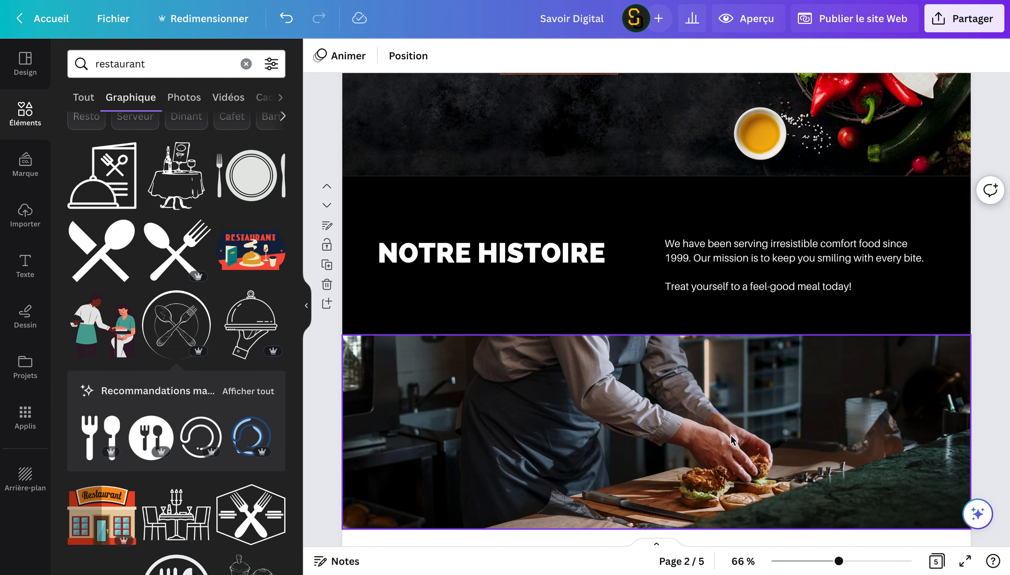
{"action": "scroll", "coordinate": [737, 437], "scroll_direction": "down", "scroll_amount": 8}
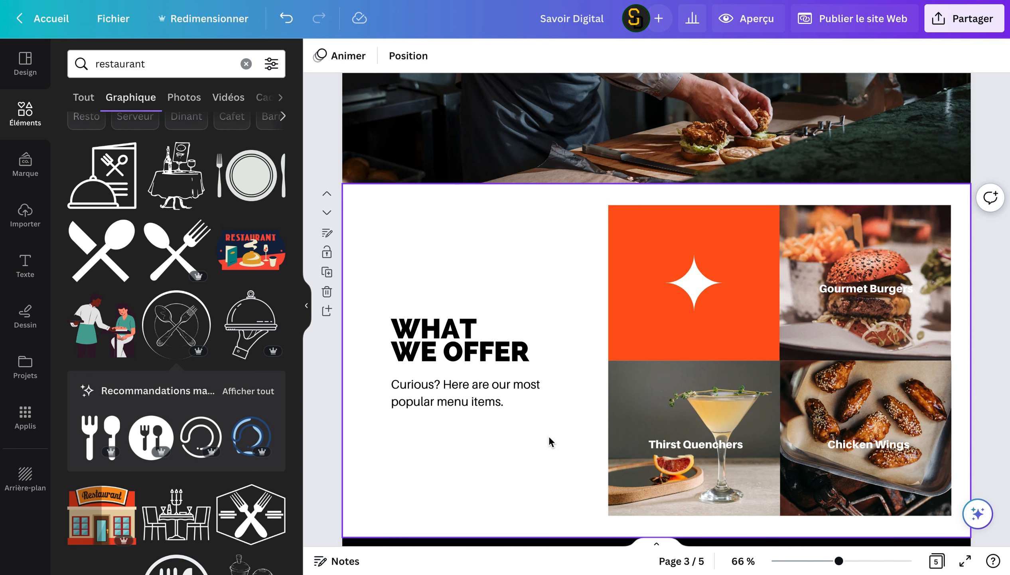
{"action": "left_click", "coordinate": [495, 356]}
{"action": "triple_click", "coordinate": [494, 356]}
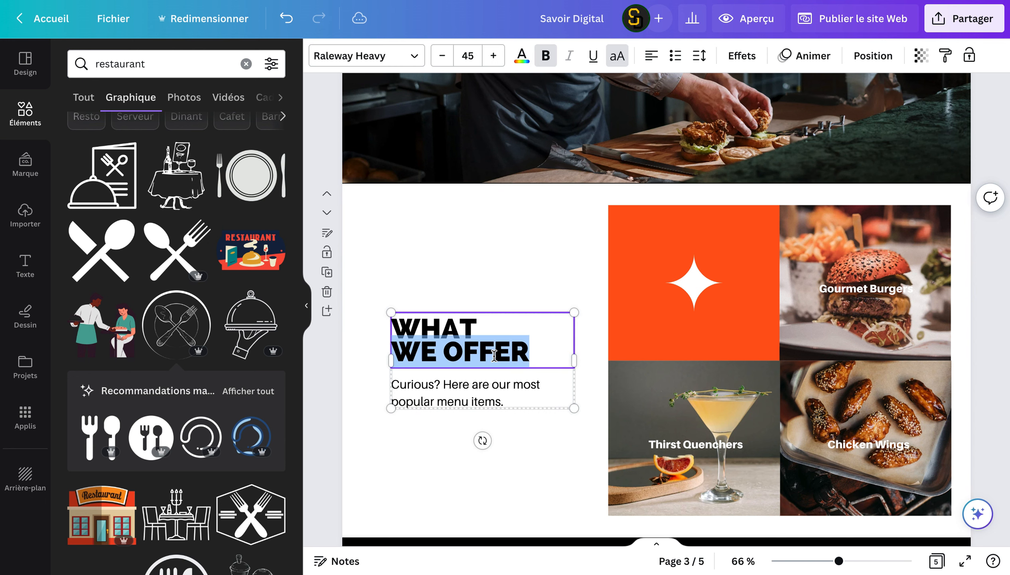
{"action": "left_click_drag", "start_coordinate": [520, 352], "coordinate": [397, 322]}
{"action": "type", "text": "MENU"}
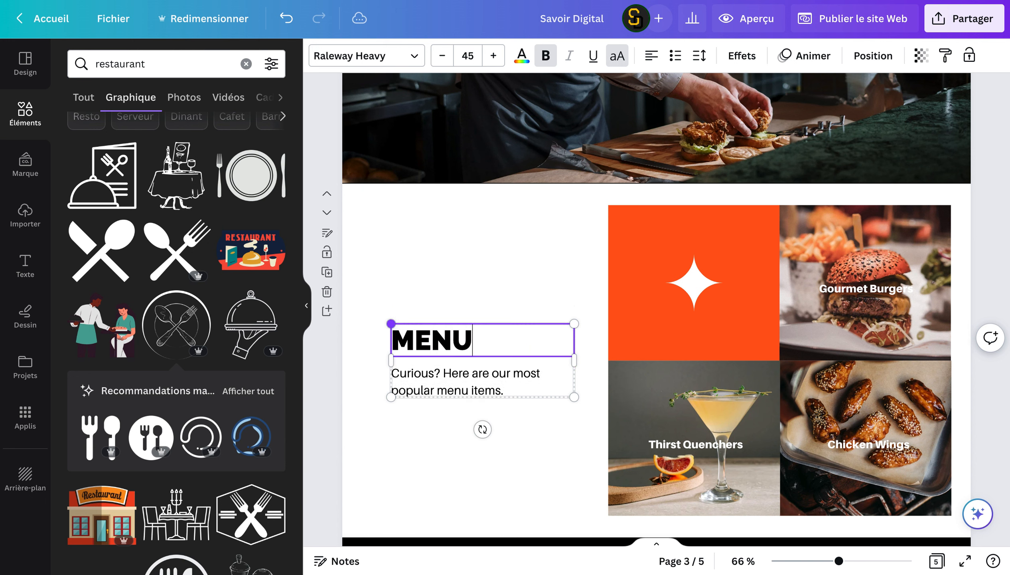
{"action": "left_click", "coordinate": [461, 384]}
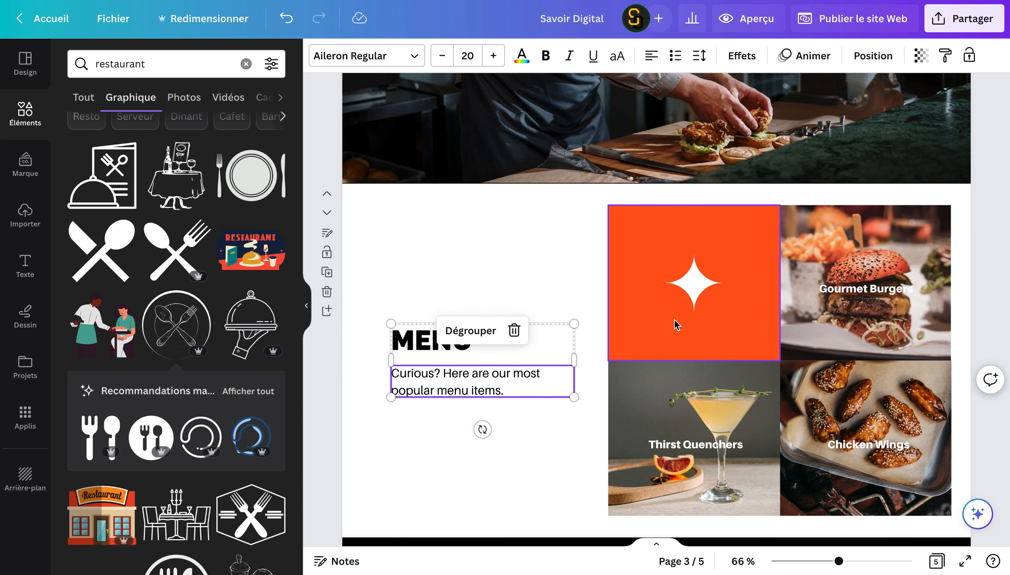
Shorten the food tile captions Gourmet Burgers and Chicken Wings to Burgers and Chicken.
{"action": "double_click", "coordinate": [845, 296]}
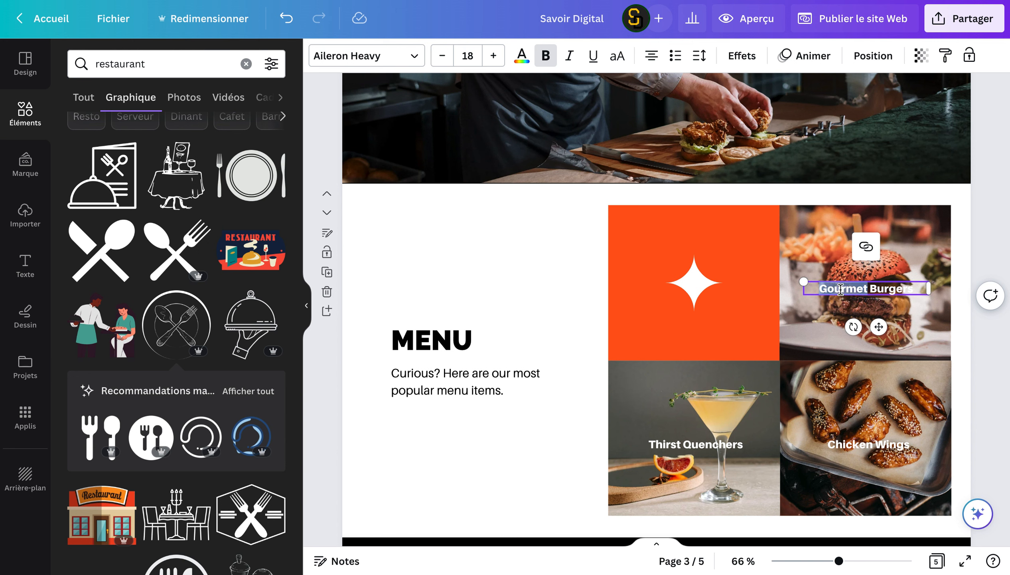
{"action": "type", "text": "Burgers"}
{"action": "double_click", "coordinate": [854, 445]}
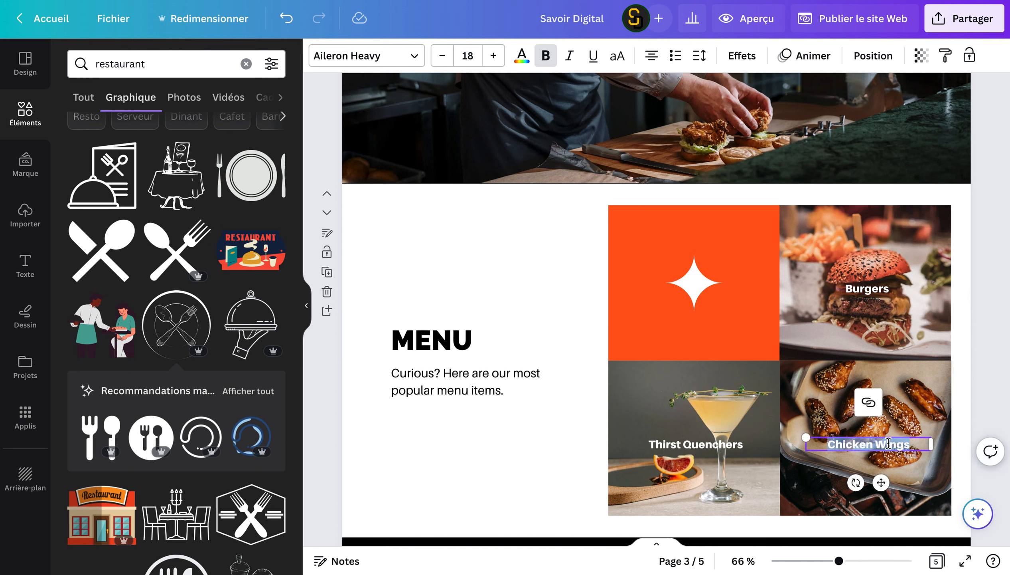
{"action": "type", "text": "Chicken"}
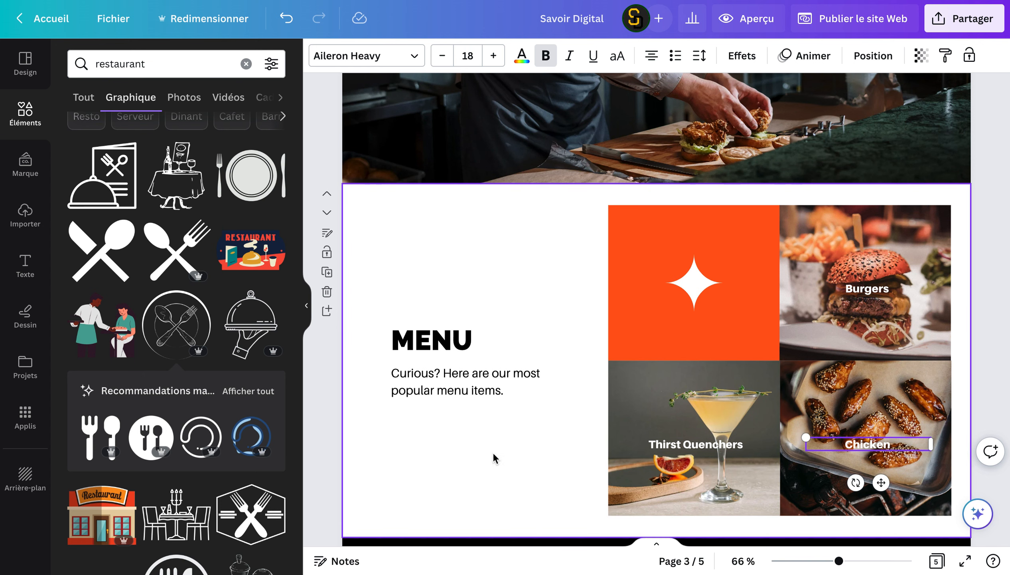
{"action": "left_click", "coordinate": [483, 459]}
Search the photos for "hamburger" and fill the Burgers tile with the dark picture of floating burger layers above a wooden board.
{"action": "scroll", "coordinate": [483, 461], "scroll_direction": "down", "scroll_amount": 4}
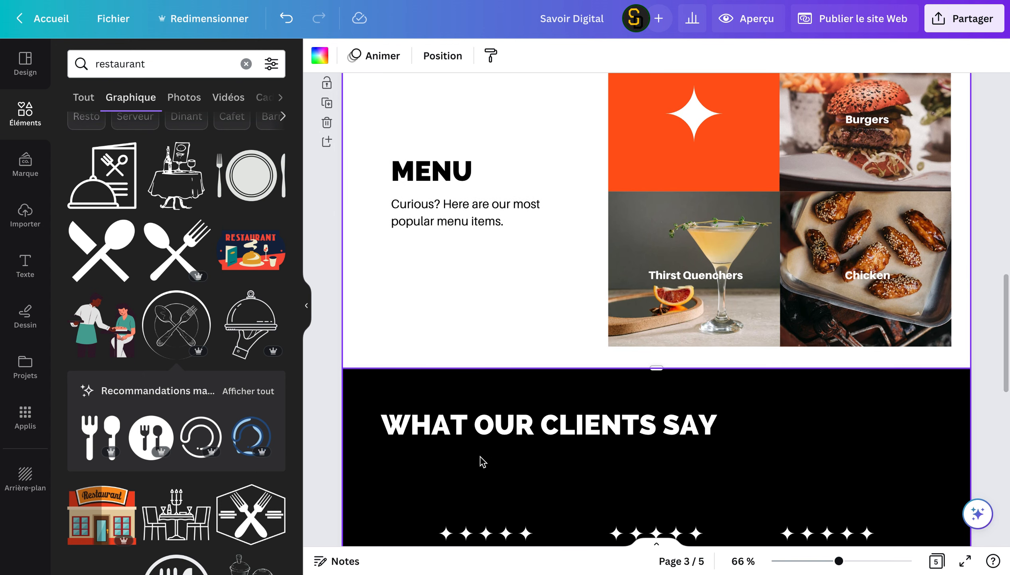
{"action": "scroll", "coordinate": [485, 401], "scroll_direction": "up", "scroll_amount": 1}
{"action": "left_click", "coordinate": [183, 100]}
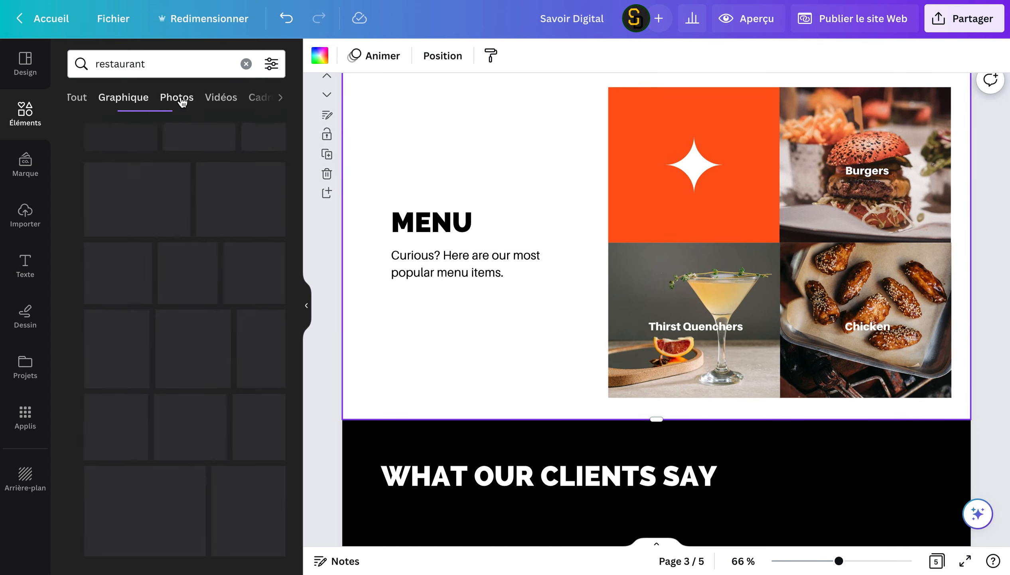
{"action": "left_click", "coordinate": [174, 62]}
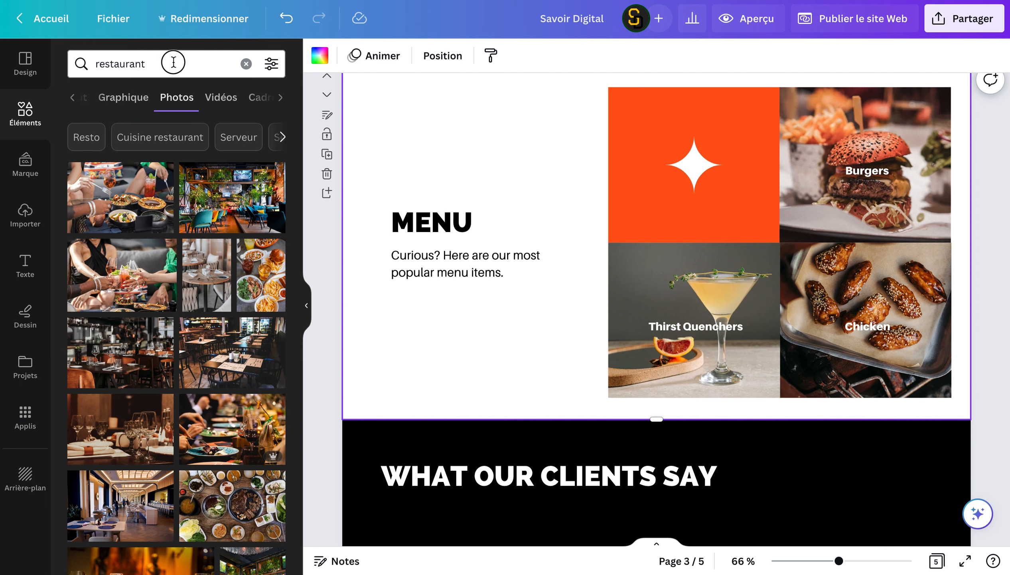
{"action": "type", "text": "hamb"}
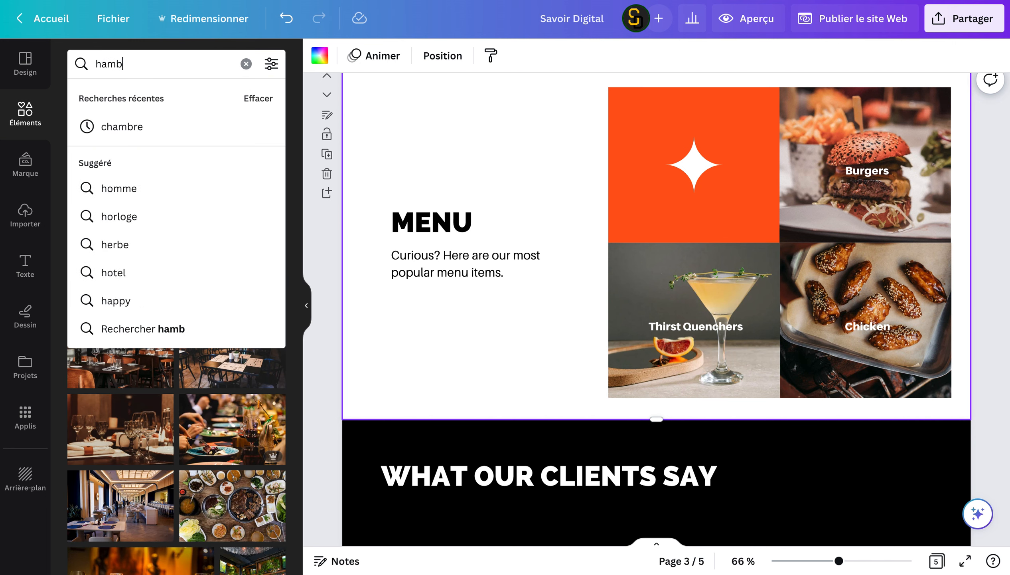
{"action": "left_click", "coordinate": [152, 188]}
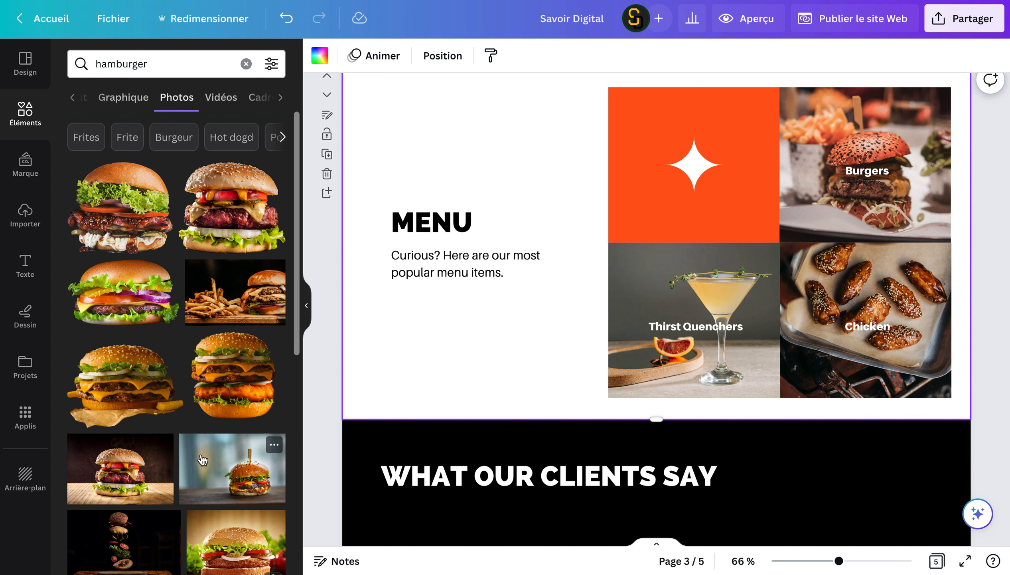
{"action": "scroll", "coordinate": [186, 429], "scroll_direction": "down", "scroll_amount": 3}
{"action": "mouse_move", "coordinate": [139, 369]}
{"action": "left_mouse_down"}
{"action": "mouse_move", "coordinate": [643, 313]}
{"action": "mouse_move", "coordinate": [651, 334]}
{"action": "mouse_move", "coordinate": [126, 369]}
{"action": "left_mouse_up"}
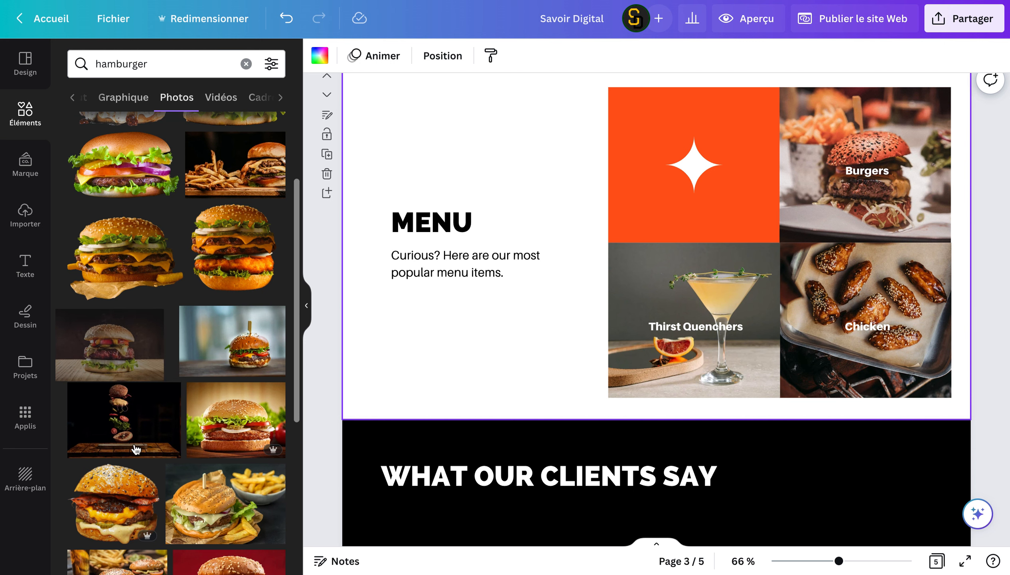
{"action": "left_click_drag", "start_coordinate": [131, 441], "coordinate": [800, 208]}
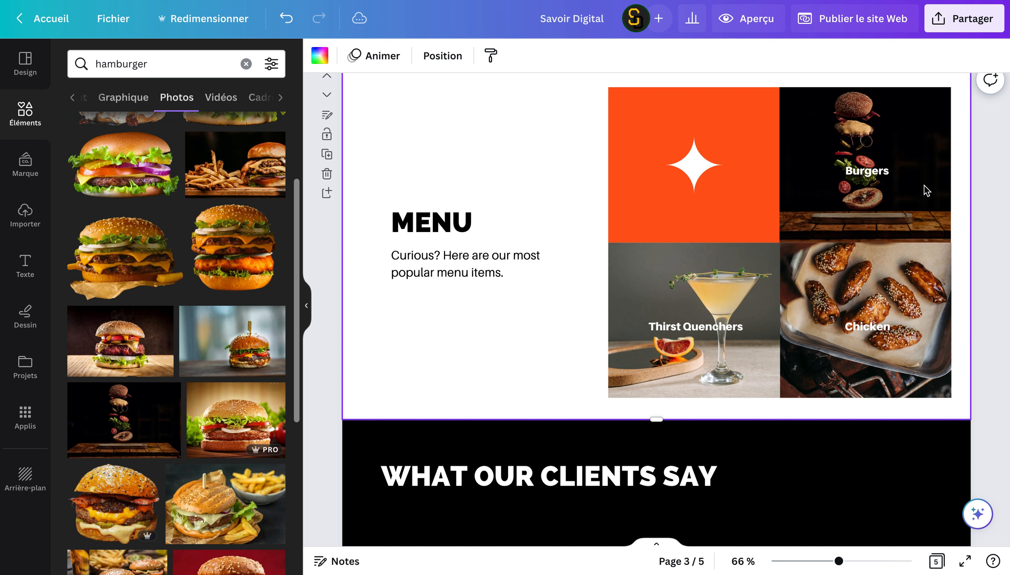
{"action": "left_click", "coordinate": [822, 209]}
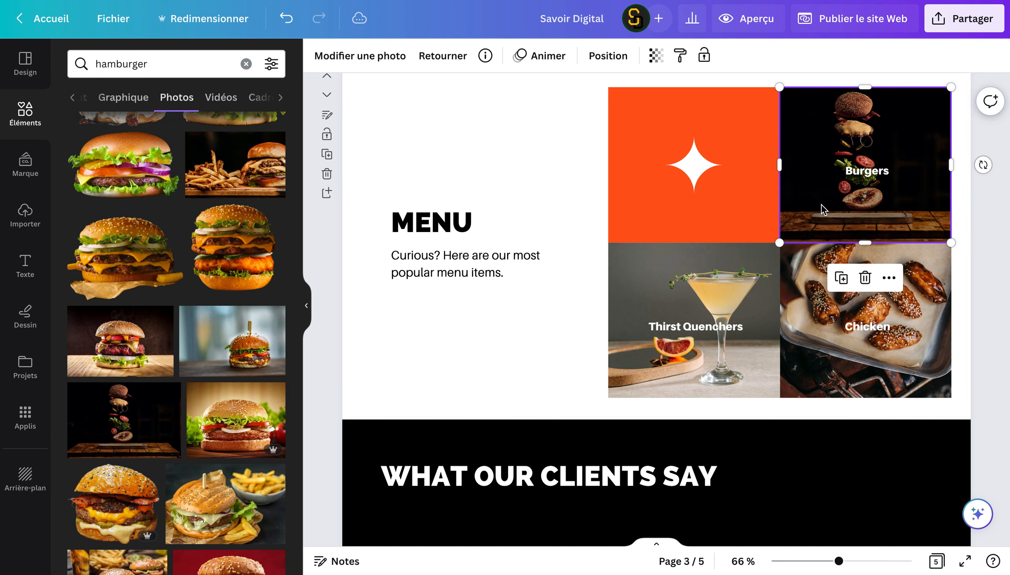
Shift the photo inside the Burgers tile so the floating burger layers sit to the left of the caption.
{"action": "double_click", "coordinate": [821, 205]}
{"action": "left_click_drag", "start_coordinate": [821, 209], "coordinate": [644, 208]}
{"action": "left_click", "coordinate": [509, 189]}
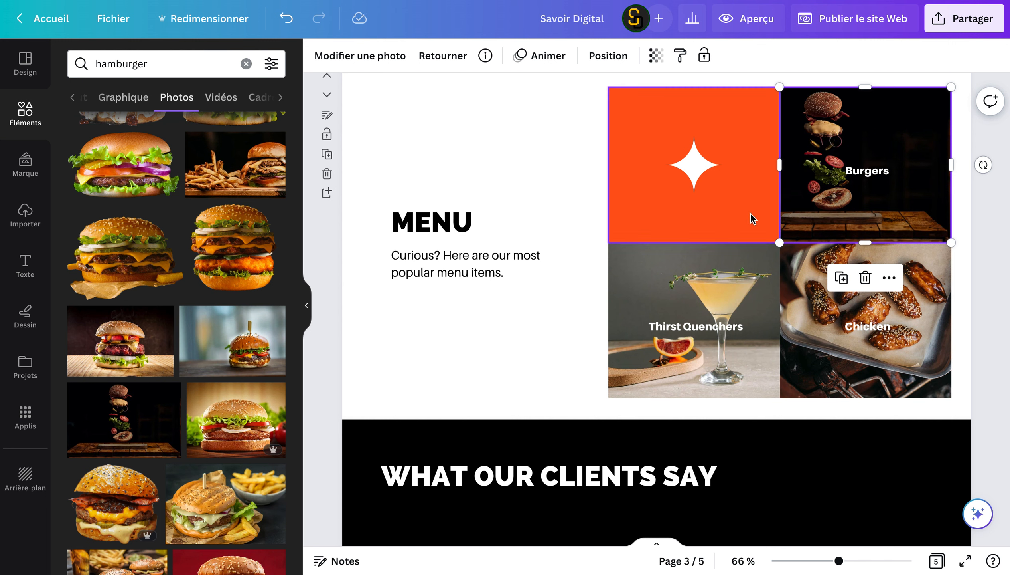
{"action": "left_click", "coordinate": [584, 254]}
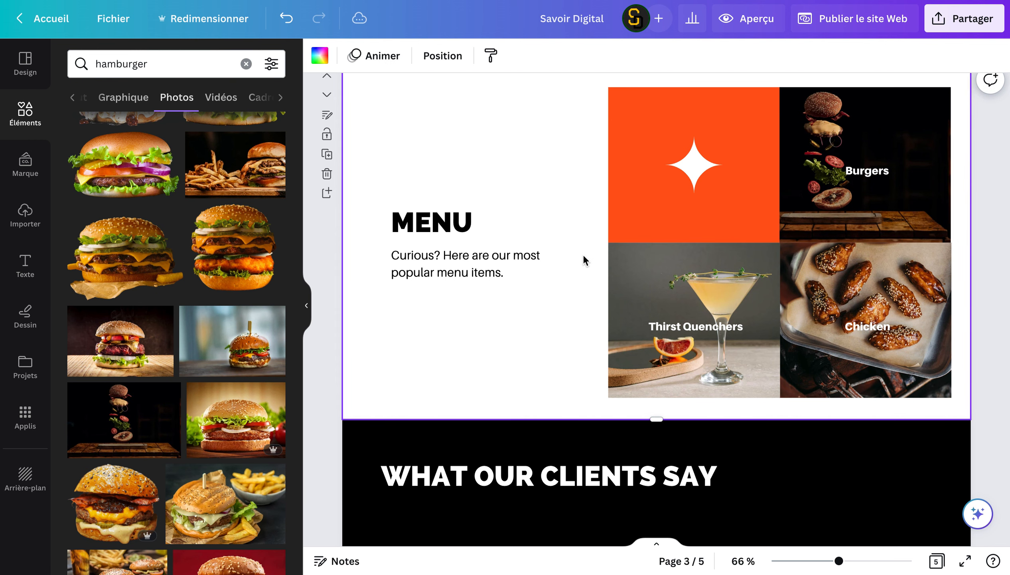
Search the graphics for "etoile" and add the solid yellow star to the WHAT OUR CLIENTS SAY section.
{"action": "scroll", "coordinate": [572, 270], "scroll_direction": "down", "scroll_amount": 8}
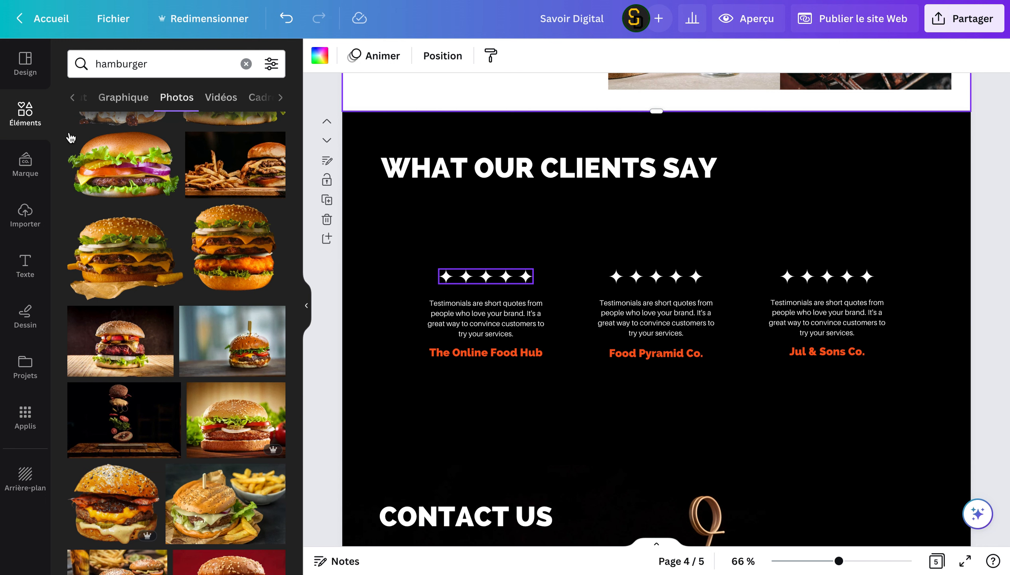
{"action": "left_click", "coordinate": [485, 276]}
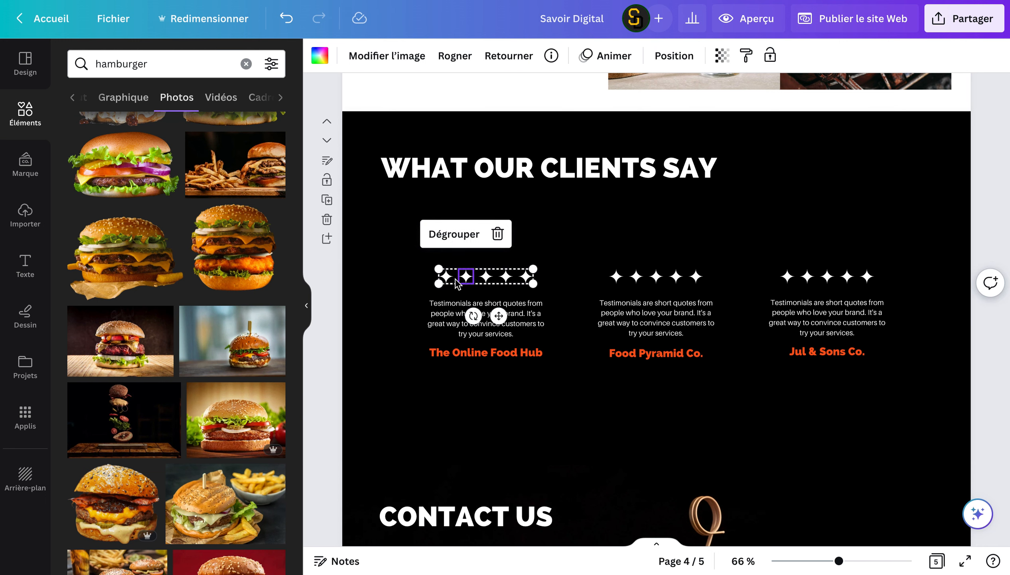
{"action": "double_click", "coordinate": [188, 72]}
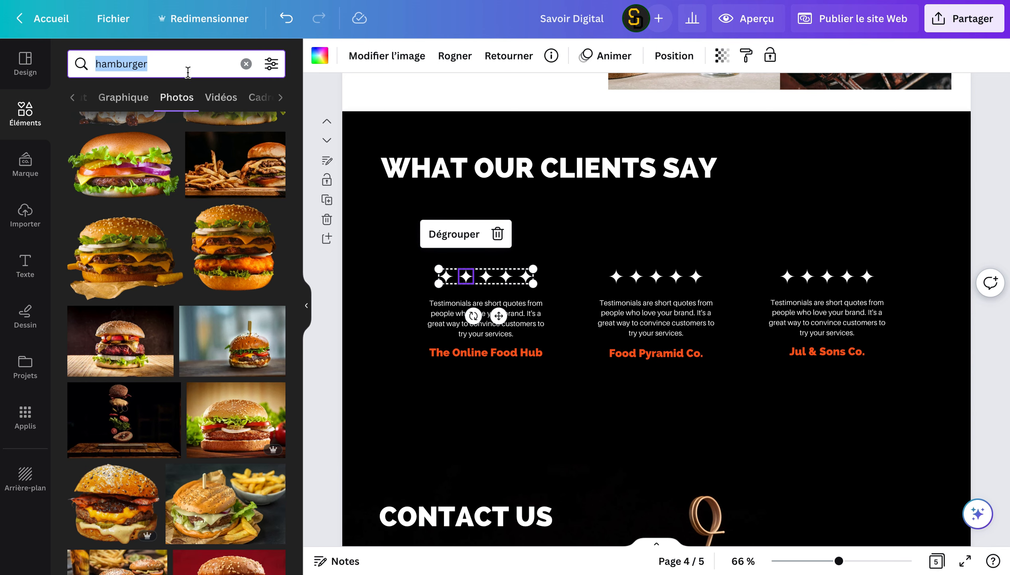
{"action": "type", "text": "etoile"}
{"action": "key", "text": "Return"}
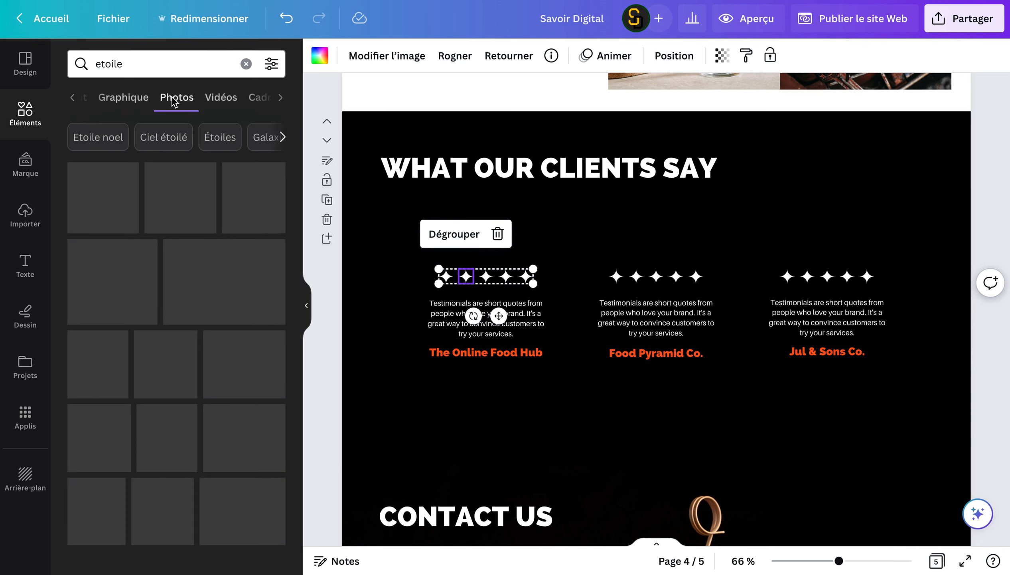
{"action": "left_click", "coordinate": [130, 105]}
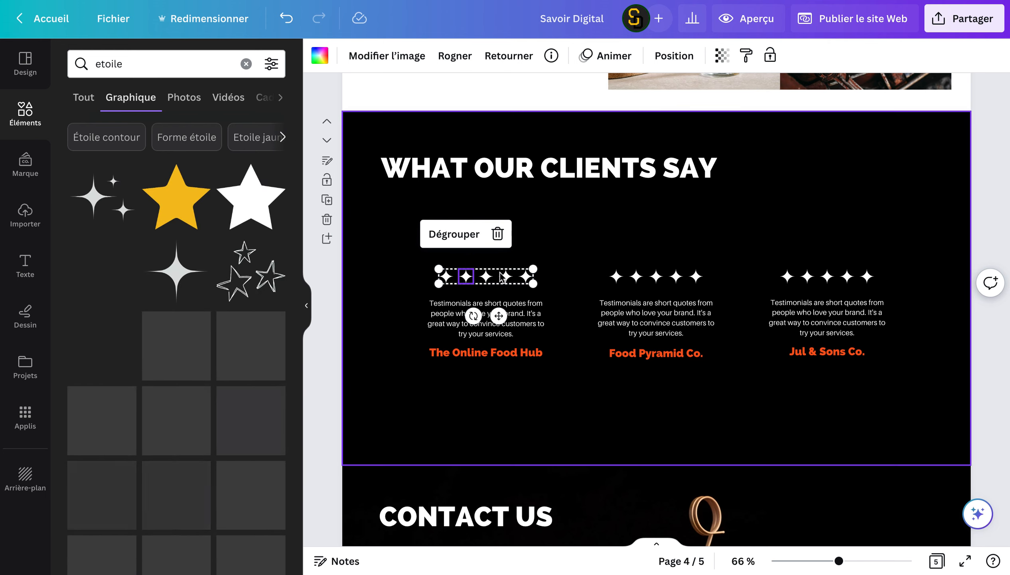
{"action": "left_click_drag", "start_coordinate": [175, 203], "coordinate": [194, 220]}
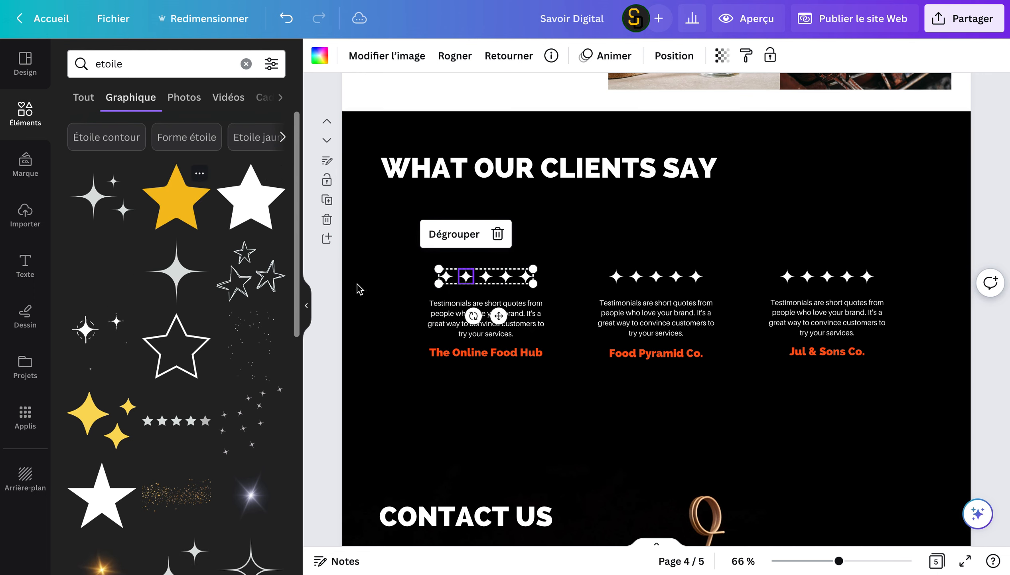
{"action": "left_click", "coordinate": [192, 223]}
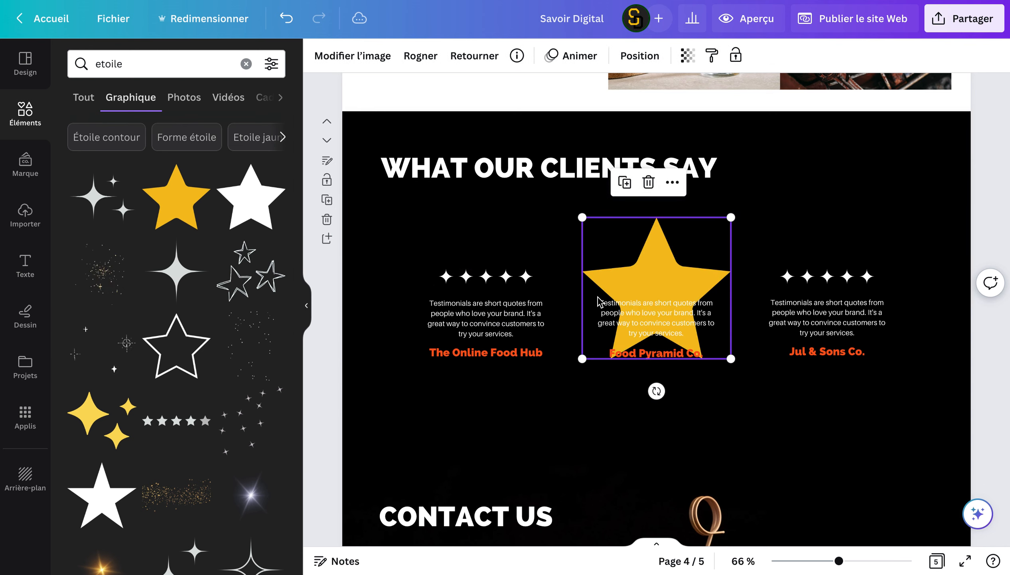
Shrink the yellow star to rating size and place it over the first white star of The Online Food Hub testimonial.
{"action": "left_click_drag", "start_coordinate": [733, 359], "coordinate": [601, 234]}
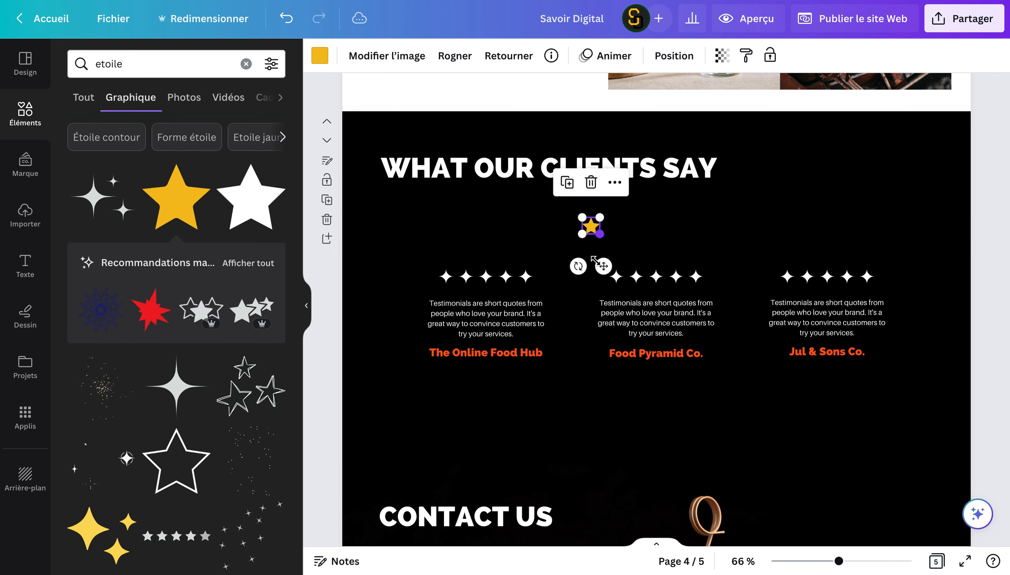
{"action": "left_click", "coordinate": [506, 276]}
{"action": "left_click_drag", "start_coordinate": [592, 229], "coordinate": [446, 277]}
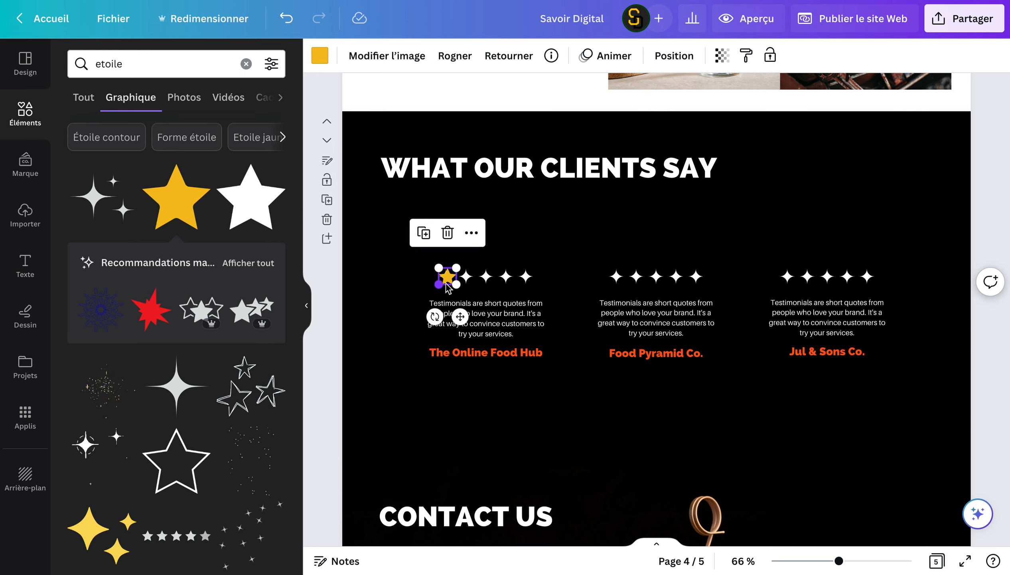
Duplicate the yellow star along The Online Food Hub rating row until five evenly spaced stars cover the white ones.
{"action": "left_click_drag", "start_coordinate": [460, 316], "coordinate": [543, 319]}
{"action": "key", "text": "ctrl+v"}
{"action": "key", "text": "ctrl+d"}
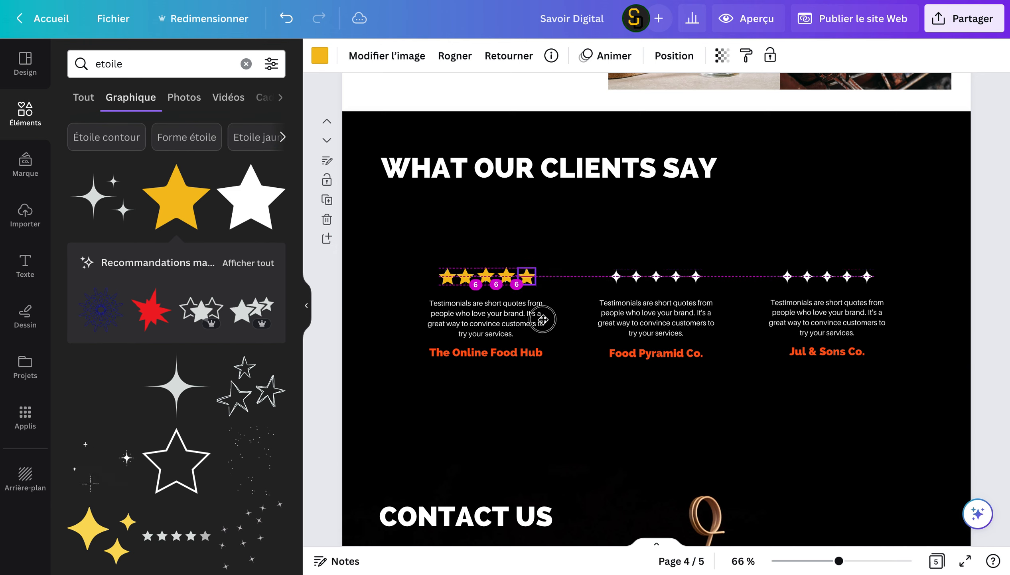
{"action": "left_click_drag", "start_coordinate": [568, 283], "coordinate": [567, 282]}
{"action": "left_click", "coordinate": [560, 266]}
{"action": "left_click_drag", "start_coordinate": [437, 252], "coordinate": [543, 262]}
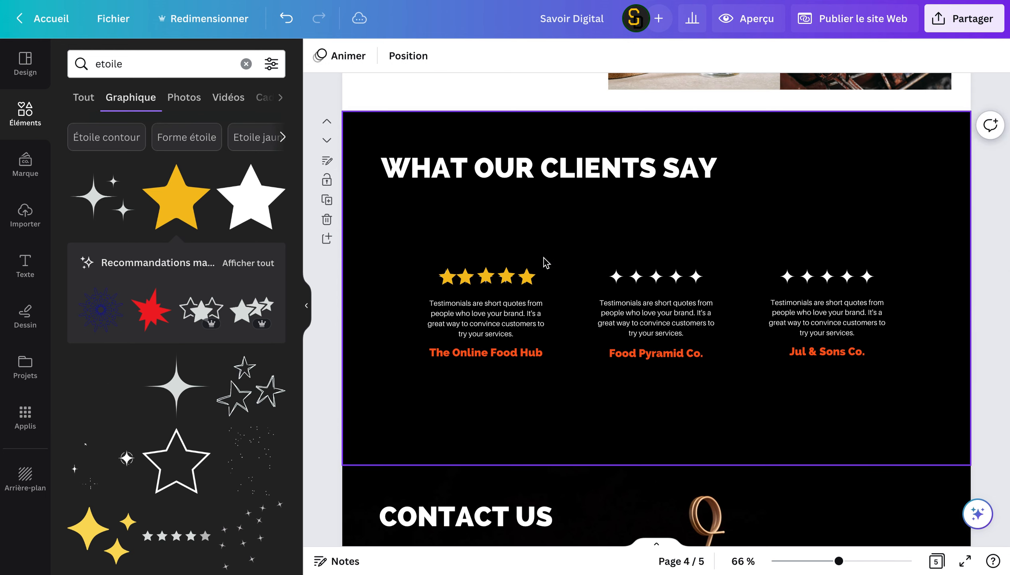
Delete the row of white stars above the Food Pyramid Co. testimonial.
{"action": "left_click", "coordinate": [637, 282]}
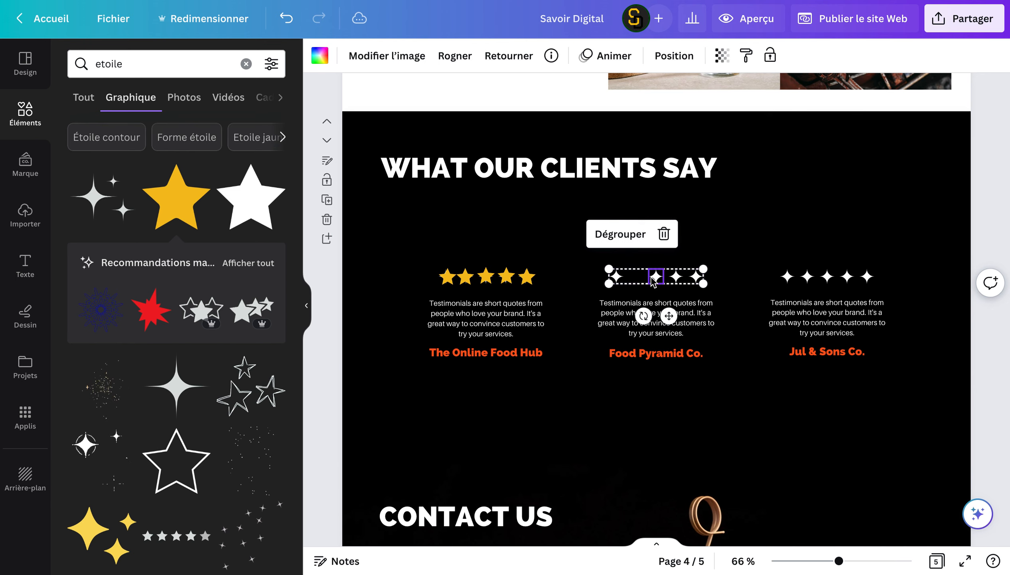
{"action": "left_click_drag", "start_coordinate": [653, 281], "coordinate": [678, 282]}
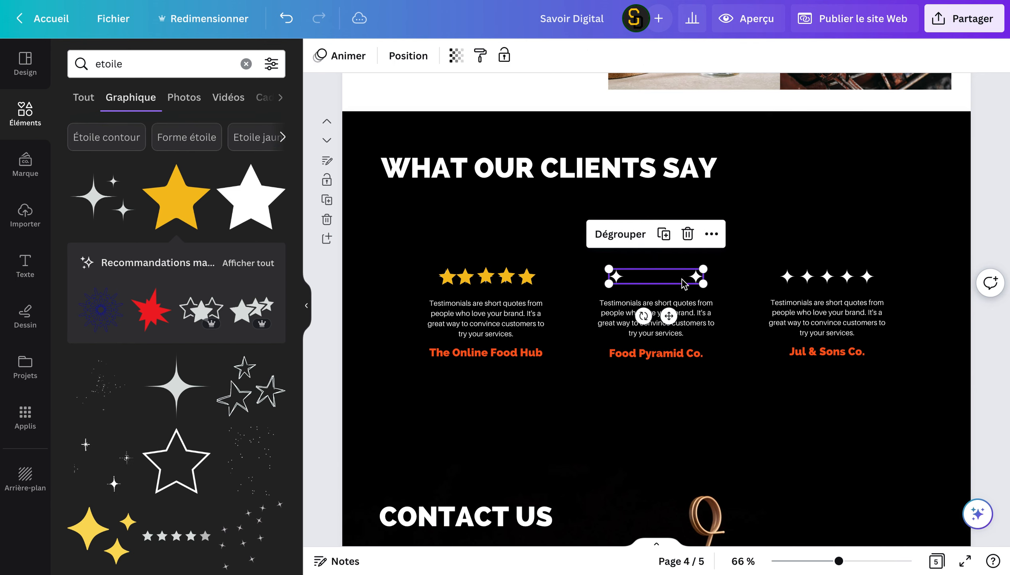
{"action": "left_click", "coordinate": [695, 277]}
{"action": "key", "text": "Delete"}
{"action": "key", "text": "Delete"}
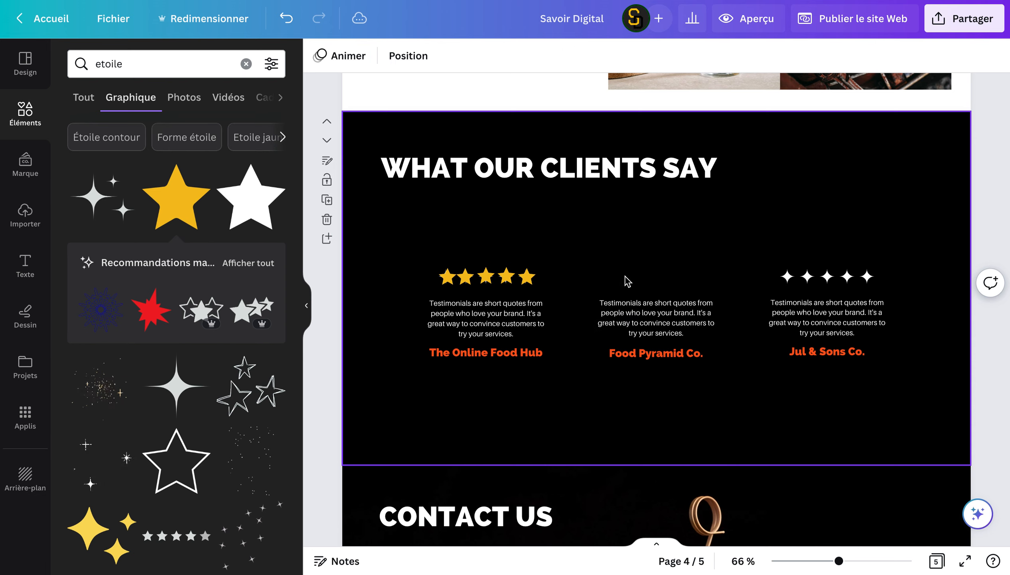
Remove the white stars hidden behind The Online Food Hub rating, keeping the five yellow stars aligned in their row.
{"action": "left_click_drag", "start_coordinate": [427, 267], "coordinate": [497, 258]}
{"action": "left_click", "coordinate": [621, 260]}
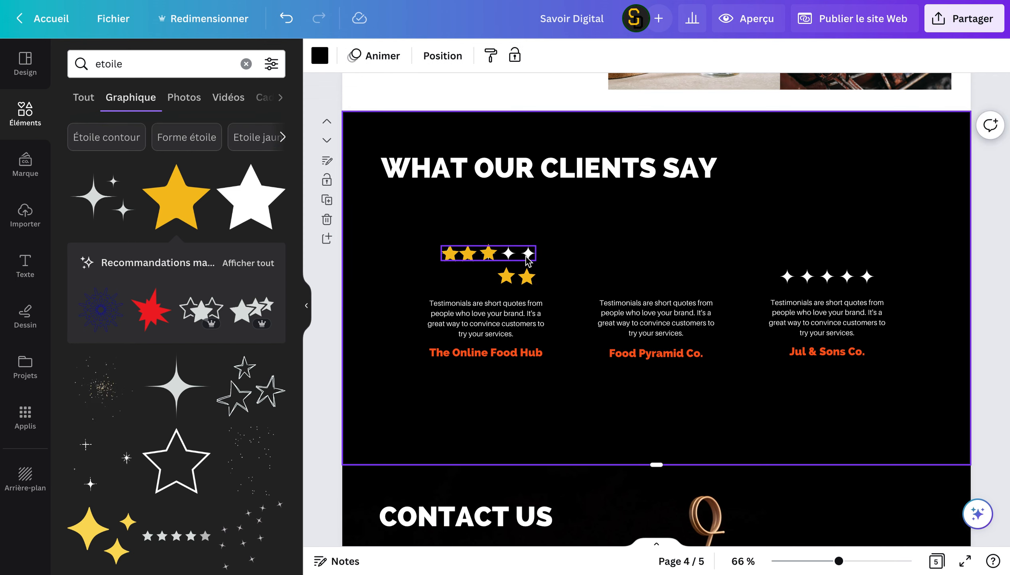
{"action": "left_click", "coordinate": [528, 257]}
{"action": "key", "text": "Delete"}
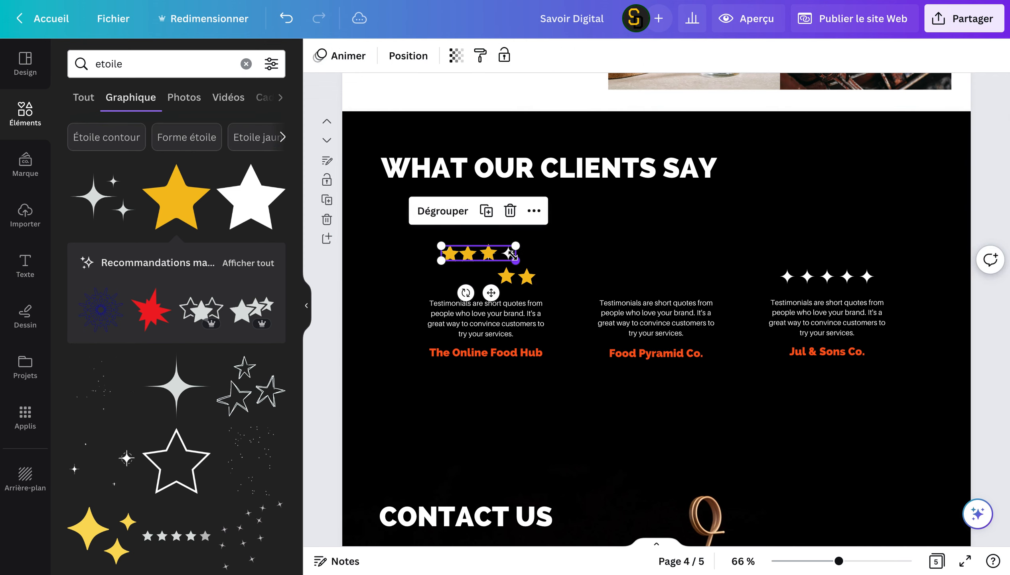
{"action": "left_click", "coordinate": [545, 266]}
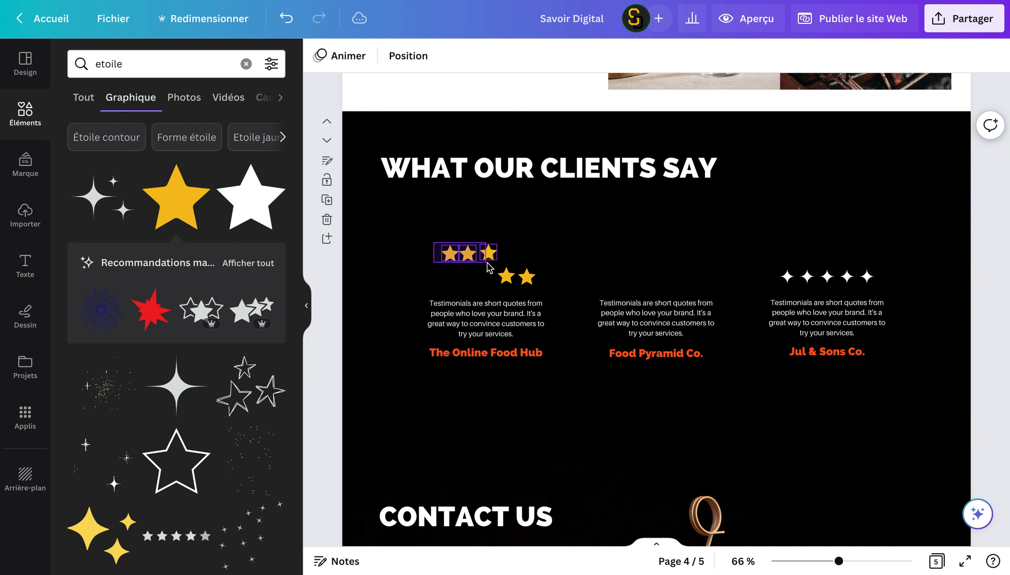
{"action": "left_click_drag", "start_coordinate": [488, 263], "coordinate": [480, 278]}
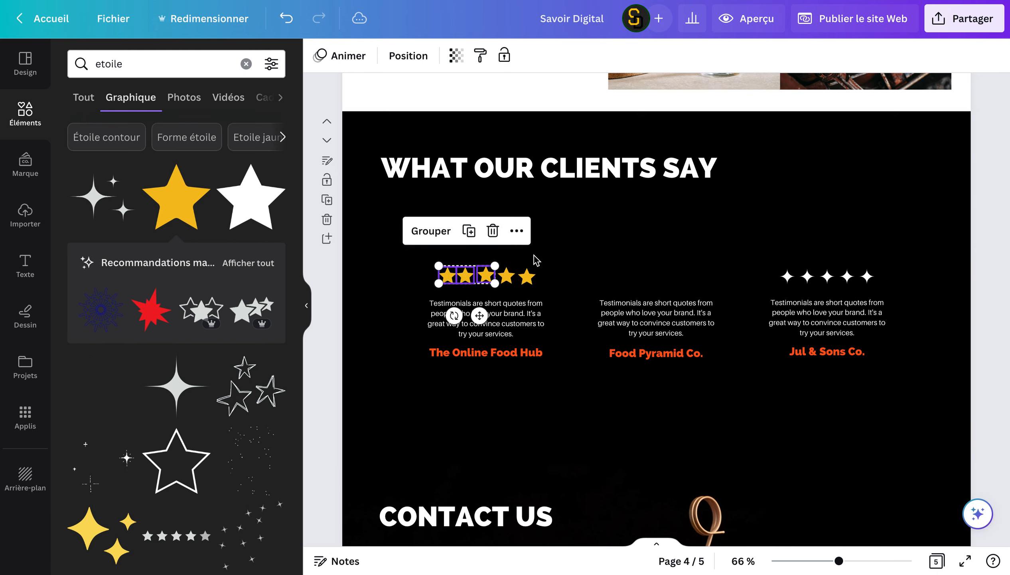
Copy all five yellow stars from The Online Food Hub rating to above the Food Pyramid Co. testimonial.
{"action": "left_click", "coordinate": [402, 274]}
{"action": "left_click_drag", "start_coordinate": [511, 284], "coordinate": [545, 287]}
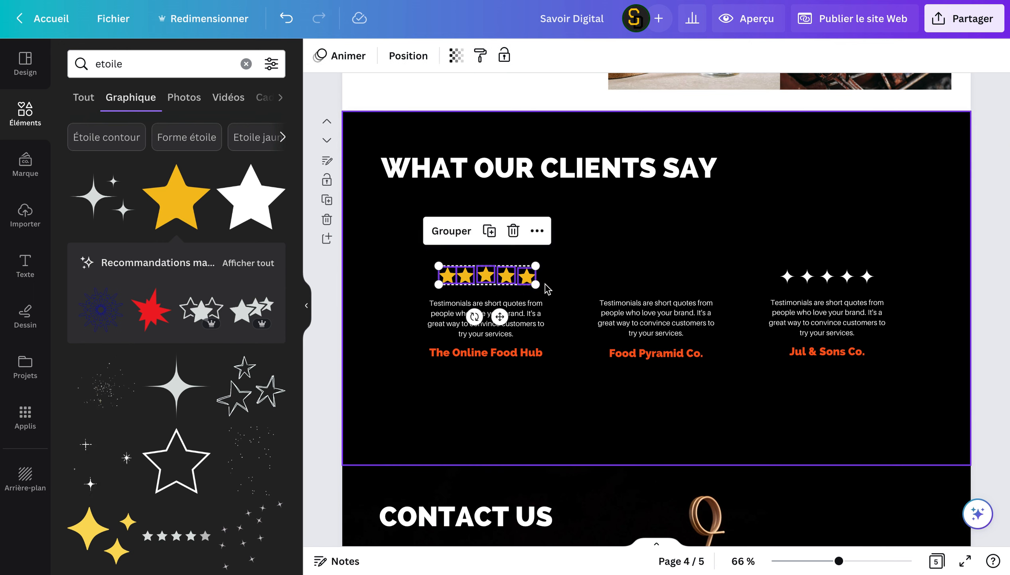
{"action": "left_click_drag", "start_coordinate": [530, 318], "coordinate": [710, 313], "text": "alt"}
Replace the white stars above the Jul & Sons Co. testimonial with a copy of the five yellow stars.
{"action": "left_click", "coordinate": [806, 281]}
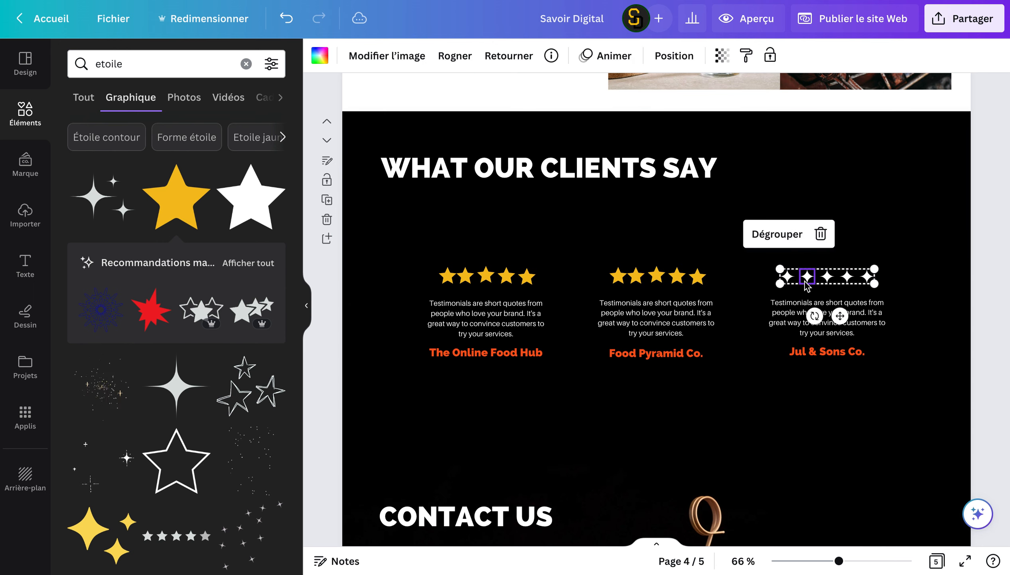
{"action": "left_click", "coordinate": [839, 234]}
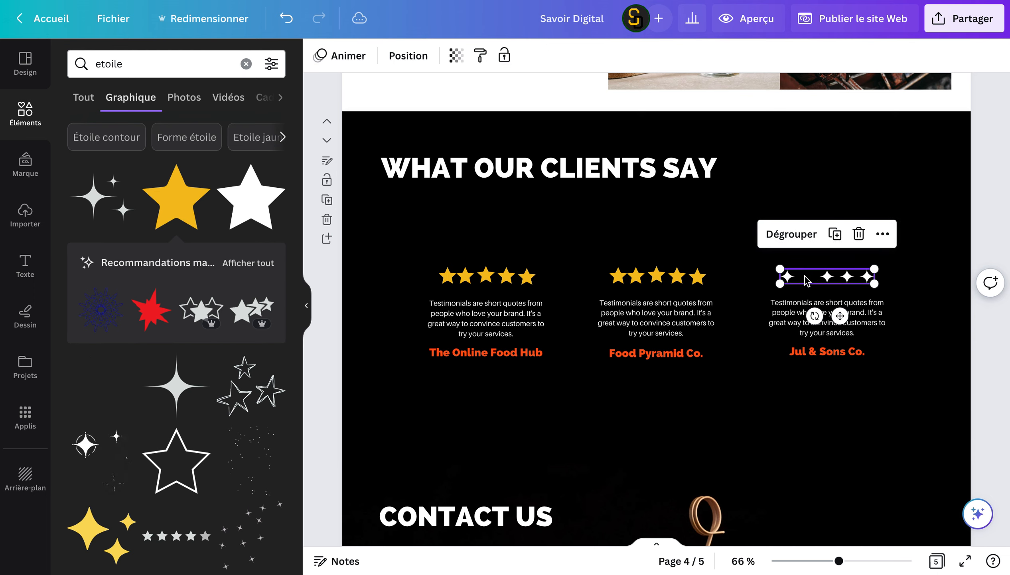
{"action": "key", "text": "Delete"}
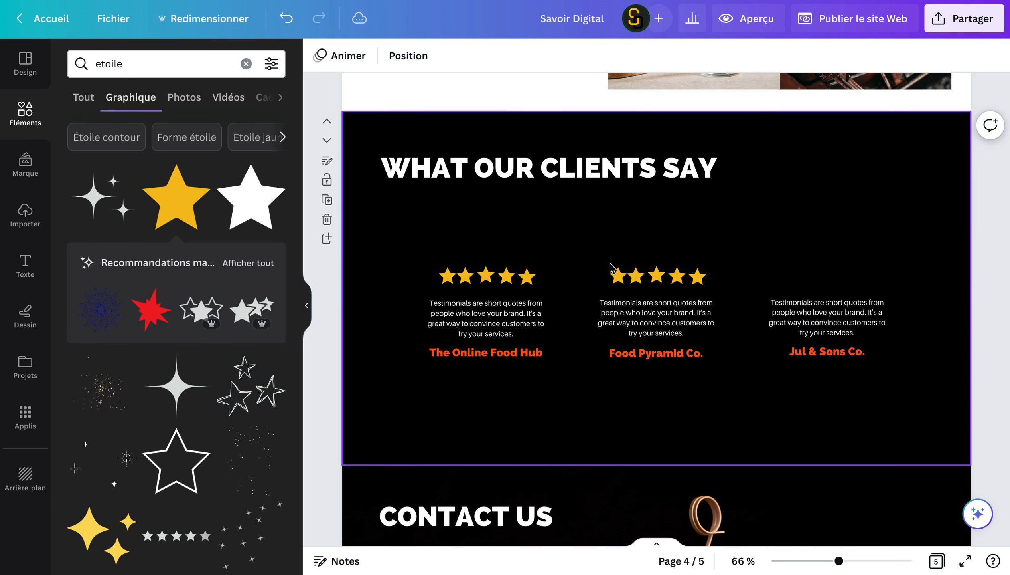
{"action": "left_click", "coordinate": [533, 280]}
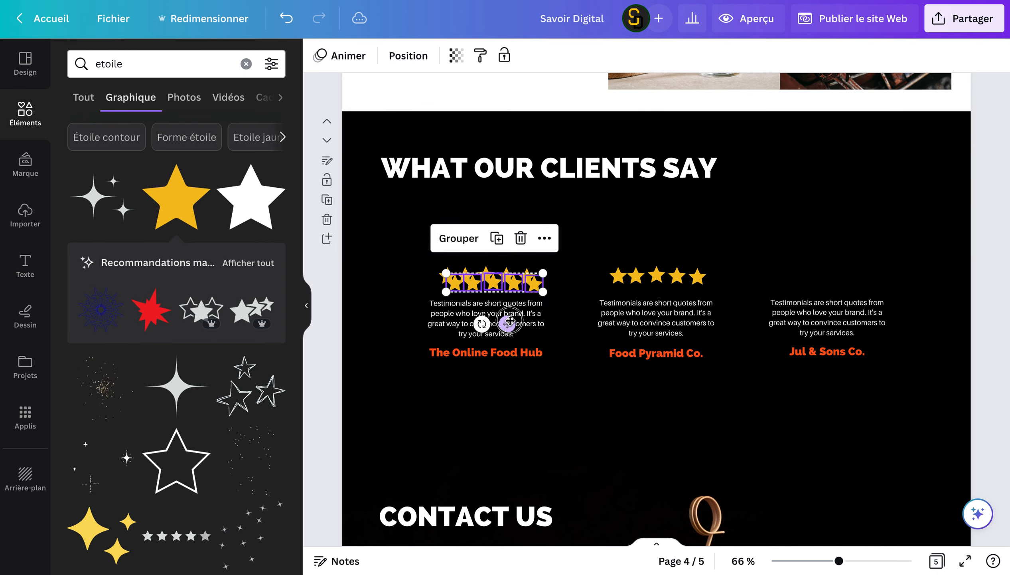
{"action": "left_click_drag", "start_coordinate": [509, 322], "coordinate": [846, 317]}
{"action": "left_click", "coordinate": [688, 219]}
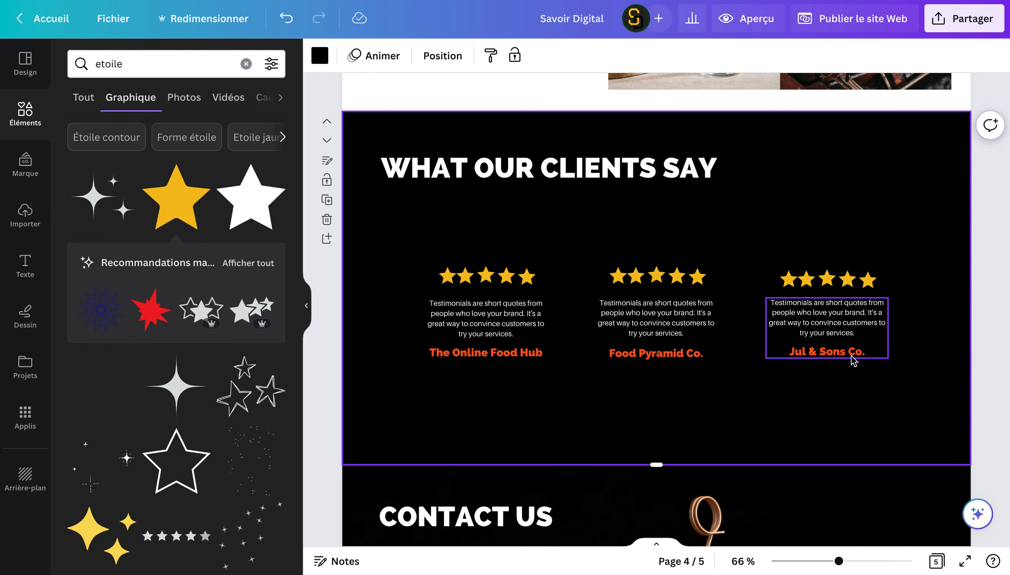
{"action": "scroll", "coordinate": [853, 360], "scroll_direction": "down", "scroll_amount": 5}
{"action": "scroll", "coordinate": [851, 360], "scroll_direction": "down", "scroll_amount": 3}
{"action": "left_click", "coordinate": [455, 188]}
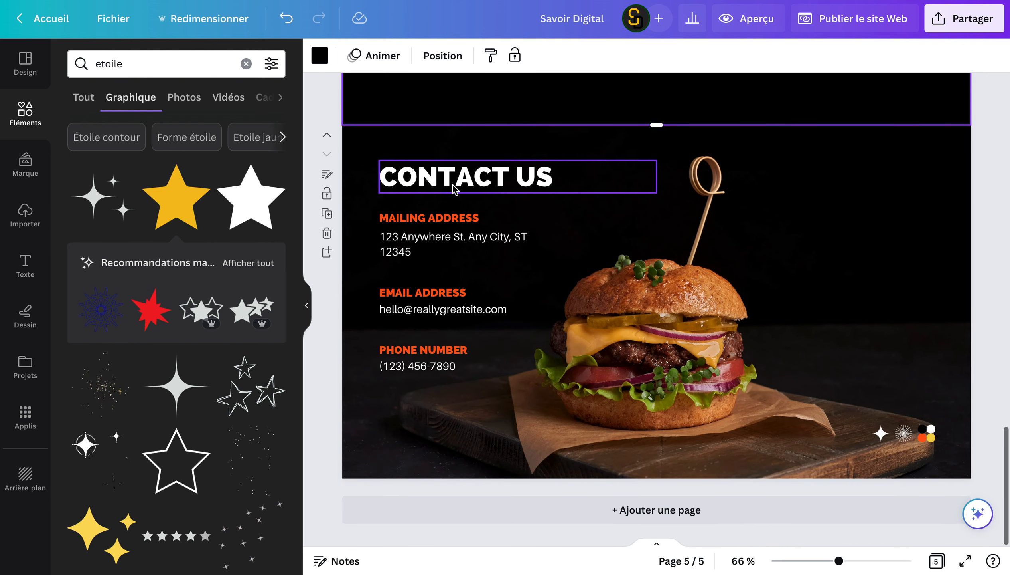
{"action": "double_click", "coordinate": [455, 188]}
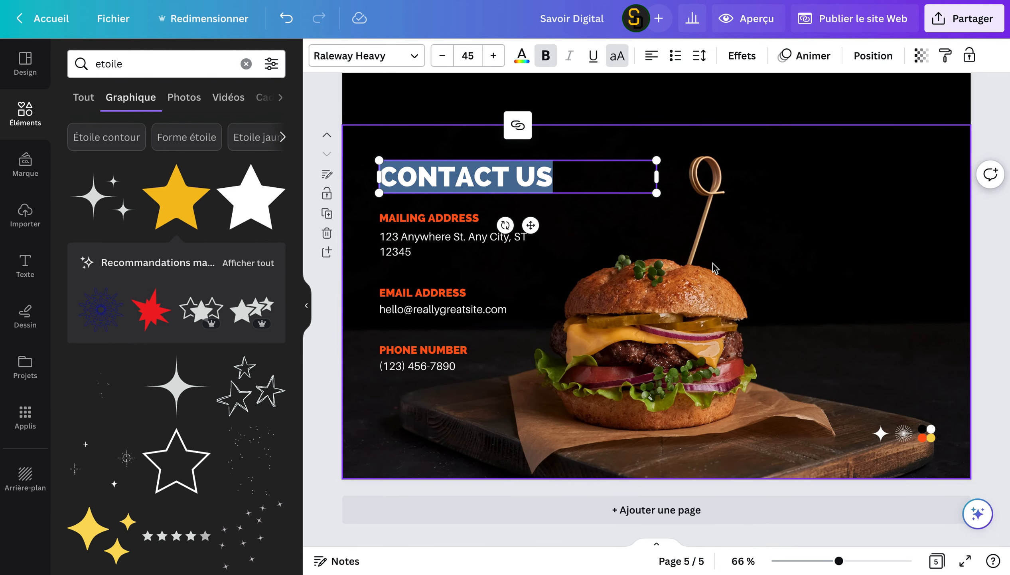
{"action": "left_click", "coordinate": [540, 258]}
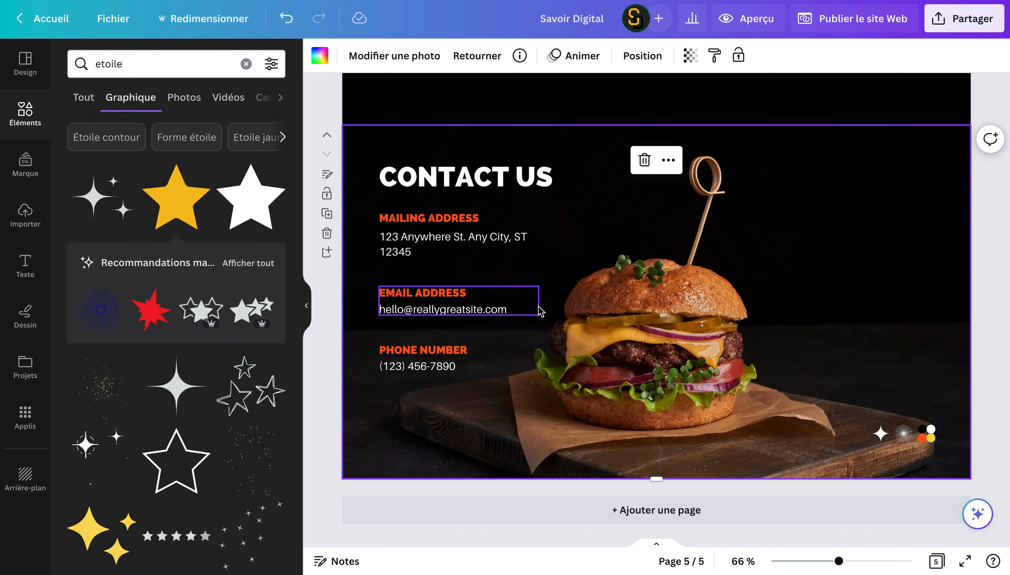
Add a blank page after the contact section and search the graphics for "restaurant".
{"action": "left_click", "coordinate": [390, 507]}
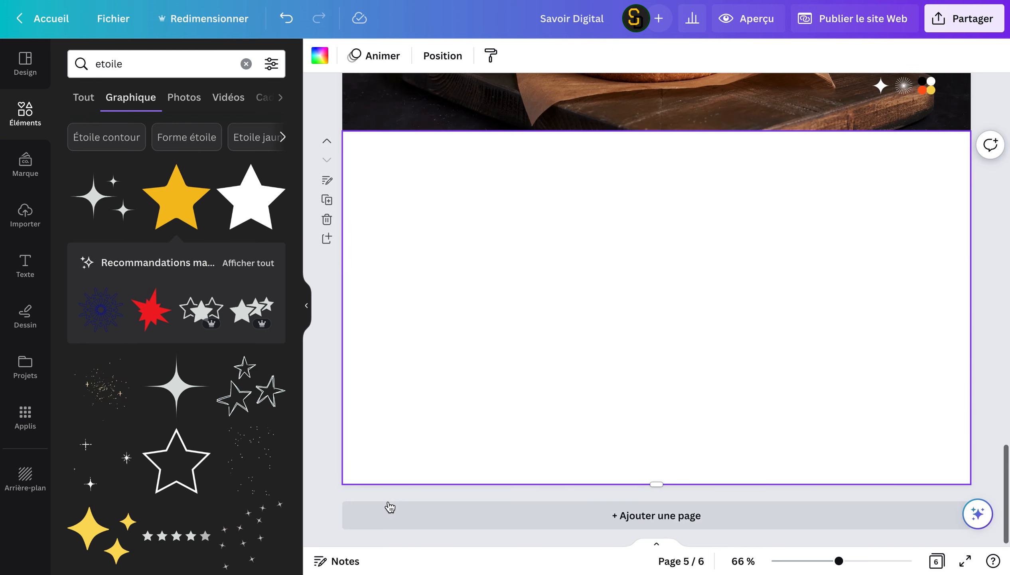
{"action": "left_click", "coordinate": [313, 374]}
{"action": "left_click", "coordinate": [134, 69]}
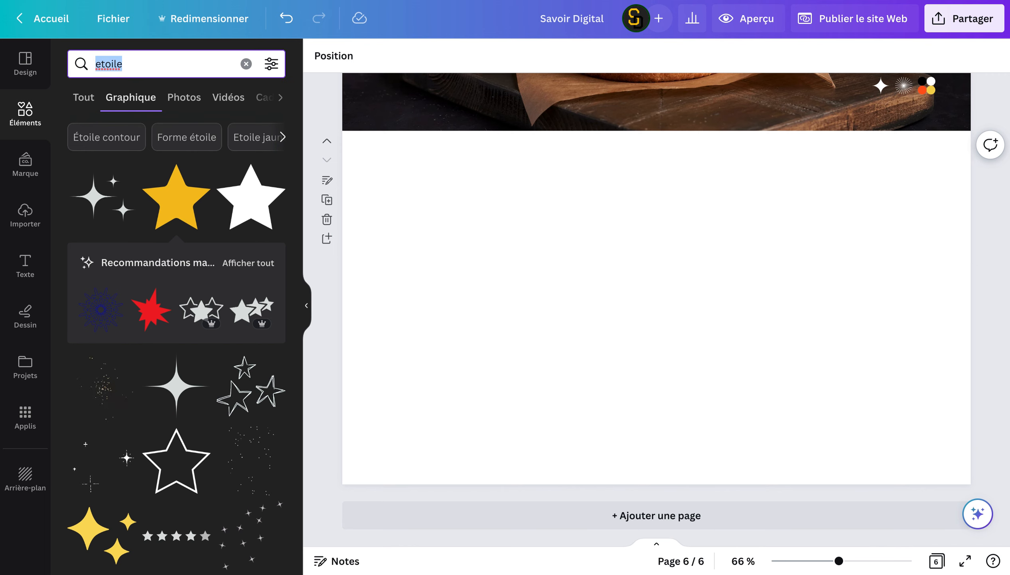
{"action": "type", "text": "ima"}
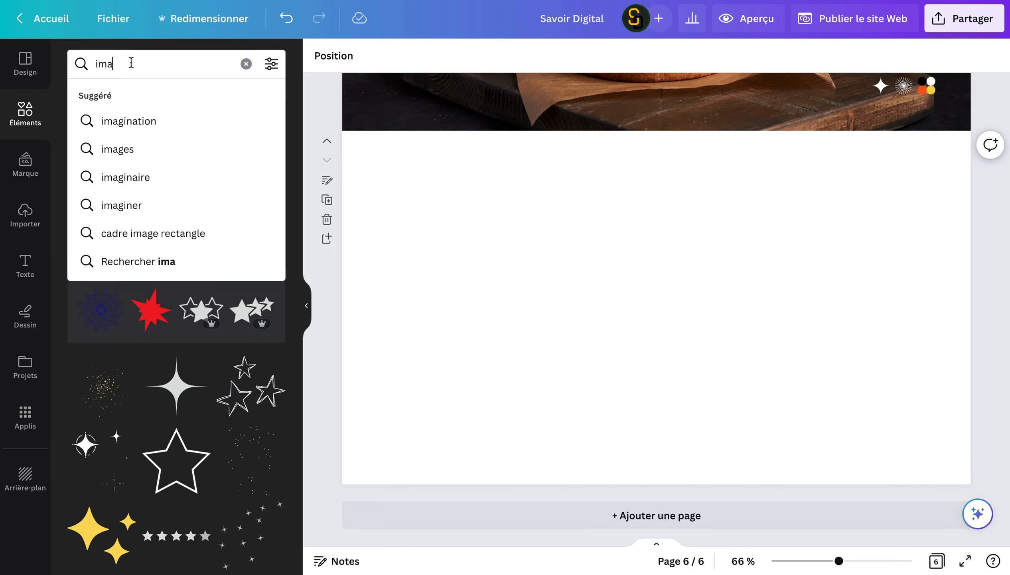
{"action": "left_click", "coordinate": [149, 65]}
{"action": "type", "text": "re"}
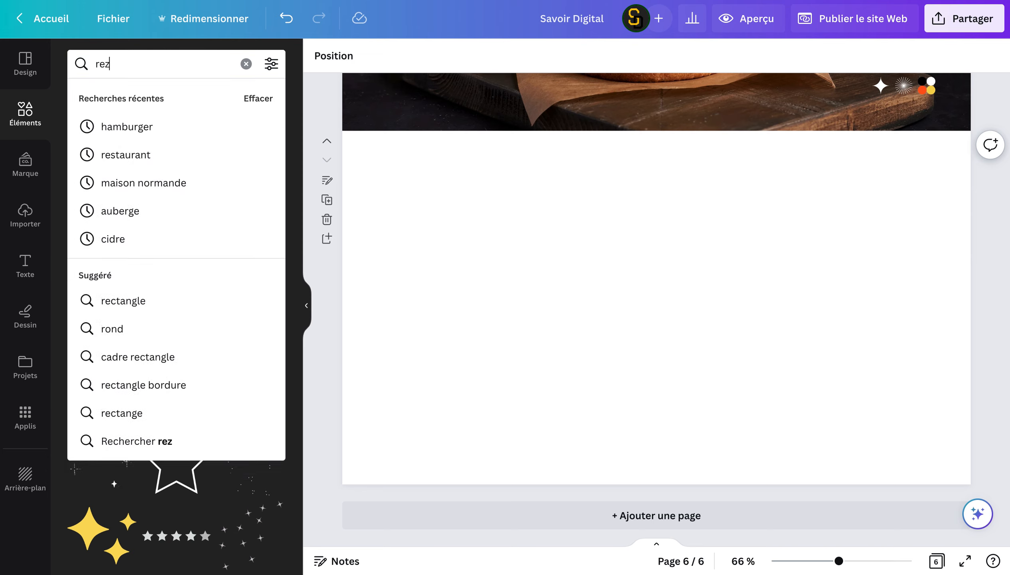
{"action": "type", "text": "staurant"}
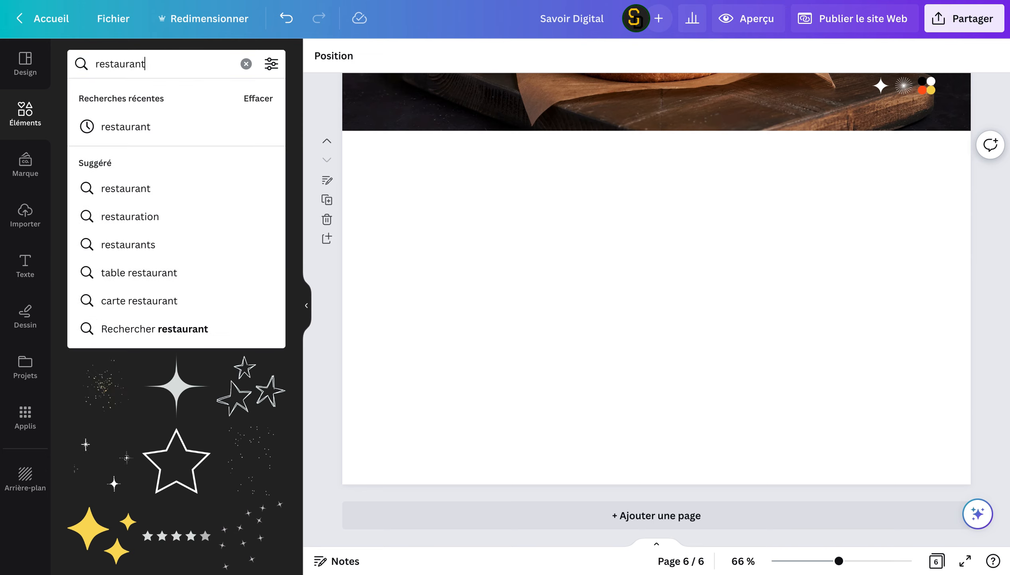
{"action": "key", "text": "Return"}
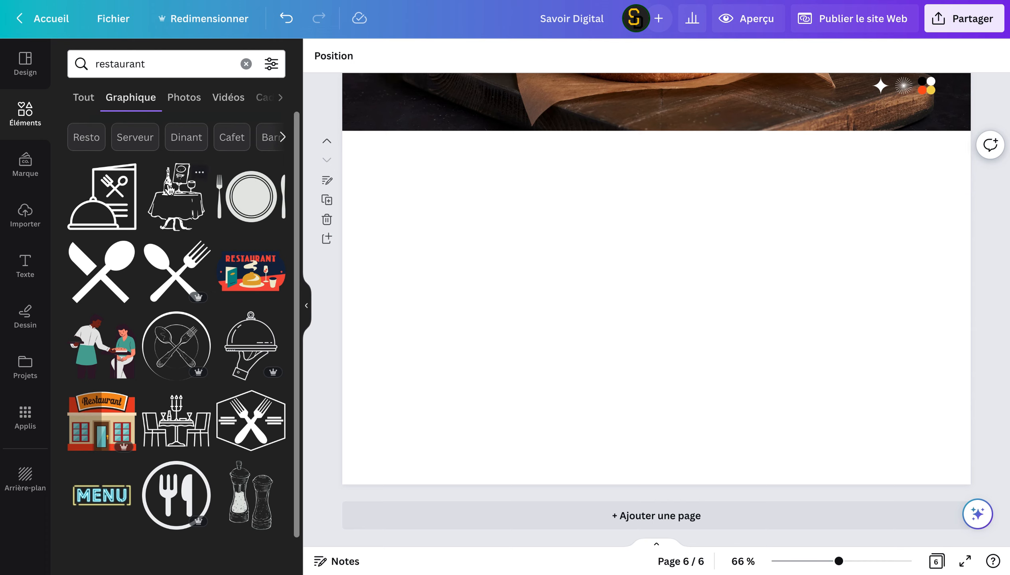
Insert the 15-second video of a laid table under string lights from the "restaurant" video results onto the blank page.
{"action": "left_click", "coordinate": [228, 98]}
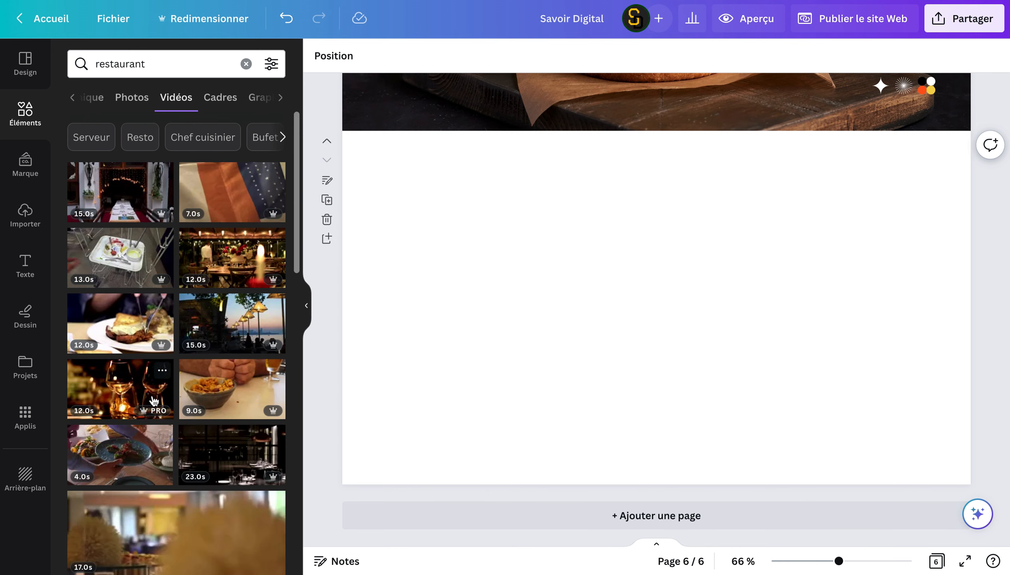
{"action": "scroll", "coordinate": [209, 447], "scroll_direction": "down", "scroll_amount": 5}
{"action": "scroll", "coordinate": [202, 445], "scroll_direction": "down", "scroll_amount": 2}
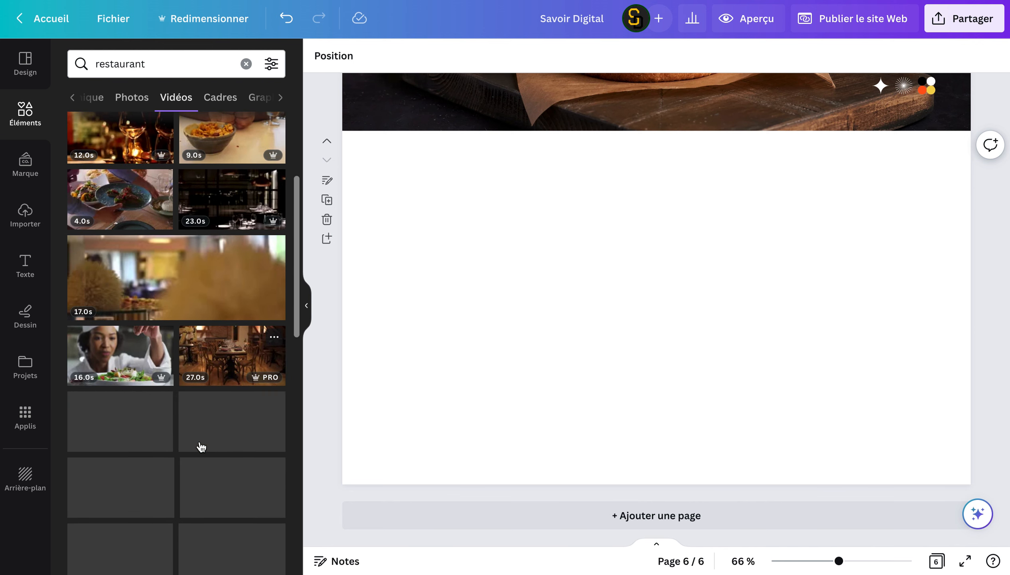
{"action": "scroll", "coordinate": [201, 440], "scroll_direction": "down", "scroll_amount": 4}
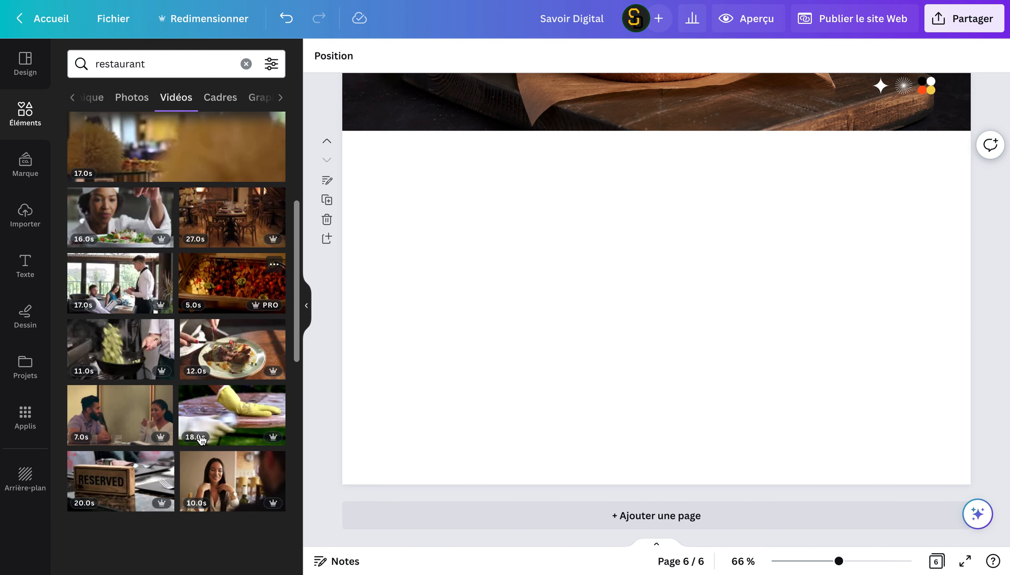
{"action": "scroll", "coordinate": [201, 440], "scroll_direction": "down", "scroll_amount": 4}
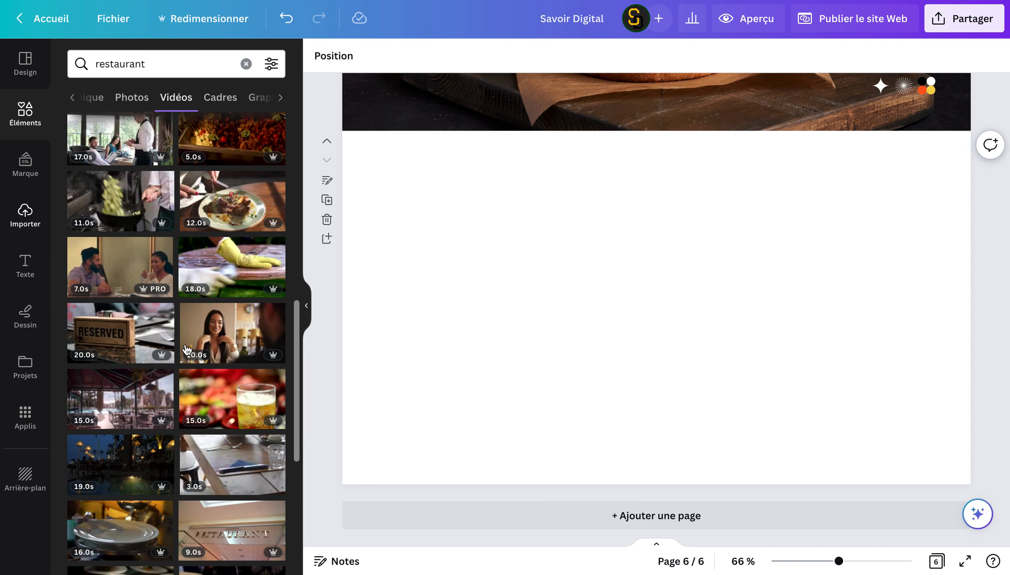
{"action": "scroll", "coordinate": [190, 352], "scroll_direction": "up", "scroll_amount": 2}
{"action": "scroll", "coordinate": [190, 351], "scroll_direction": "down", "scroll_amount": 7}
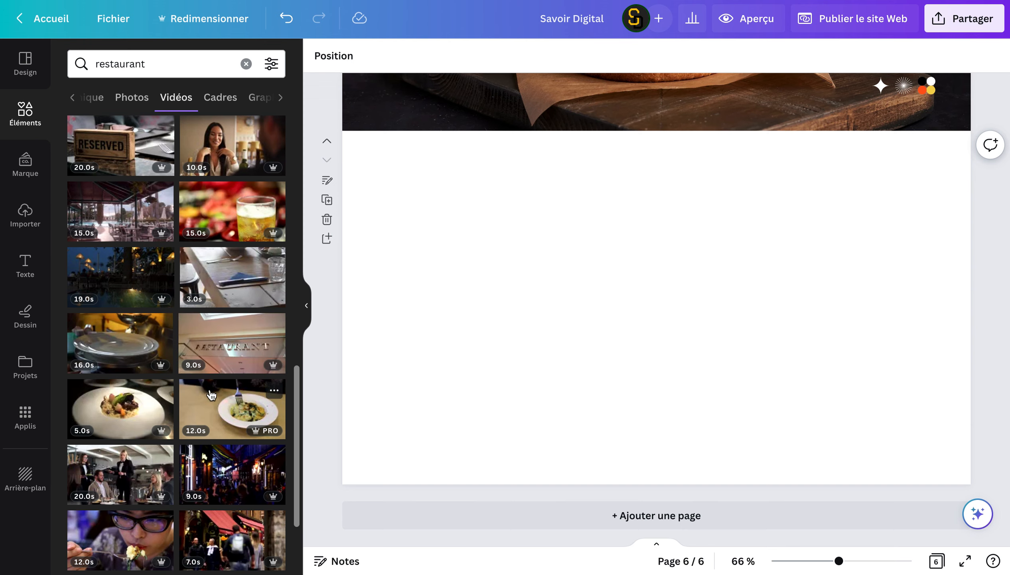
{"action": "scroll", "coordinate": [205, 367], "scroll_direction": "up", "scroll_amount": 15}
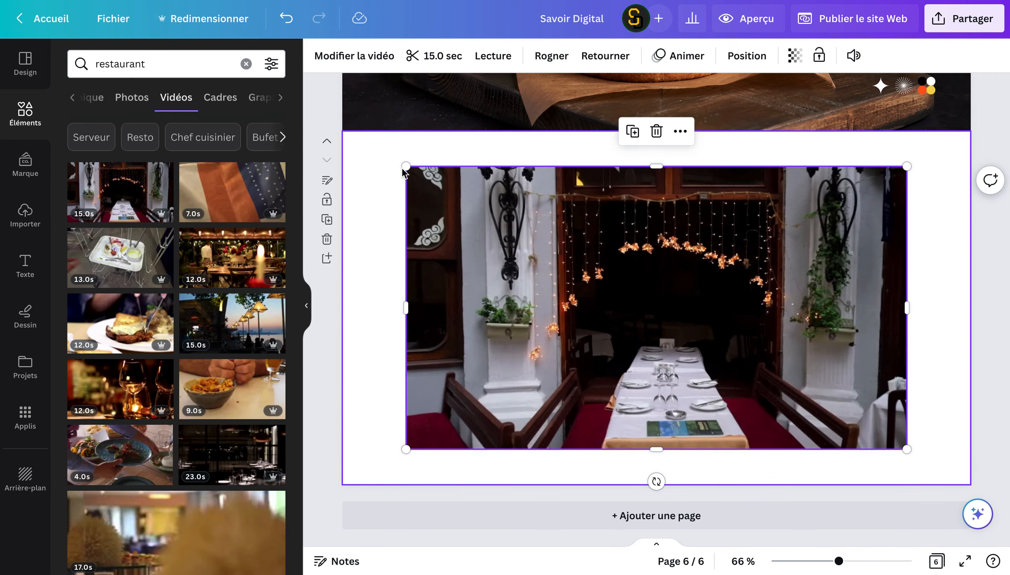
Shrink the restaurant video to about 700 × 395 and position it in the right half of the page, vertically centred.
{"action": "left_click_drag", "start_coordinate": [407, 171], "coordinate": [615, 308]}
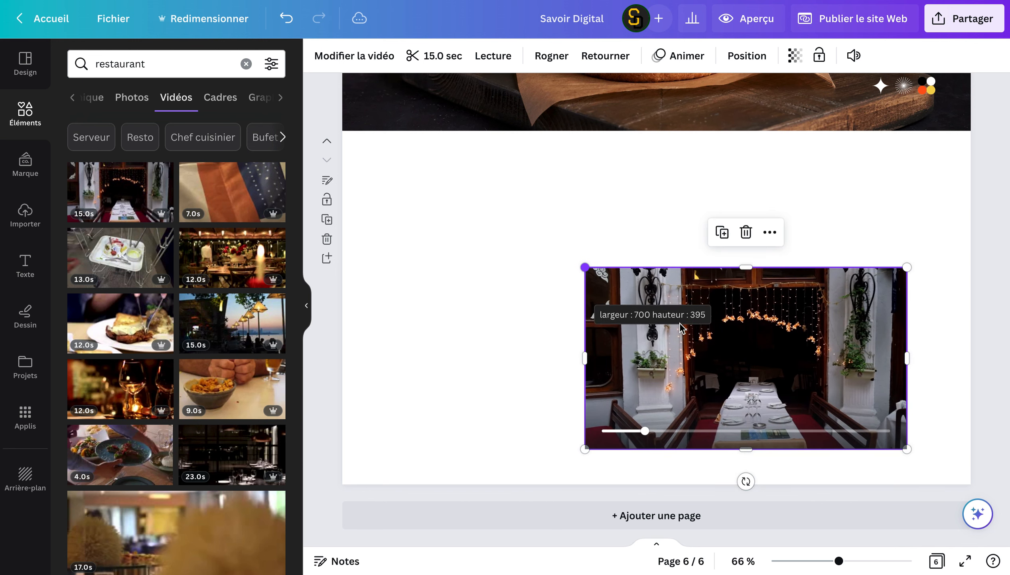
{"action": "left_click_drag", "start_coordinate": [728, 301], "coordinate": [725, 271]}
{"action": "left_click", "coordinate": [552, 293]}
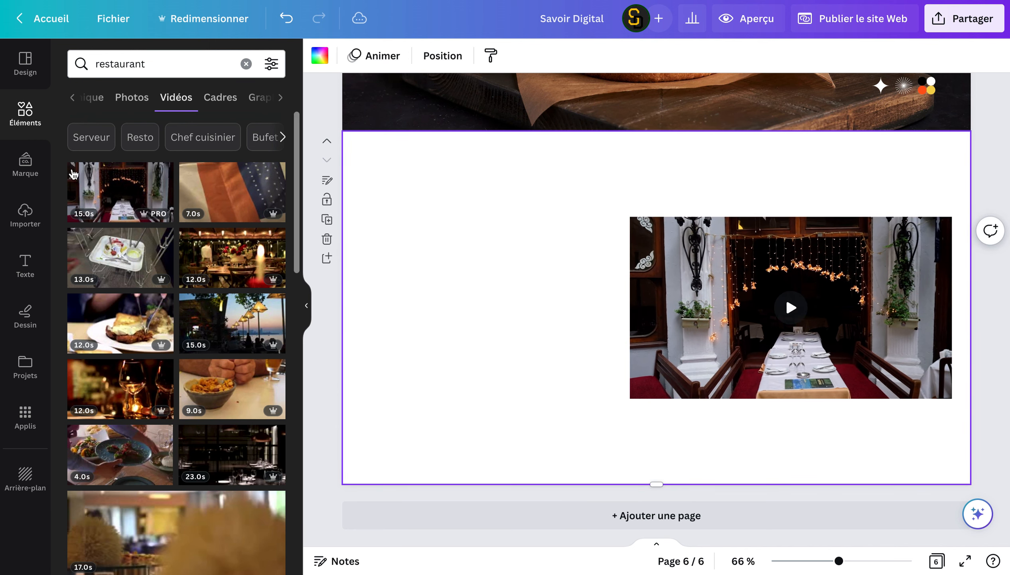
Add a heading reading "Restaurant" and place it left of the video, level with the video's upper edge.
{"action": "left_click", "coordinate": [25, 266]}
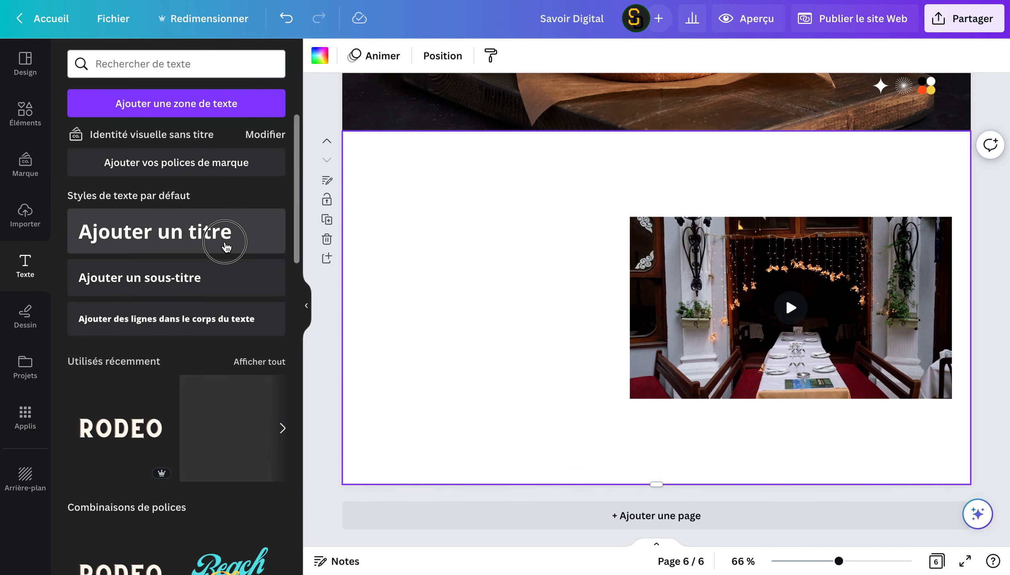
{"action": "left_click", "coordinate": [226, 244]}
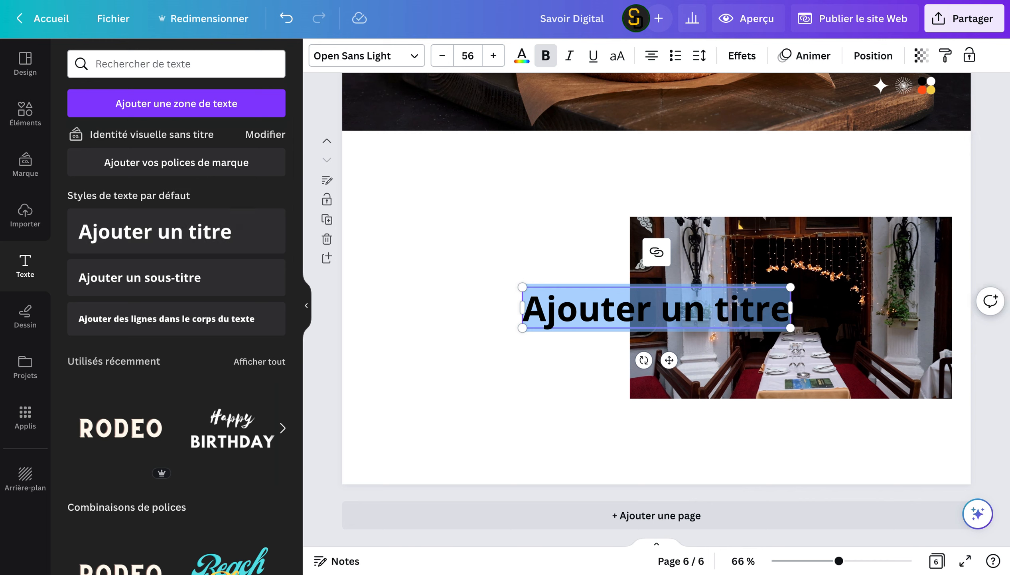
{"action": "type", "text": "Les"}
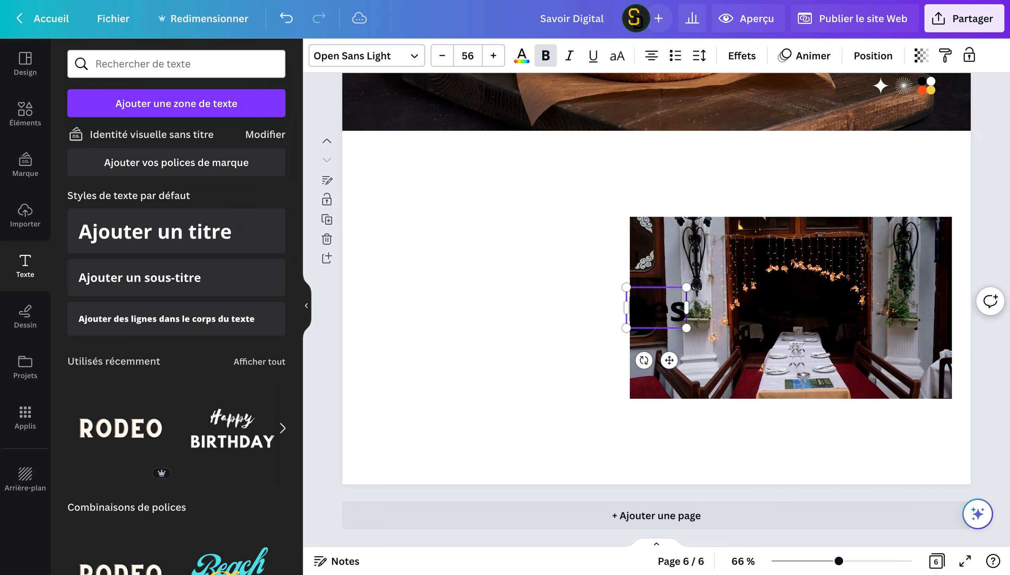
{"action": "type", "text": "ta"}
{"action": "key", "text": "BackSpace"}
{"action": "key", "text": "BackSpace"}
{"action": "key", "text": "BackSpace"}
{"action": "key", "text": "BackSpace"}
{"action": "key", "text": "BackSpace"}
{"action": "type", "text": "Restaurant"}
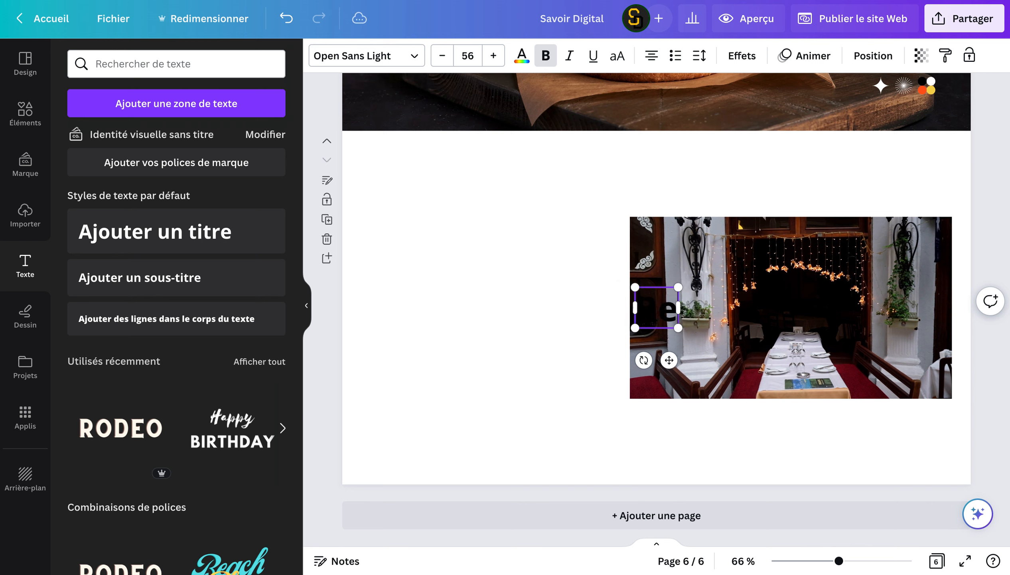
{"action": "left_click", "coordinate": [521, 315]}
{"action": "left_click_drag", "start_coordinate": [623, 319], "coordinate": [461, 243]}
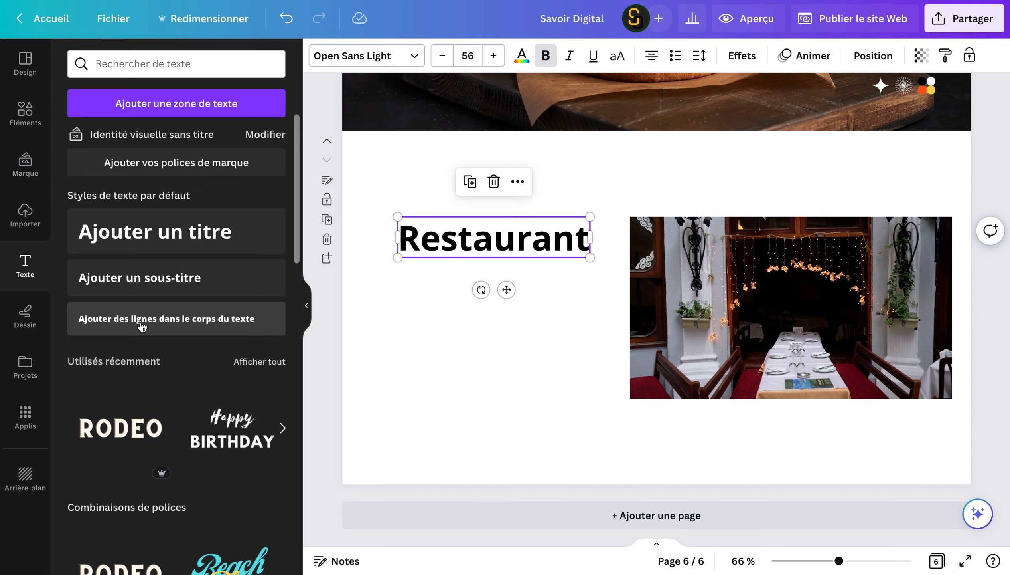
Add body text below the Restaurant heading and replace it with the "What is Lorem Ipsum?" paragraph copied from the Lorem Ipsum website.
{"action": "left_click_drag", "start_coordinate": [141, 327], "coordinate": [492, 333]}
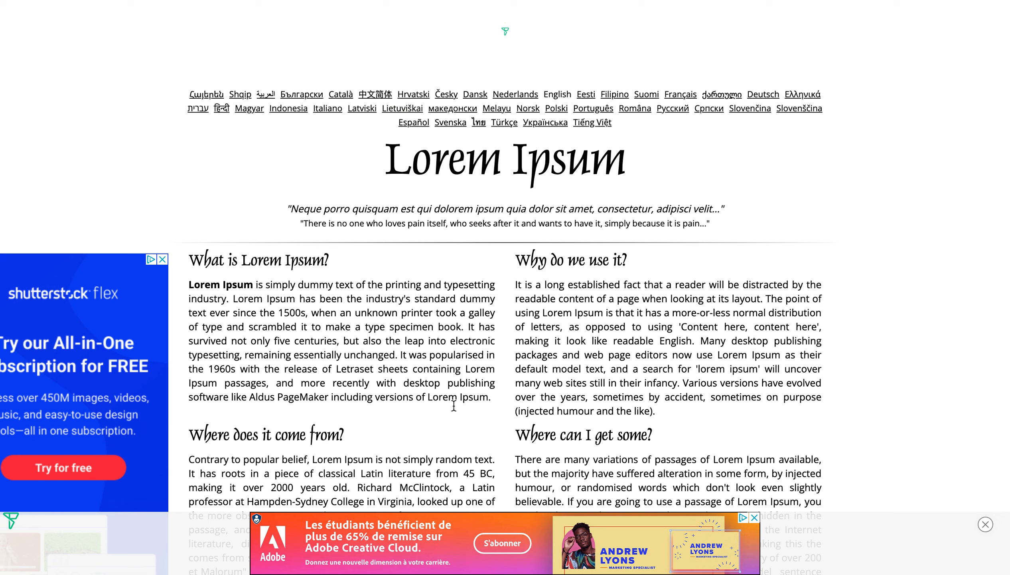
{"action": "left_click_drag", "start_coordinate": [473, 393], "coordinate": [288, 315]}
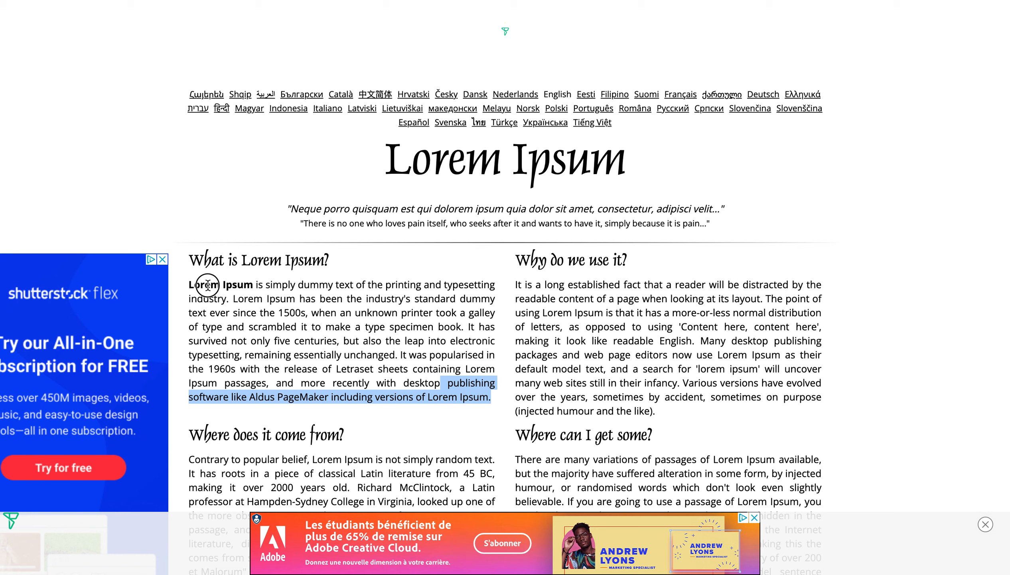
{"action": "left_click_drag", "start_coordinate": [188, 287], "coordinate": [192, 287]}
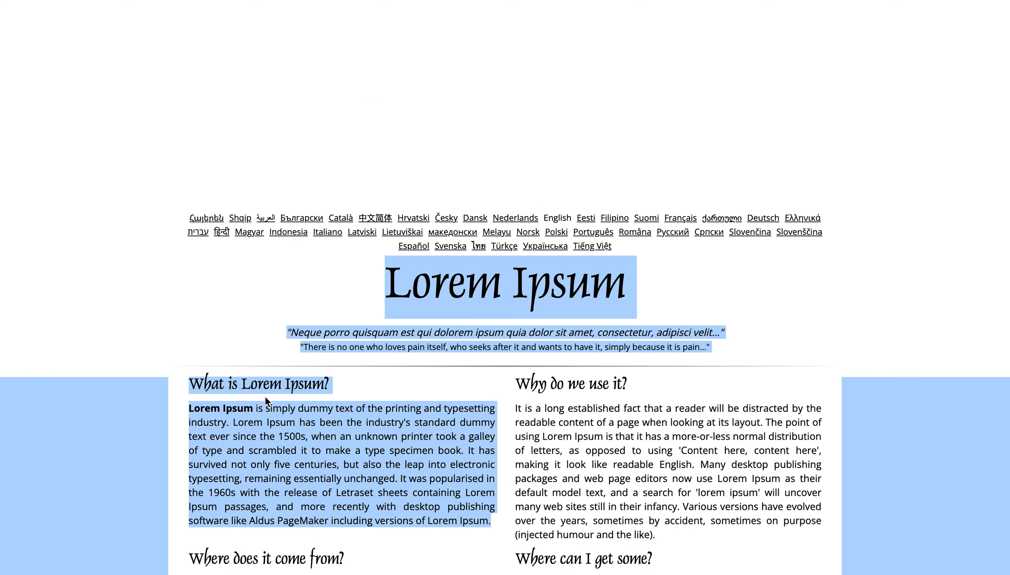
{"action": "left_click", "coordinate": [274, 409]}
{"action": "left_click_drag", "start_coordinate": [189, 408], "coordinate": [492, 521]}
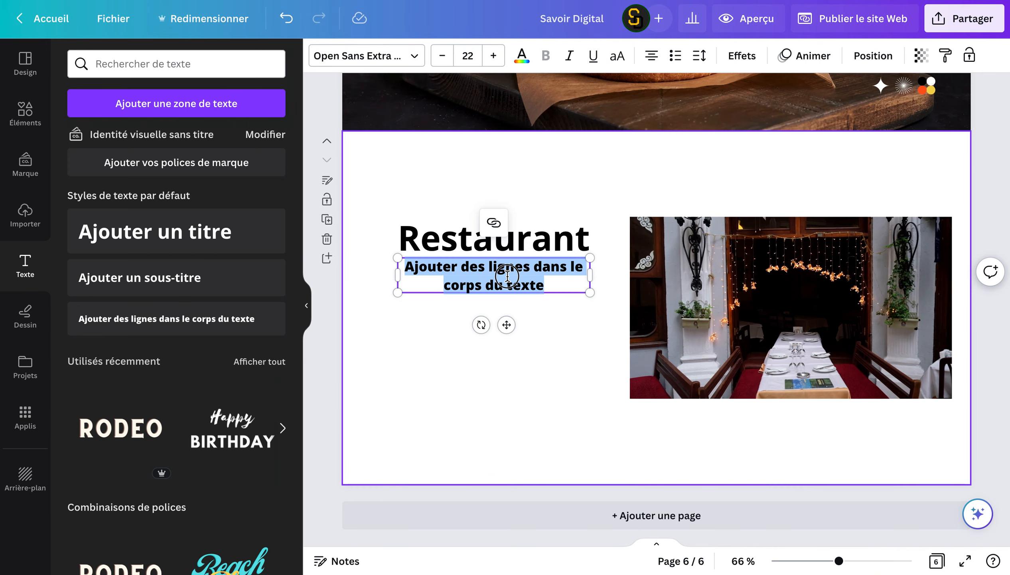
{"action": "double_click", "coordinate": [507, 276]}
{"action": "triple_click", "coordinate": [492, 274]}
{"action": "key", "text": "ctrl+v"}
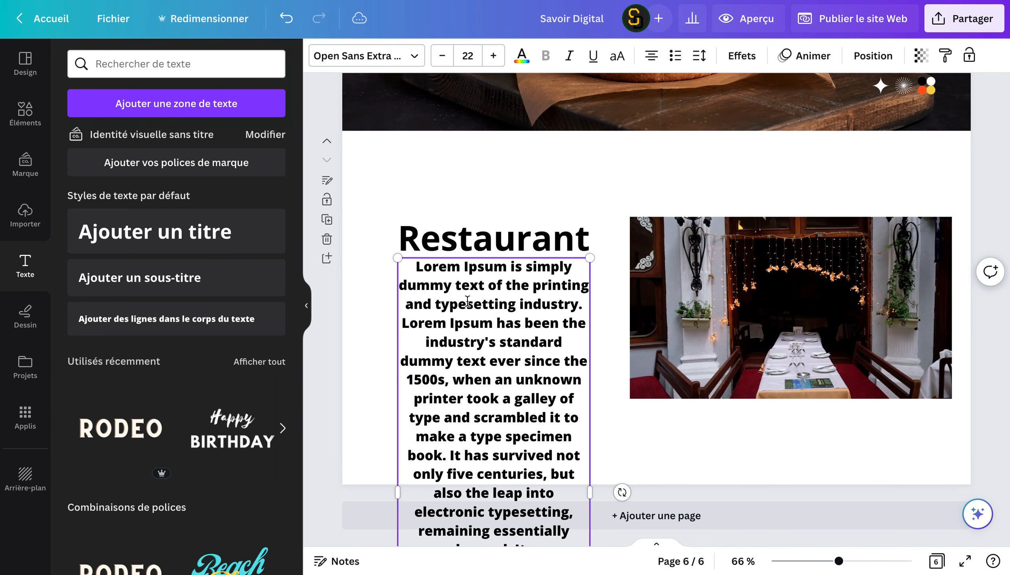
Widen the Lorem Ipsum text box to about 944 and set the whole paragraph's font size to 12.
{"action": "left_click_drag", "start_coordinate": [590, 492], "coordinate": [833, 421]}
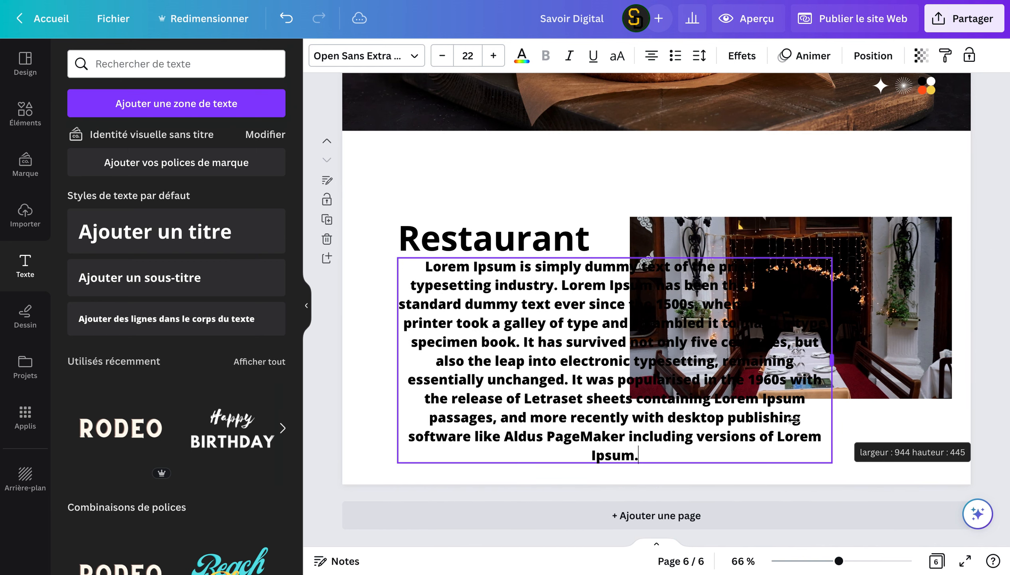
{"action": "key", "text": "ctrl+a"}
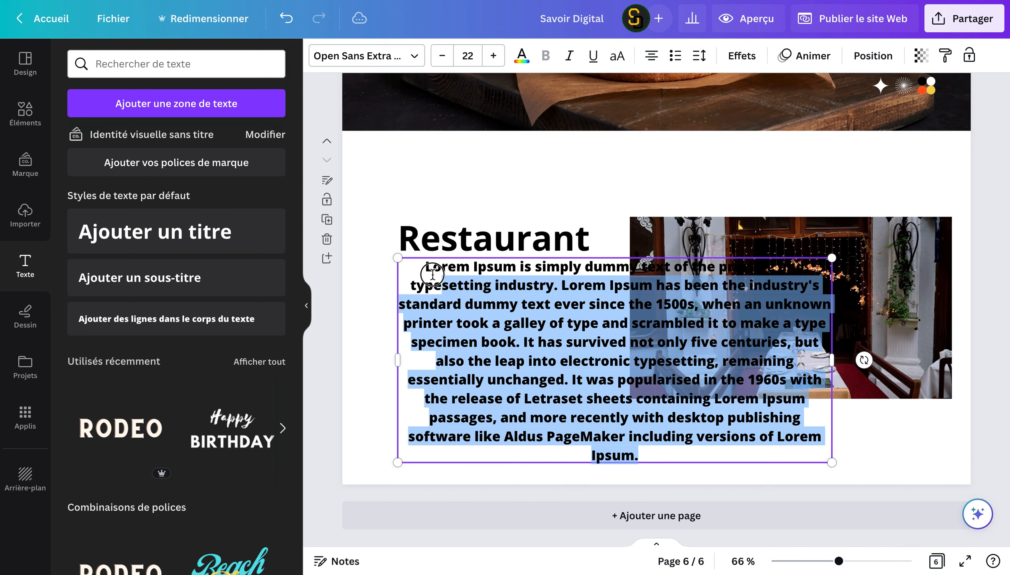
{"action": "left_click_drag", "start_coordinate": [425, 263], "coordinate": [712, 437]}
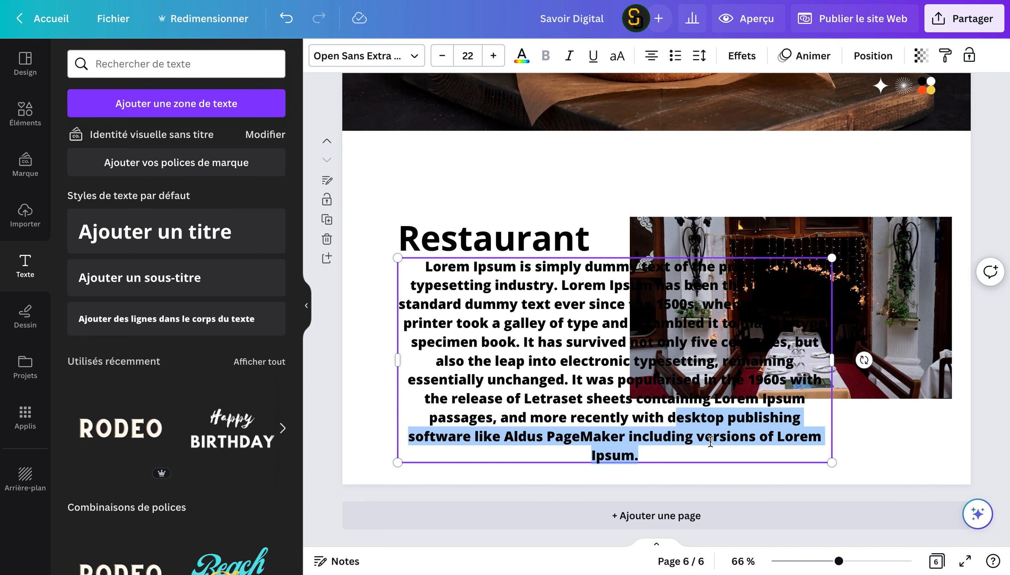
{"action": "left_click", "coordinate": [412, 270]}
{"action": "key", "text": "ctrl+a"}
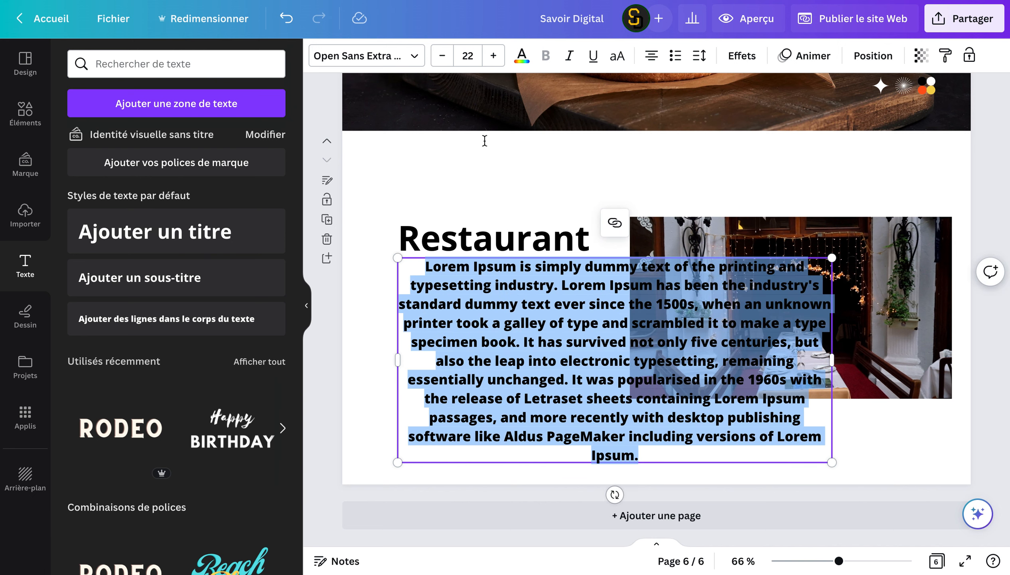
{"action": "left_click", "coordinate": [466, 56]}
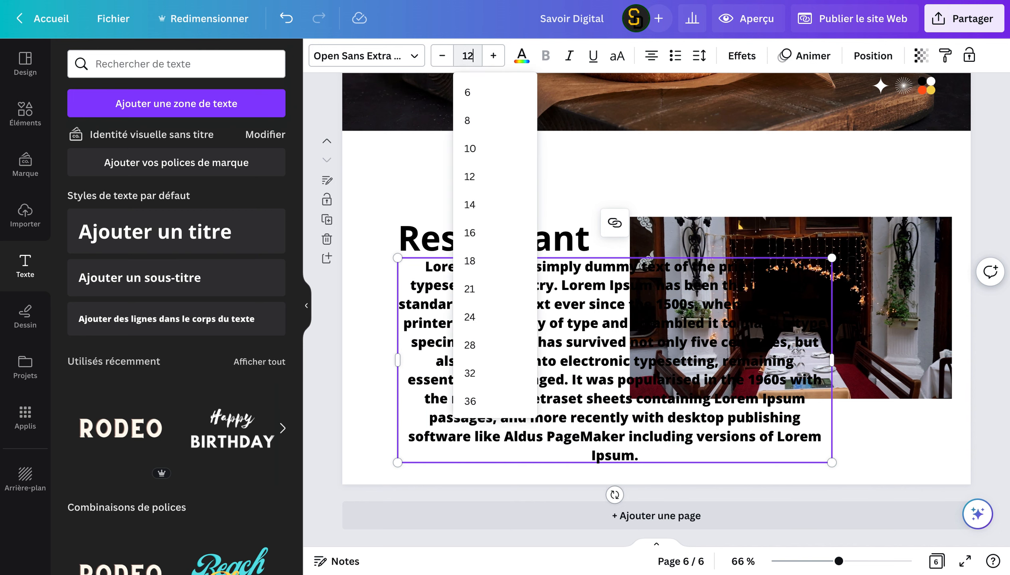
{"action": "key", "text": "Return"}
Narrow the Lorem Ipsum text box to match the width of the Restaurant heading, clear of the video.
{"action": "left_click_drag", "start_coordinate": [834, 286], "coordinate": [762, 288]}
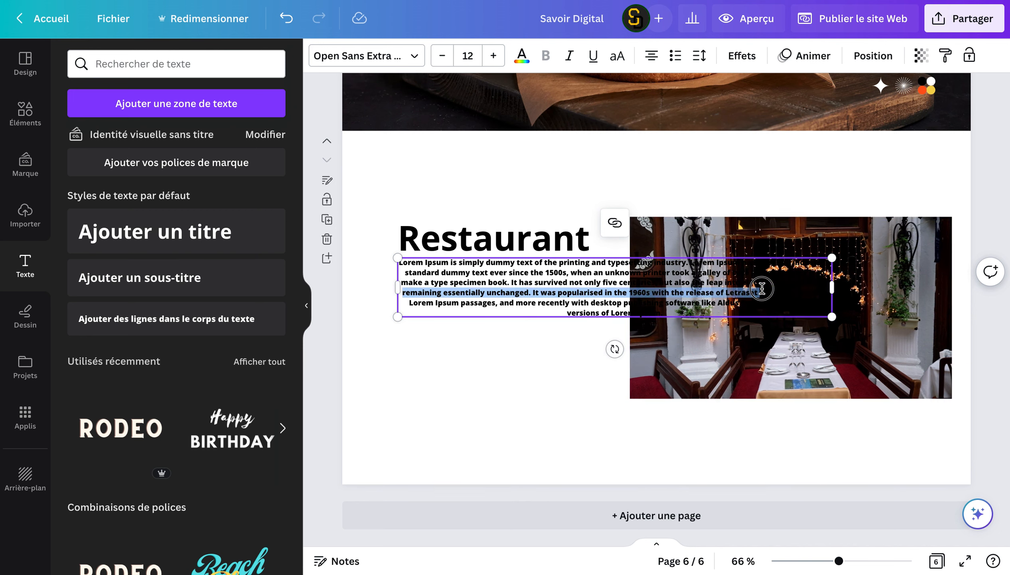
{"action": "left_click", "coordinate": [755, 424]}
{"action": "left_click", "coordinate": [738, 298]}
{"action": "left_click_drag", "start_coordinate": [832, 287], "coordinate": [590, 296]}
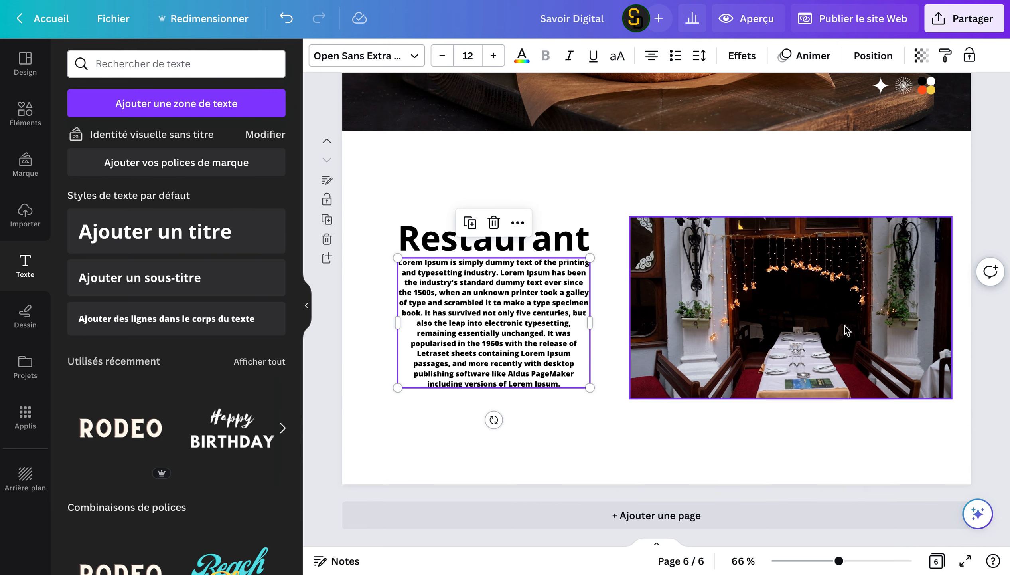
Add another blank page after the Restaurant page and look for "restaurant" among the frames.
{"action": "left_click", "coordinate": [668, 514]}
{"action": "left_click", "coordinate": [27, 135]}
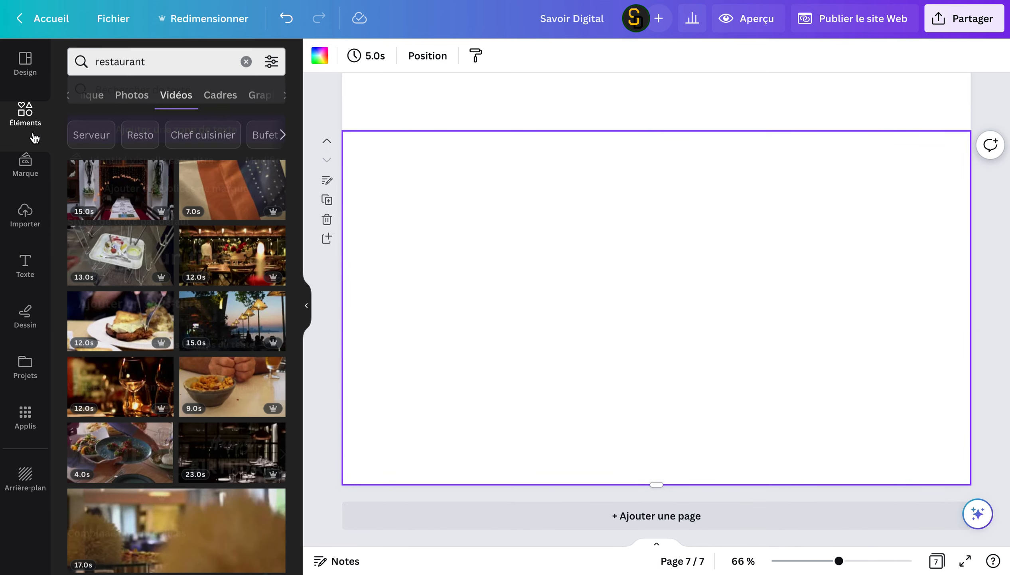
{"action": "left_click", "coordinate": [132, 100]}
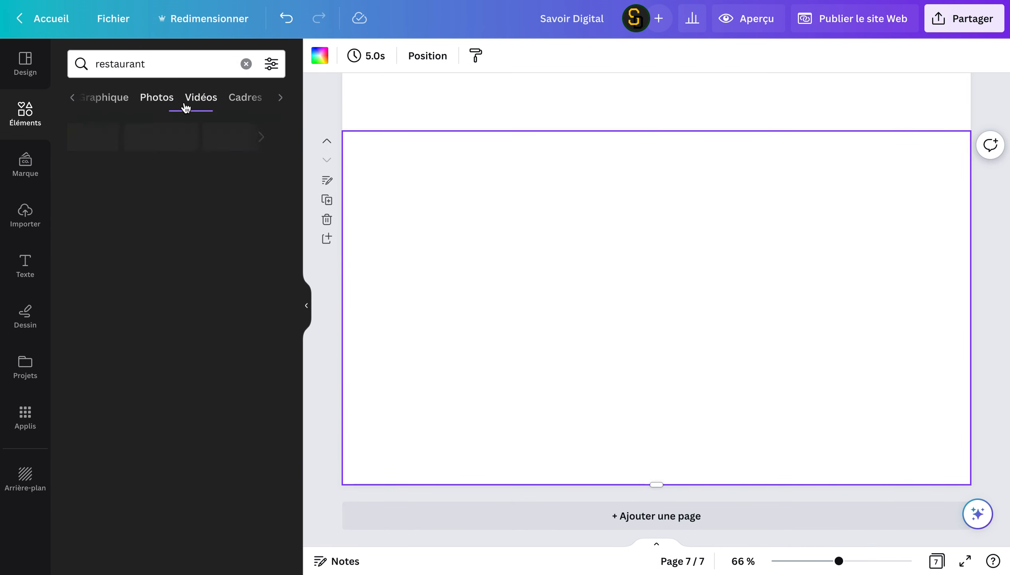
{"action": "left_click", "coordinate": [257, 107]}
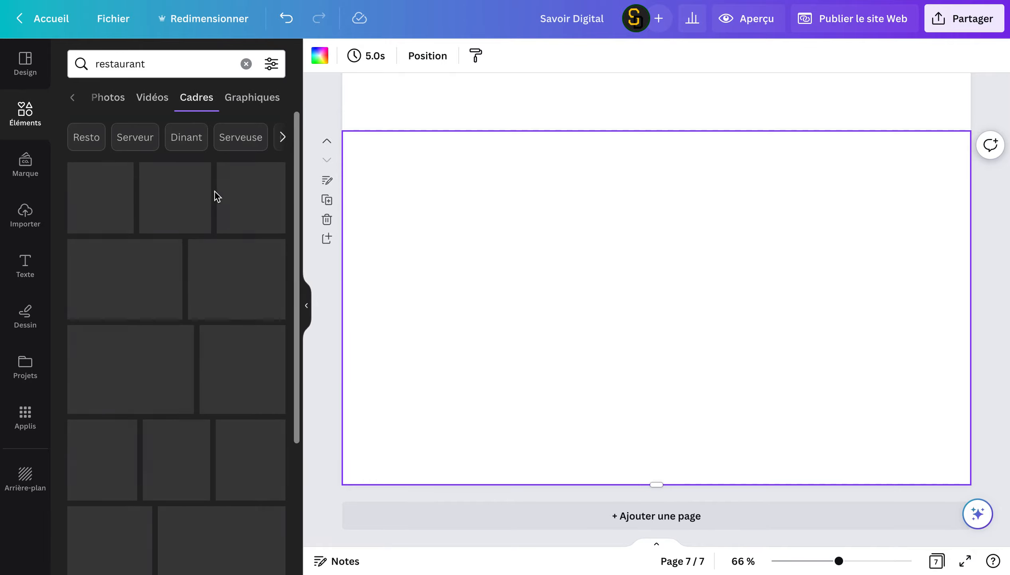
Review the testimonial and contact sections that precede the new pages, then return to the blank last page.
{"action": "scroll", "coordinate": [369, 231], "scroll_direction": "up", "scroll_amount": 2}
{"action": "scroll", "coordinate": [370, 232], "scroll_direction": "up", "scroll_amount": 10}
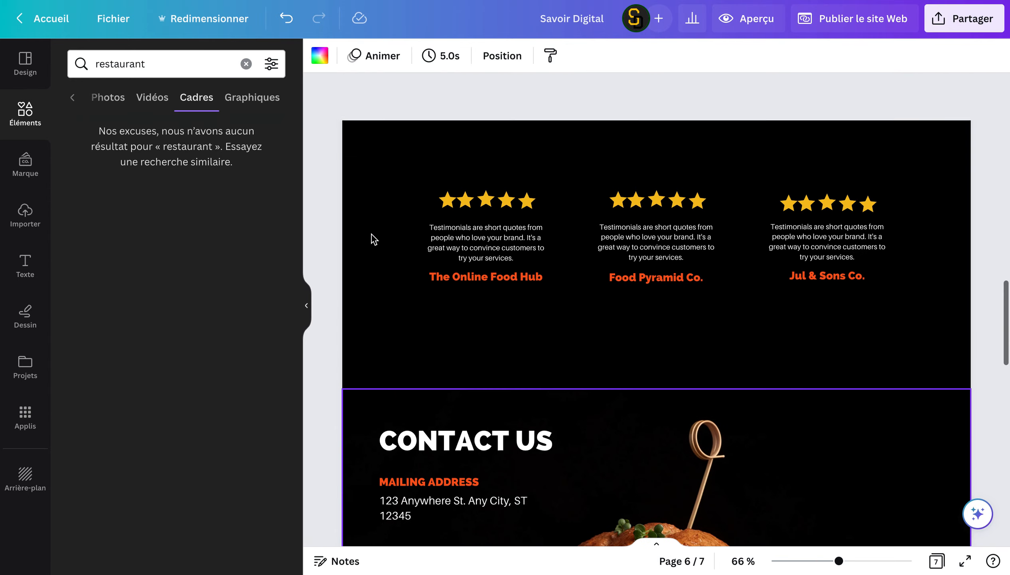
{"action": "scroll", "coordinate": [506, 333], "scroll_direction": "down", "scroll_amount": 2}
{"action": "scroll", "coordinate": [506, 332], "scroll_direction": "down", "scroll_amount": 4}
{"action": "scroll", "coordinate": [522, 277], "scroll_direction": "up", "scroll_amount": 10}
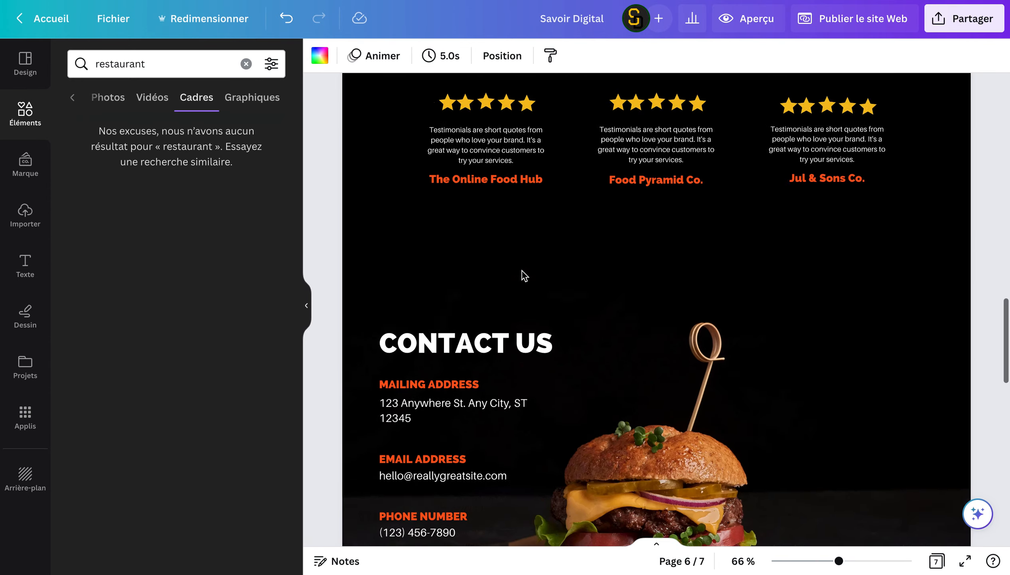
{"action": "scroll", "coordinate": [725, 277], "scroll_direction": "down", "scroll_amount": 15}
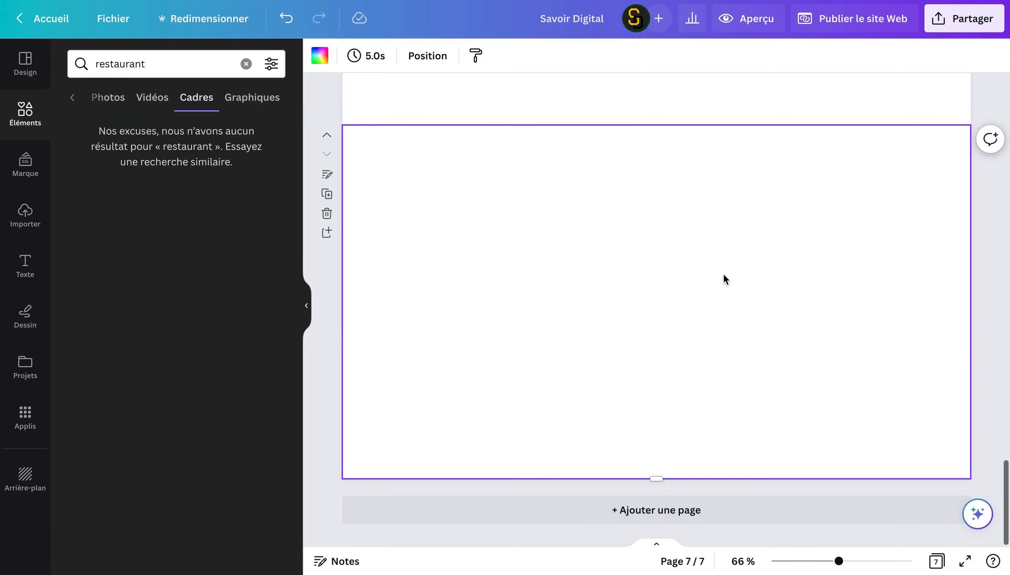
{"action": "scroll", "coordinate": [724, 272], "scroll_direction": "up", "scroll_amount": 4}
{"action": "scroll", "coordinate": [724, 272], "scroll_direction": "down", "scroll_amount": 4}
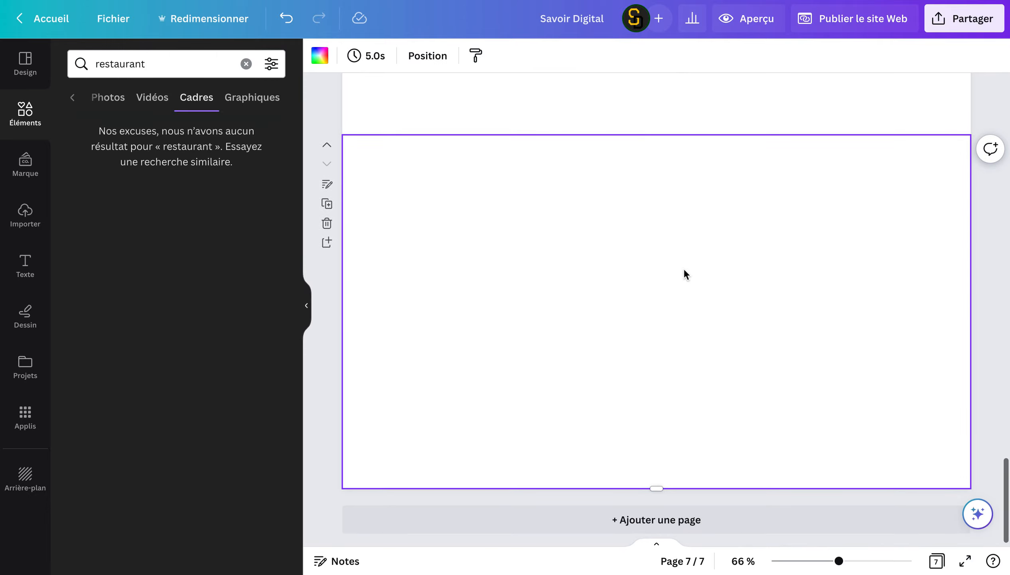
Search the frames for "rond" and add the rounded polygon frame with the cut corners to the blank last page.
{"action": "left_click", "coordinate": [175, 65]}
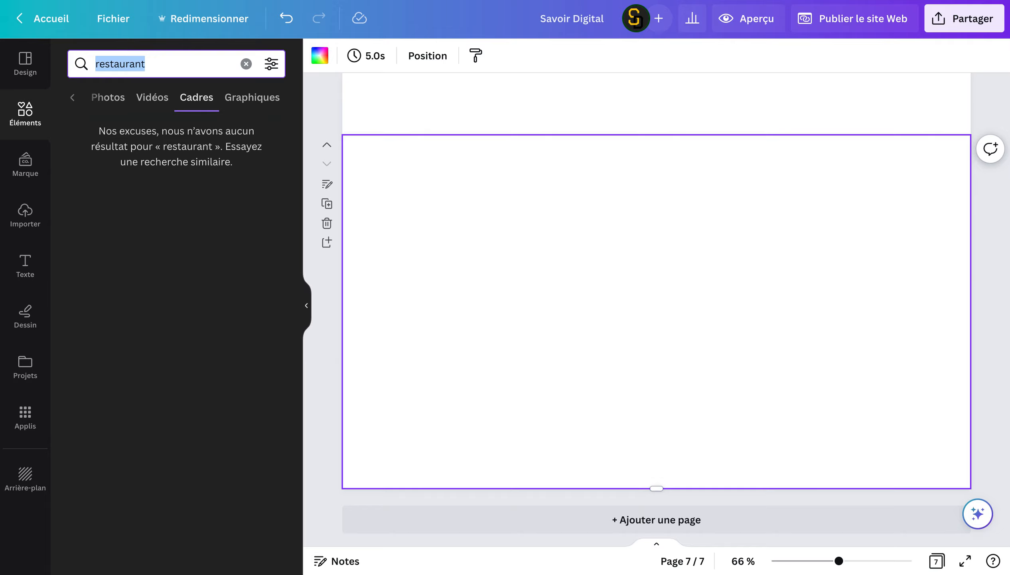
{"action": "type", "text": "rond"}
{"action": "key", "text": "Return"}
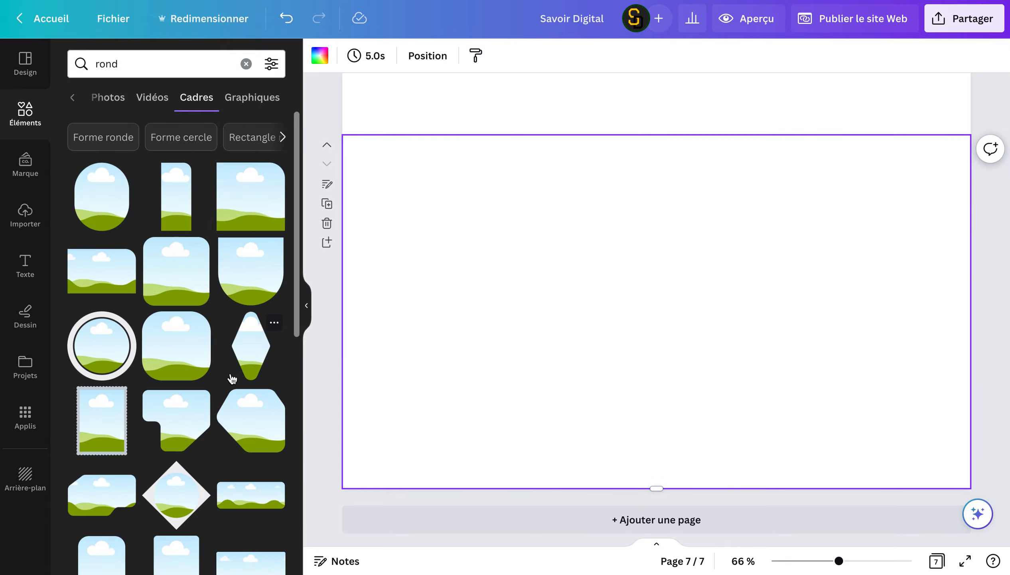
{"action": "scroll", "coordinate": [244, 308], "scroll_direction": "down", "scroll_amount": 5}
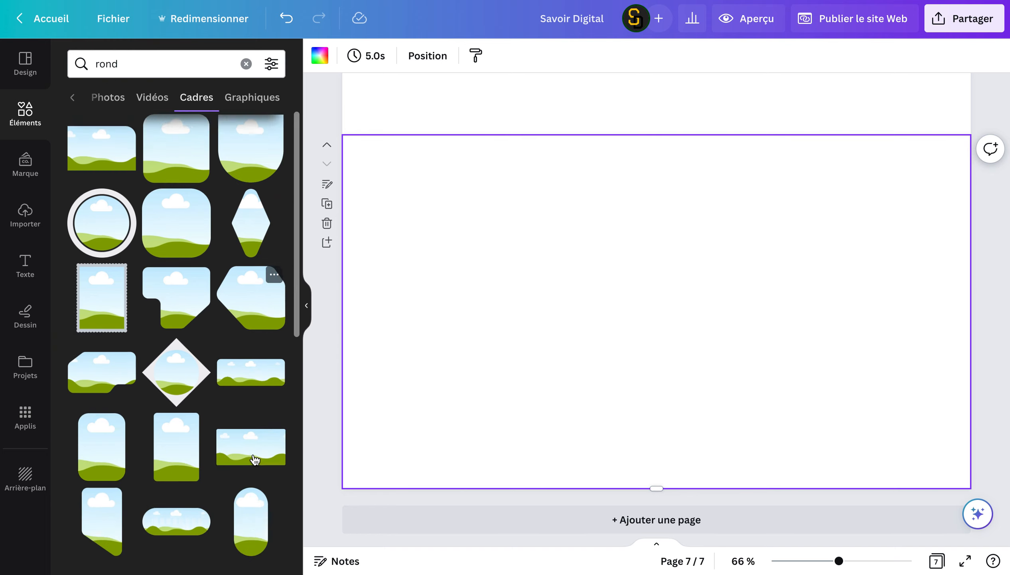
{"action": "left_click", "coordinate": [238, 249]}
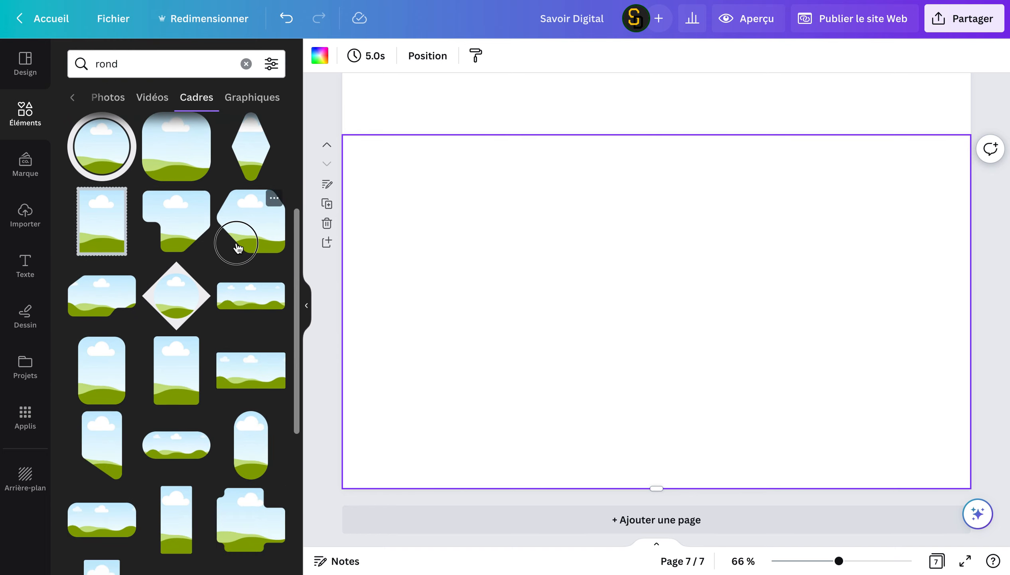
Enlarge the polygon frame to nearly the page's full height and place it in the right half of the page.
{"action": "left_click_drag", "start_coordinate": [620, 268], "coordinate": [780, 264]}
{"action": "left_click_drag", "start_coordinate": [723, 225], "coordinate": [638, 145]}
{"action": "left_click_drag", "start_coordinate": [645, 408], "coordinate": [591, 456]}
{"action": "left_click_drag", "start_coordinate": [713, 270], "coordinate": [729, 273]}
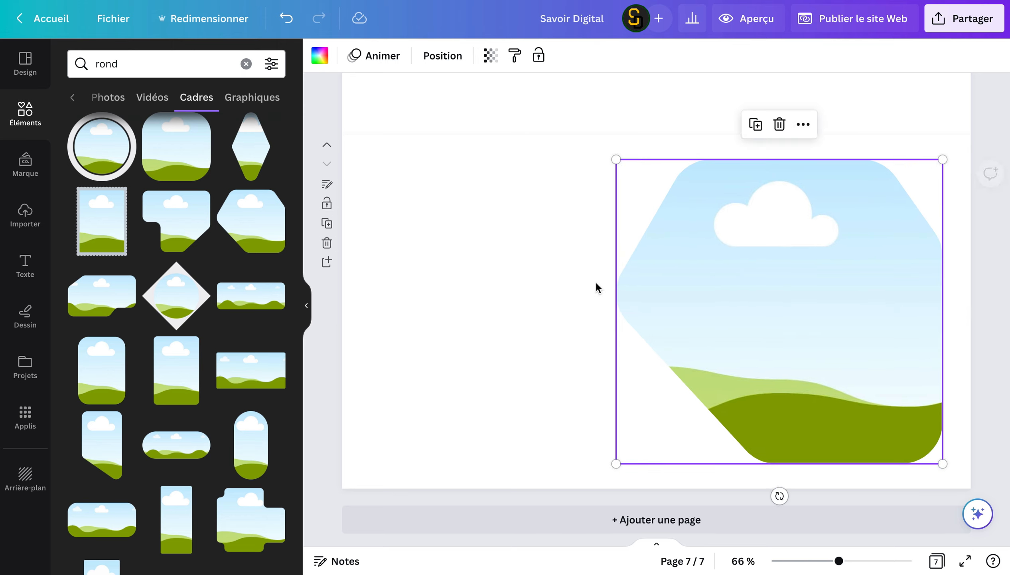
{"action": "left_click", "coordinate": [557, 284]}
Search the elements for "restaurant" and fill the polygon frame with the photo of dishes and drinks on a table.
{"action": "left_click", "coordinate": [246, 64]}
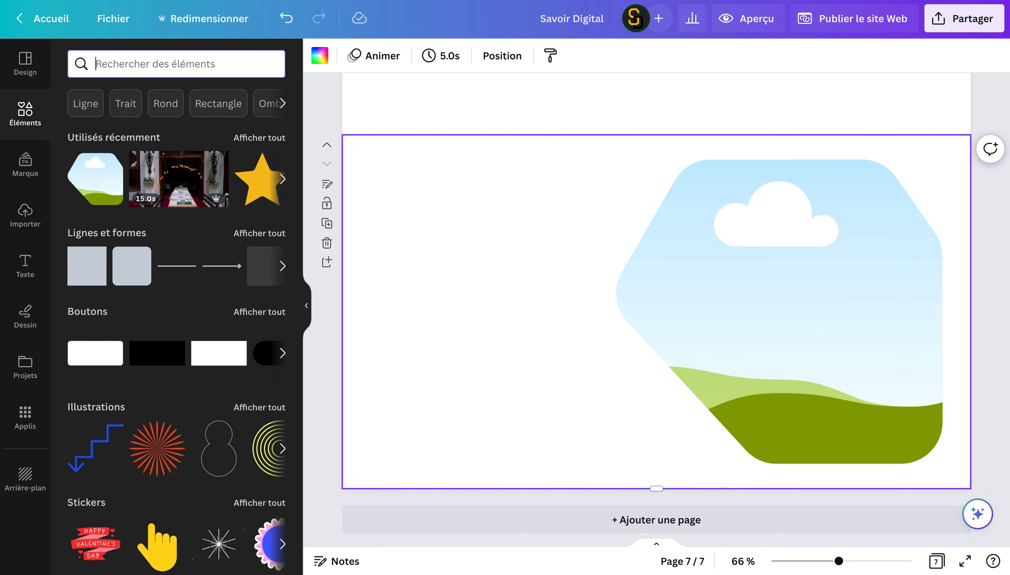
{"action": "type", "text": "restaurant"}
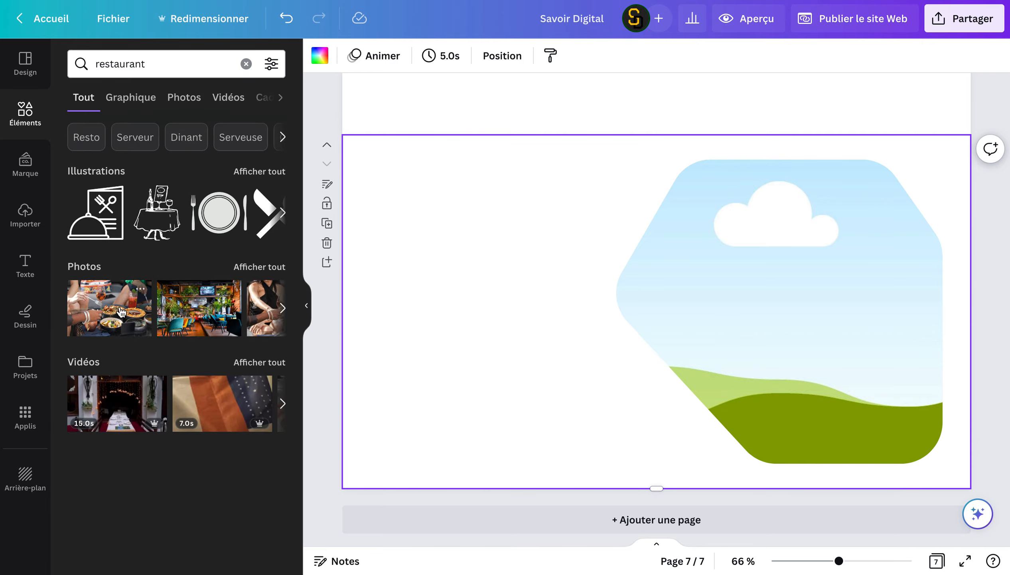
{"action": "left_click_drag", "start_coordinate": [121, 309], "coordinate": [693, 326]}
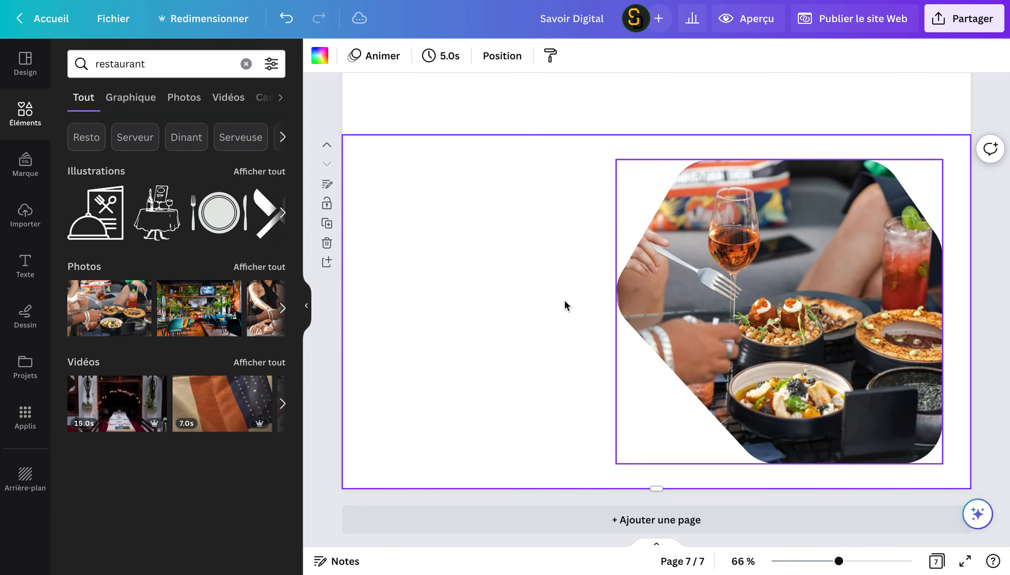
Copy the Restaurant heading and its Lorem Ipsum paragraph from the previous page onto the last page, beside the framed photo.
{"action": "scroll", "coordinate": [542, 299], "scroll_direction": "up", "scroll_amount": 5}
{"action": "left_click_drag", "start_coordinate": [383, 110], "coordinate": [493, 387]}
{"action": "key", "text": "ctrl+c"}
{"action": "scroll", "coordinate": [461, 383], "scroll_direction": "down", "scroll_amount": 5}
{"action": "left_click", "coordinate": [435, 374]}
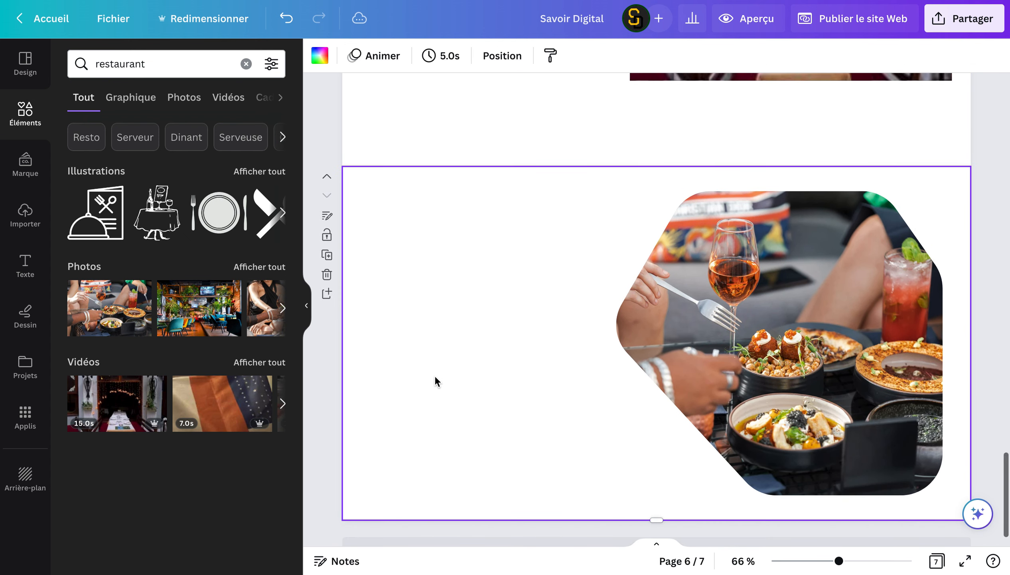
{"action": "key", "text": "ctrl+v"}
{"action": "left_click", "coordinate": [609, 194]}
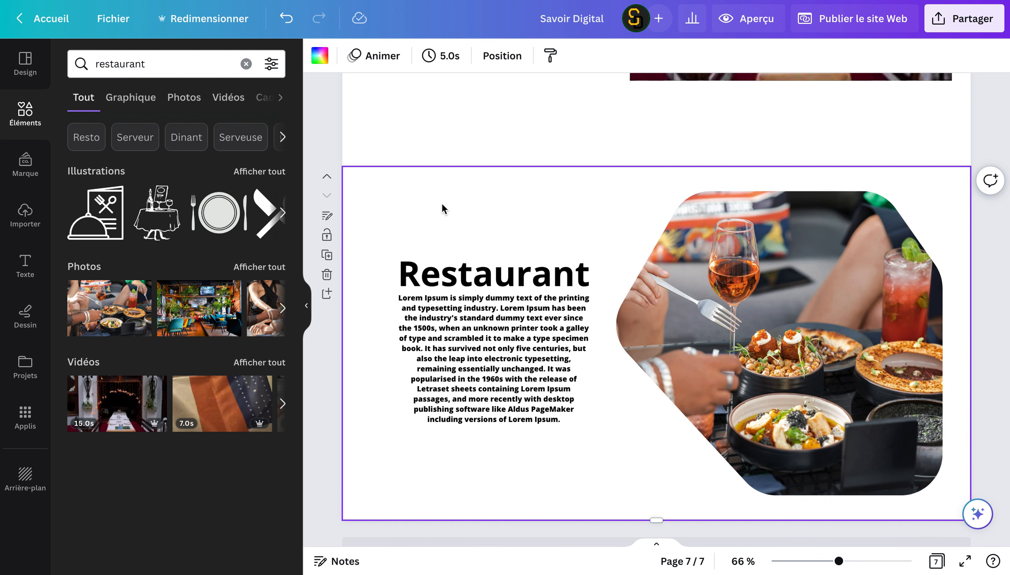
Try the peach background from the Justine palette on the last page, then set it to the Quentin palette's yellow.
{"action": "left_click", "coordinate": [321, 57]}
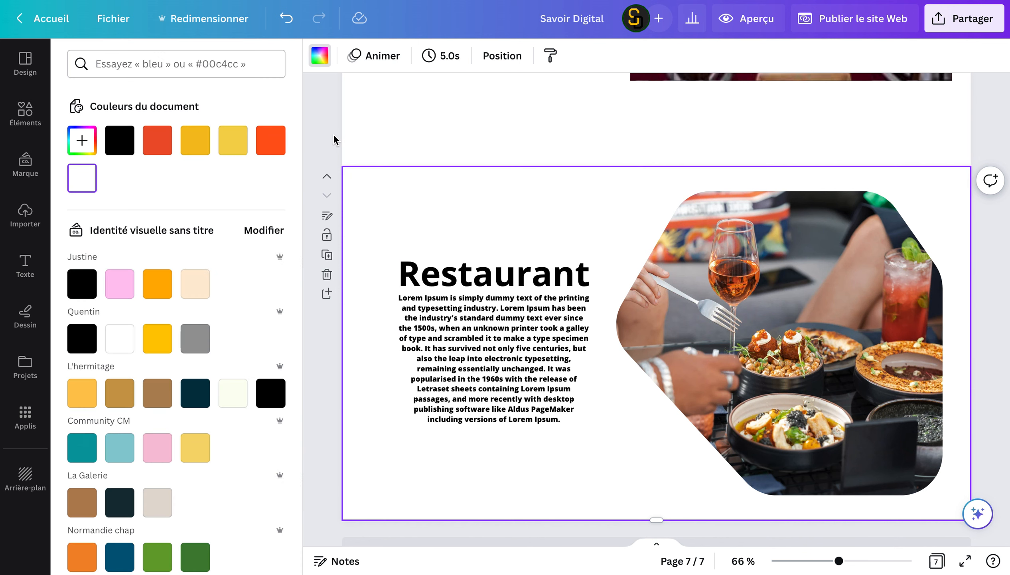
{"action": "left_click", "coordinate": [194, 285]}
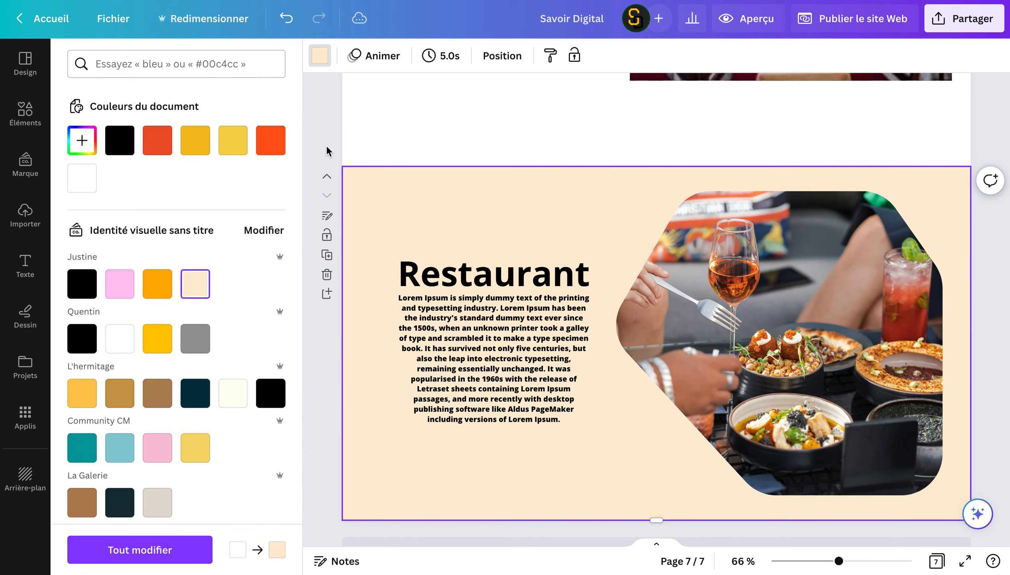
{"action": "left_click", "coordinate": [162, 339]}
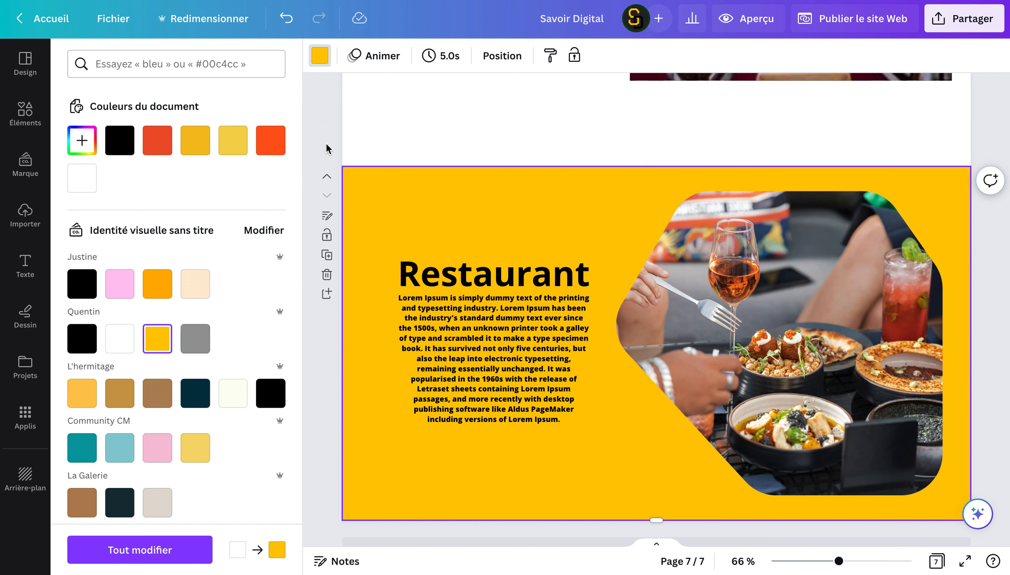
{"action": "left_click", "coordinate": [327, 147]}
{"action": "left_click", "coordinate": [337, 160]}
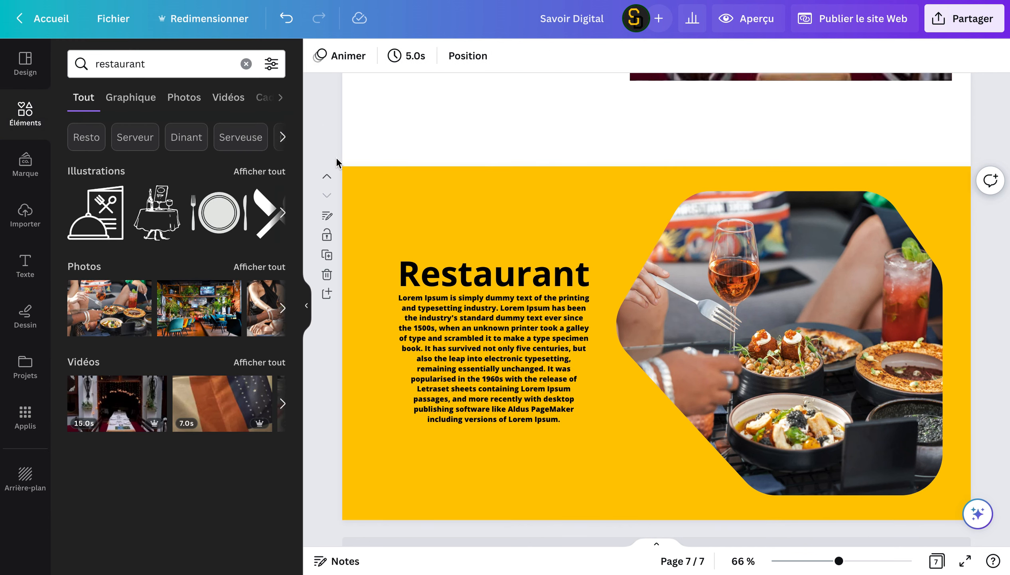
Return to the Savoir Digital hero section at the start of the site, passing the Menu section.
{"action": "scroll", "coordinate": [684, 102], "scroll_direction": "up", "scroll_amount": 10}
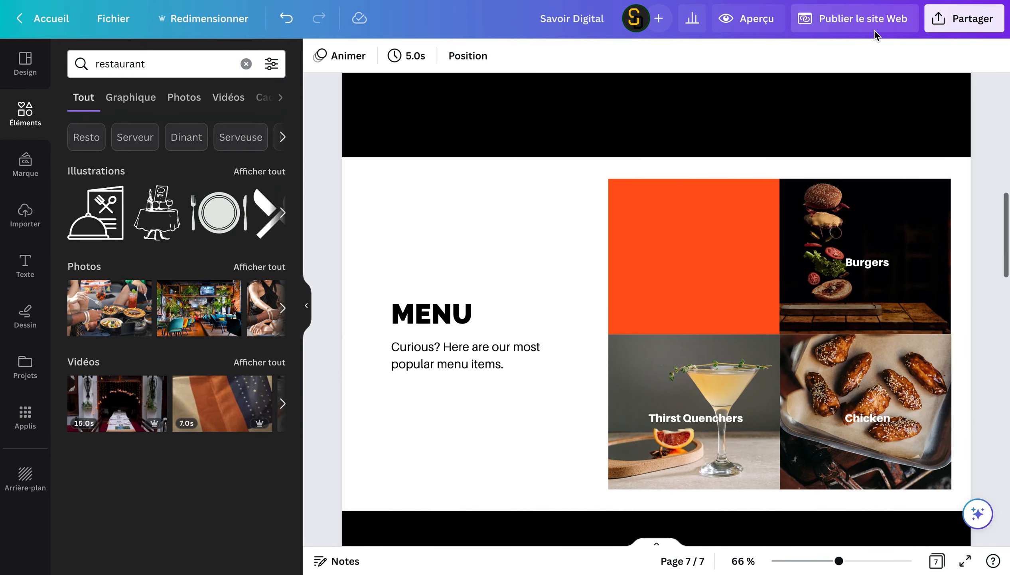
{"action": "scroll", "coordinate": [892, 187], "scroll_direction": "up", "scroll_amount": 15}
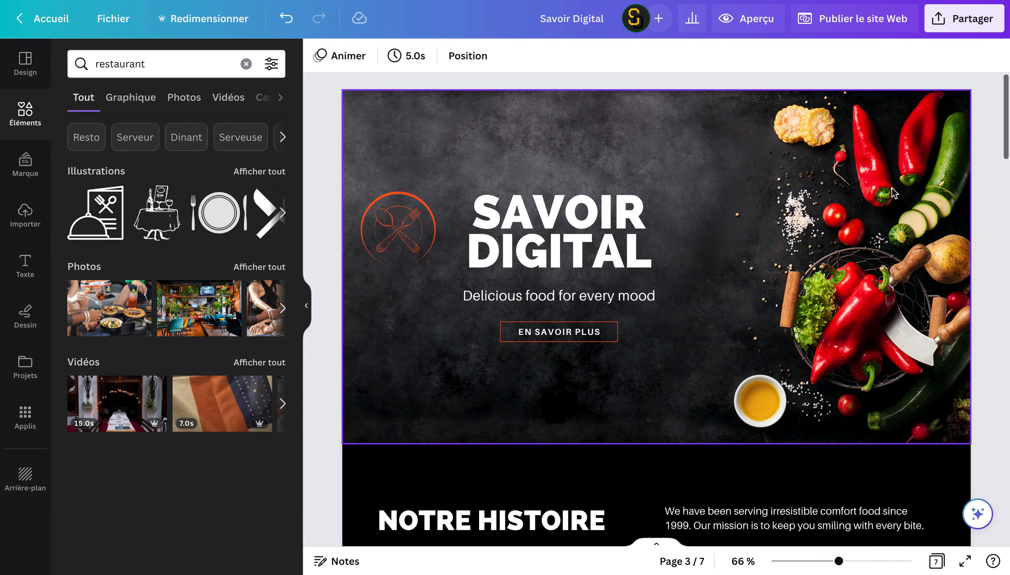